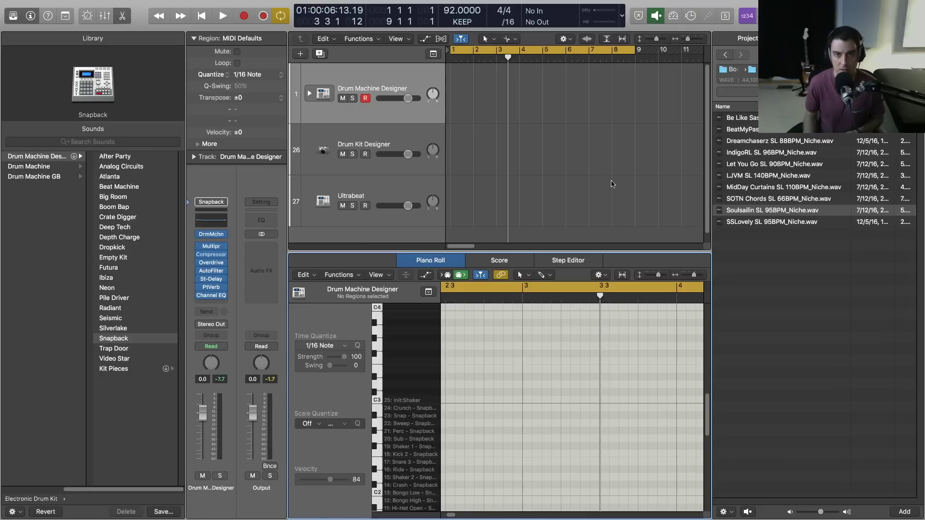
Step: Look up the Tap Tempo shortcut in the key commands editor and close the editor
{"action": "scroll", "coordinate": [611, 184], "scroll_direction": "down", "scroll_amount": 1}
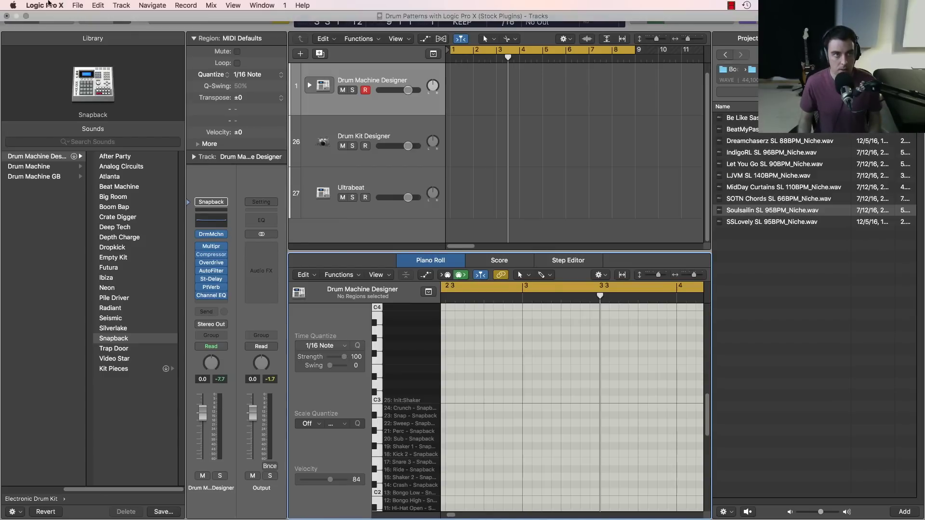
{"action": "left_click", "coordinate": [44, 6]}
{"action": "mouse_move", "coordinate": [55, 30]}
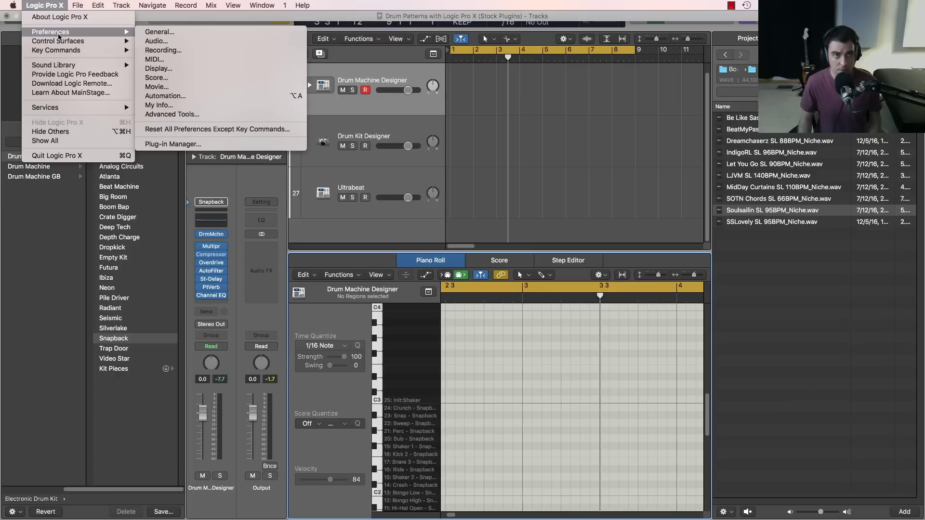
{"action": "mouse_move", "coordinate": [59, 51]}
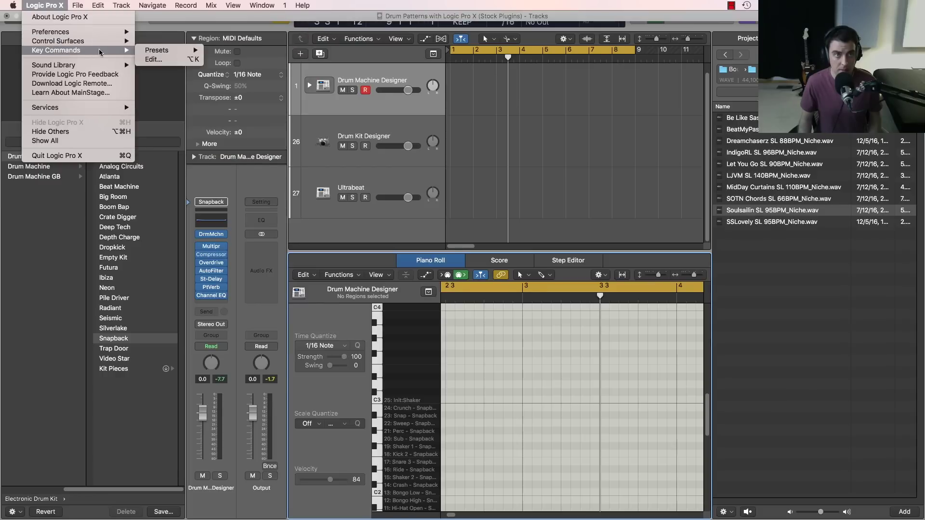
{"action": "left_click", "coordinate": [153, 59]}
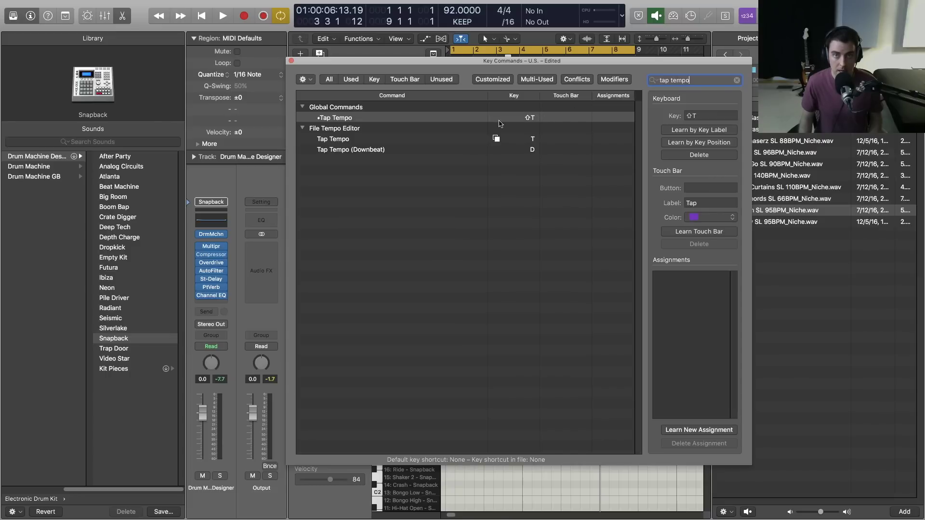
{"action": "left_click", "coordinate": [291, 61]}
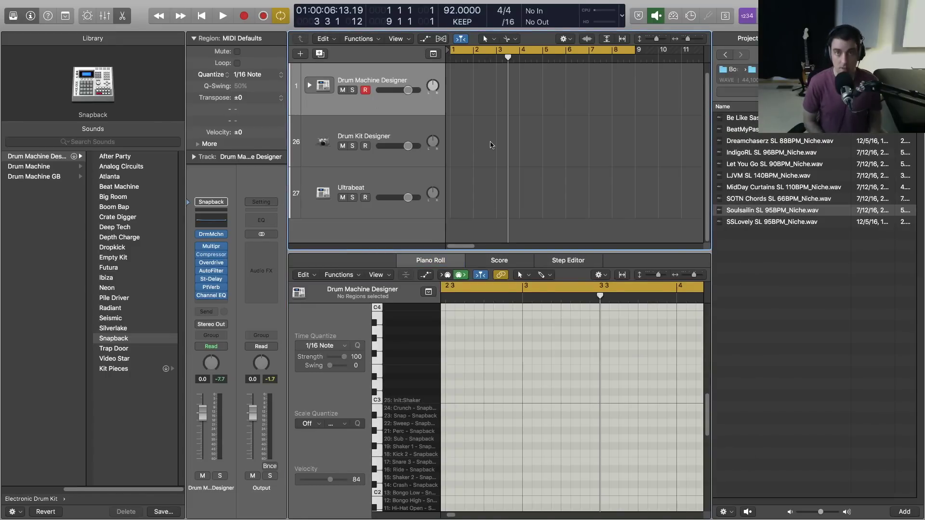
Step: Tap in a project tempo with the Tap Tempo command and stop the playback
{"action": "key", "text": "shift+t"}
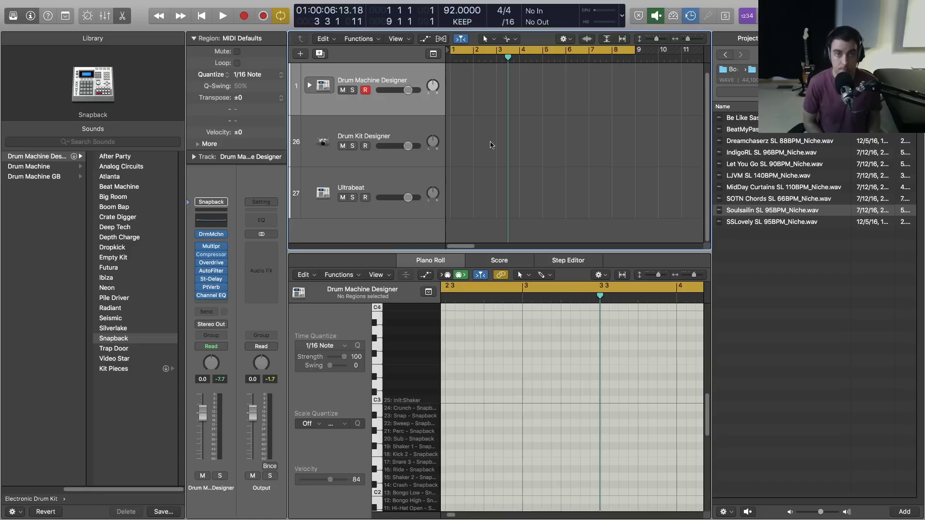
{"action": "key", "text": "shift+t"}
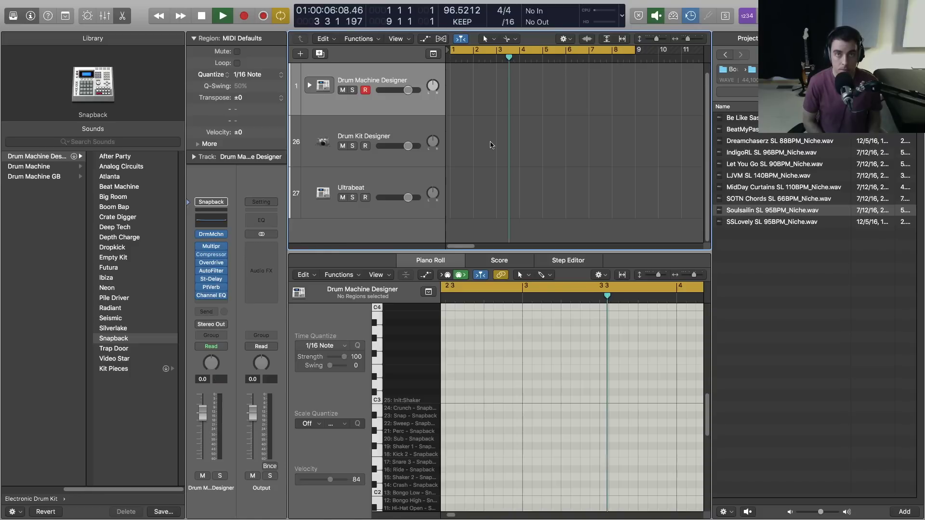
{"action": "key", "text": "space"}
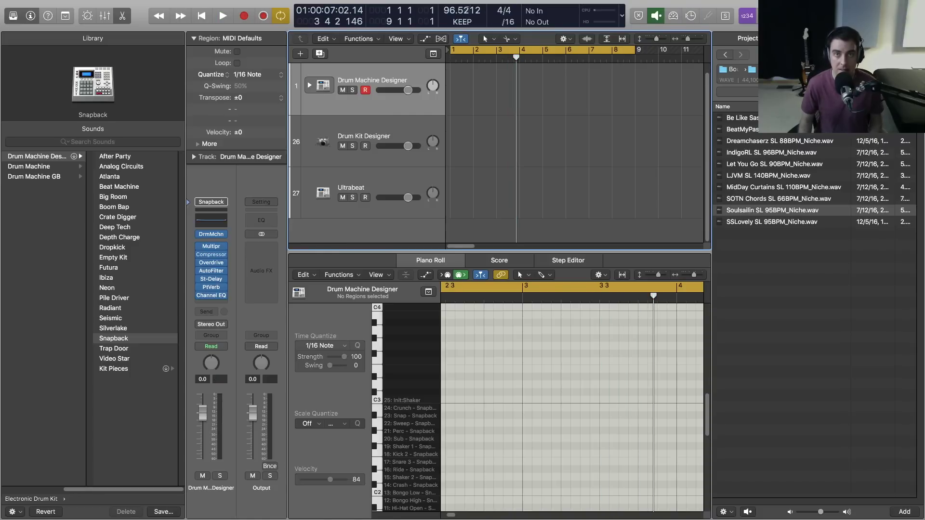
Step: Set the project tempo to 96 BPM and return the playhead to the start of bar 1
{"action": "double_click", "coordinate": [486, 9]}
{"action": "type", "text": "9"}
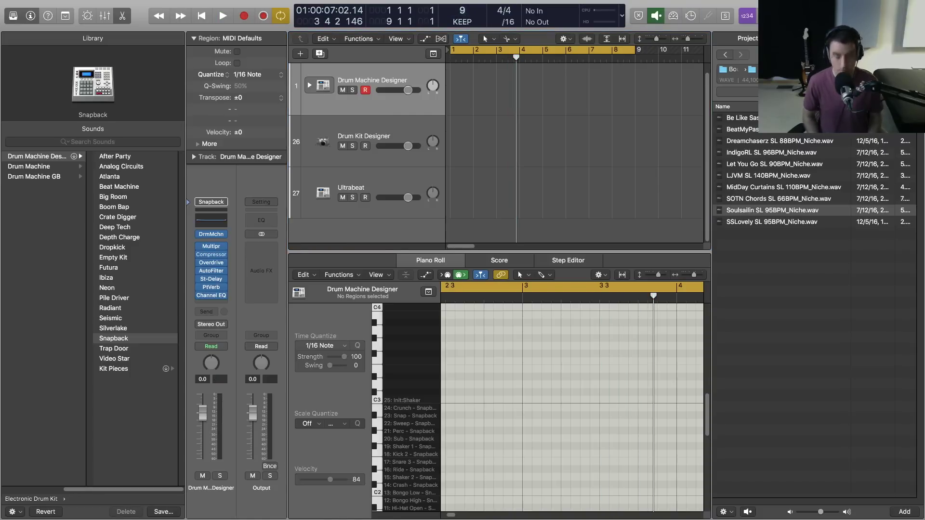
{"action": "type", "text": "6"}
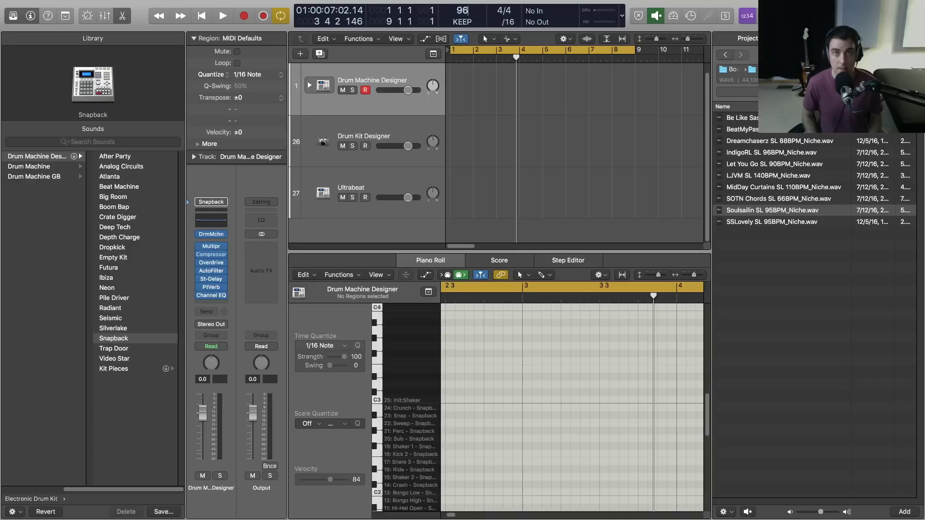
{"action": "key", "text": "Return"}
{"action": "left_click_drag", "start_coordinate": [514, 56], "coordinate": [436, 58]}
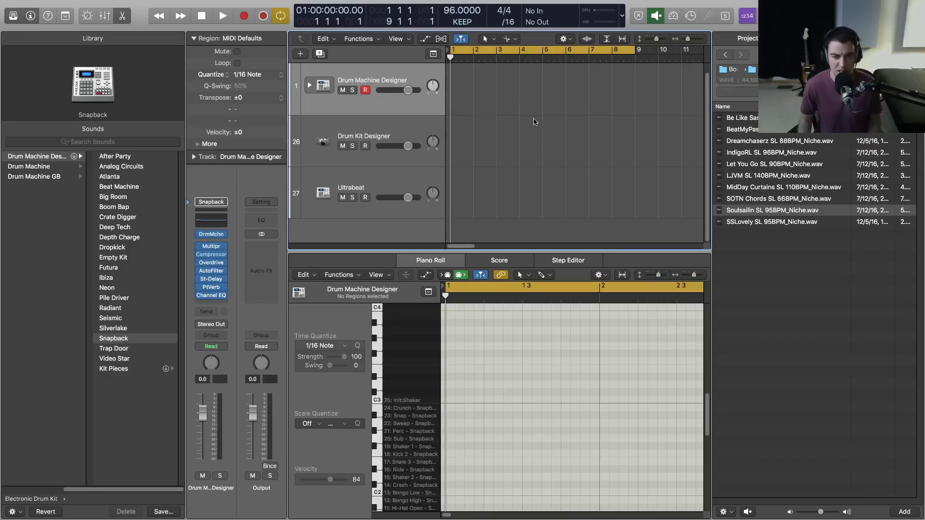
Step: Audition several starter loops in the file browser, ending with Soulsailin SL 95BPM_Niche.wav
{"action": "left_click", "coordinate": [748, 143]}
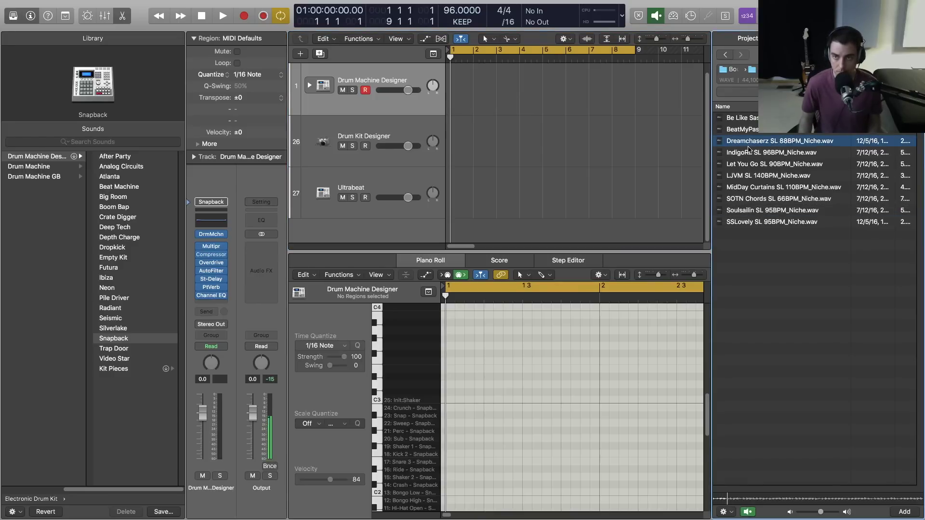
{"action": "left_click", "coordinate": [751, 154]}
{"action": "left_click", "coordinate": [755, 177]}
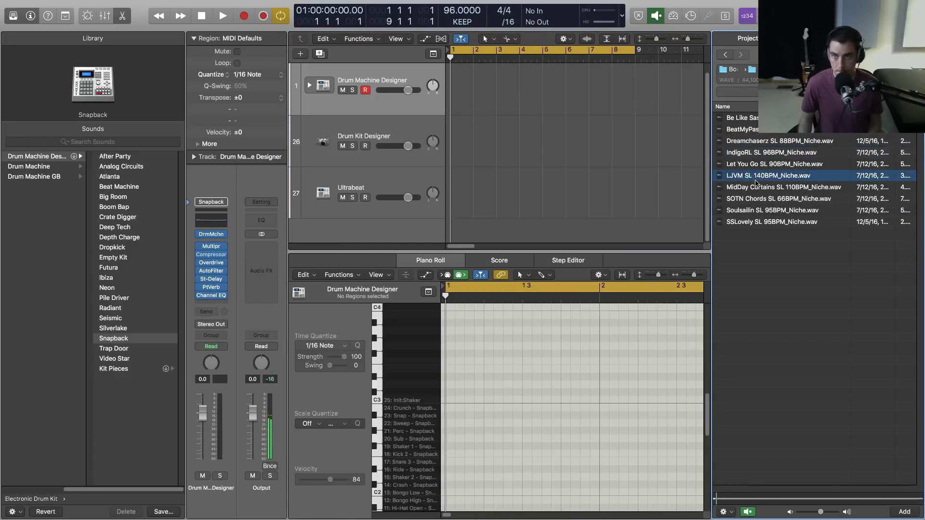
{"action": "left_click", "coordinate": [754, 205]}
{"action": "left_click", "coordinate": [757, 212]}
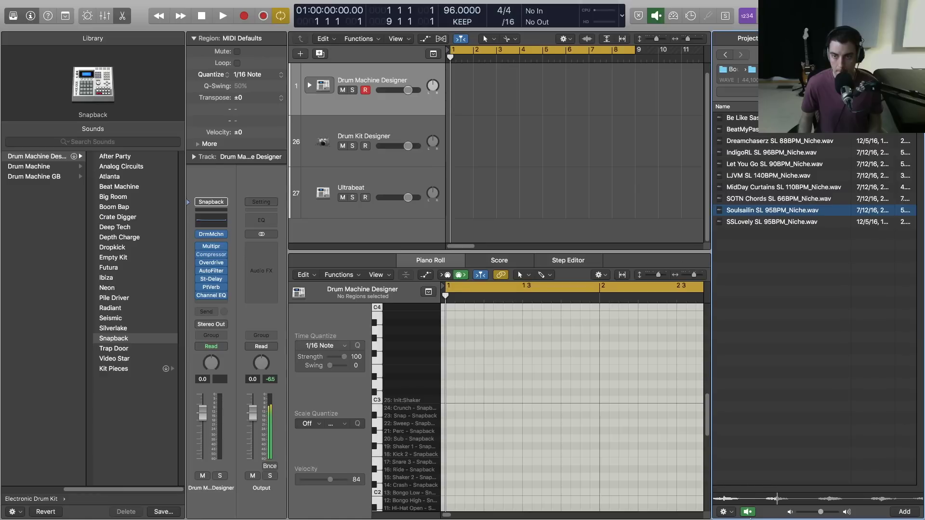
Step: Stop the preview and add Soulsailin SL 95BPM_Niche.wav to a new track at bar 1, declining its tempo information and future import prompts
{"action": "left_click", "coordinate": [748, 512]}
{"action": "left_click_drag", "start_coordinate": [731, 208], "coordinate": [448, 230]}
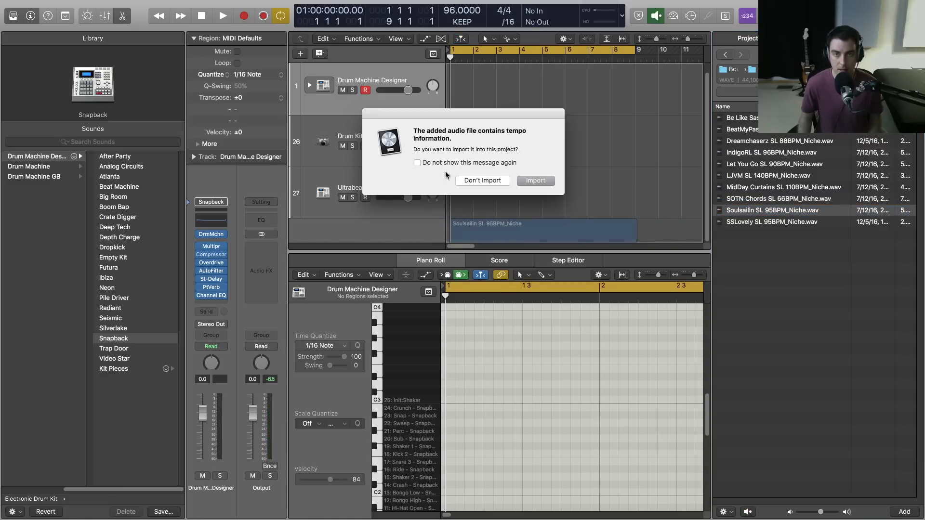
{"action": "left_click", "coordinate": [426, 163]}
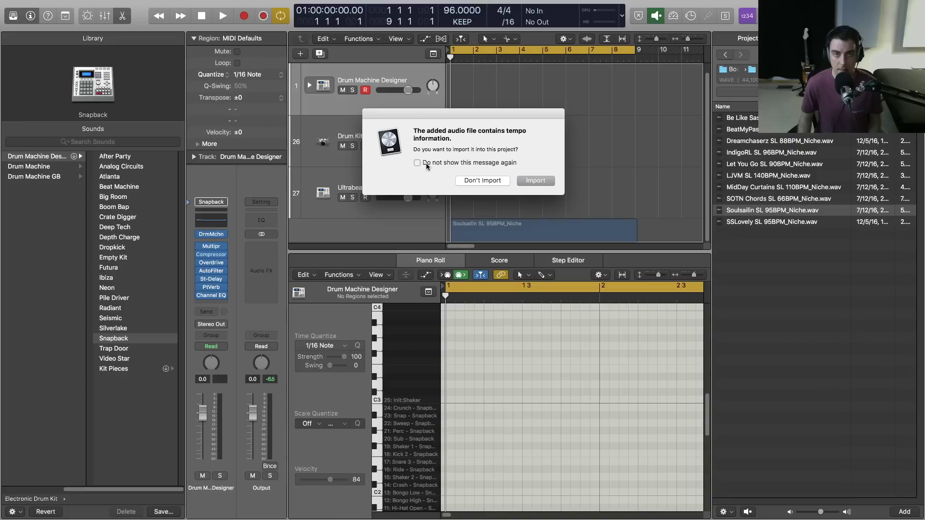
{"action": "left_click", "coordinate": [482, 181]}
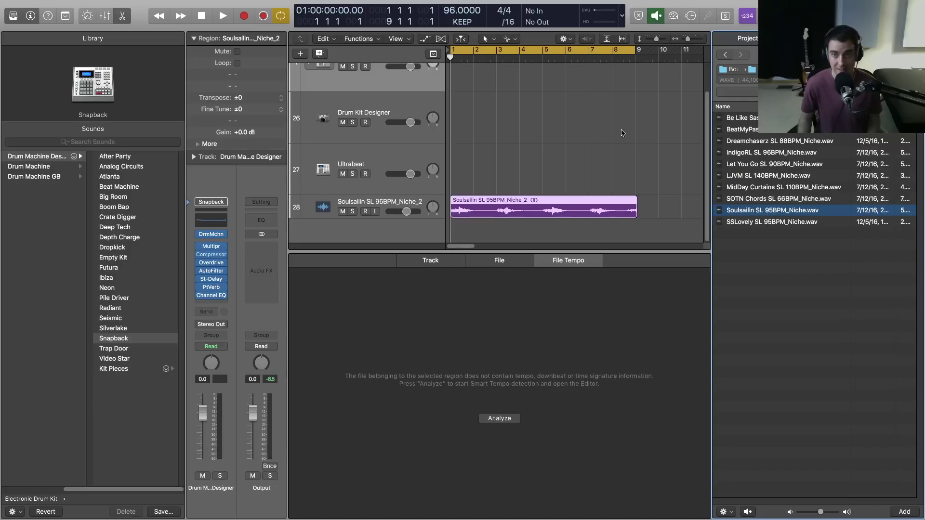
Step: Select the Soulsailin audio region and analyze its file with Smart Tempo detection
{"action": "left_click", "coordinate": [513, 191]}
{"action": "left_click", "coordinate": [514, 200]}
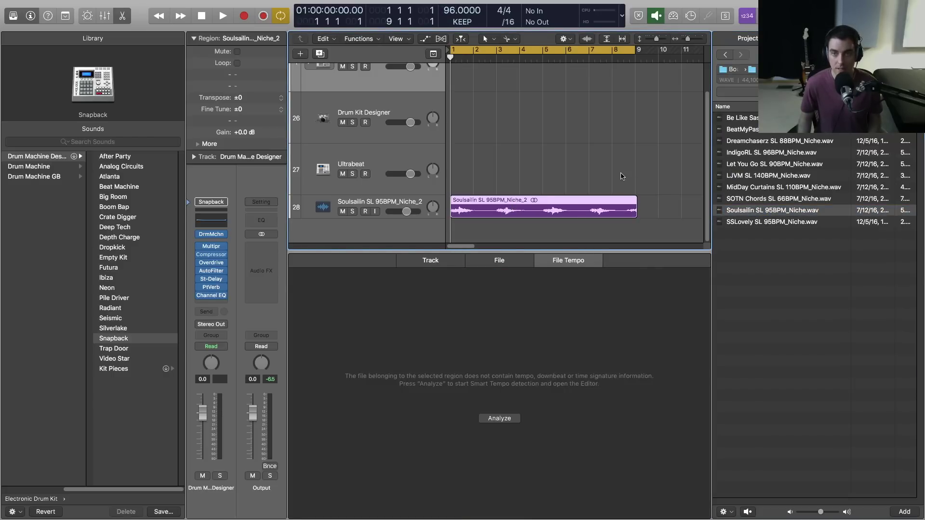
{"action": "left_click", "coordinate": [501, 420]}
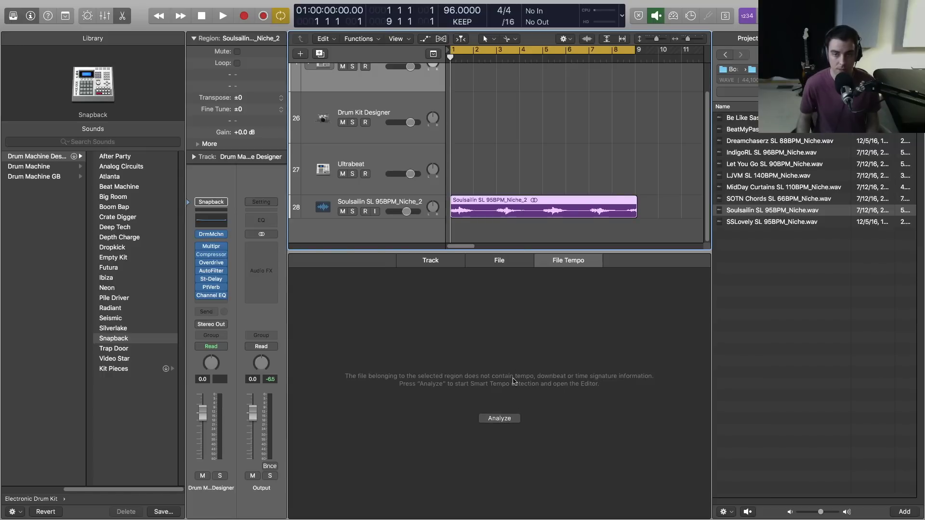
{"action": "left_click", "coordinate": [510, 423]}
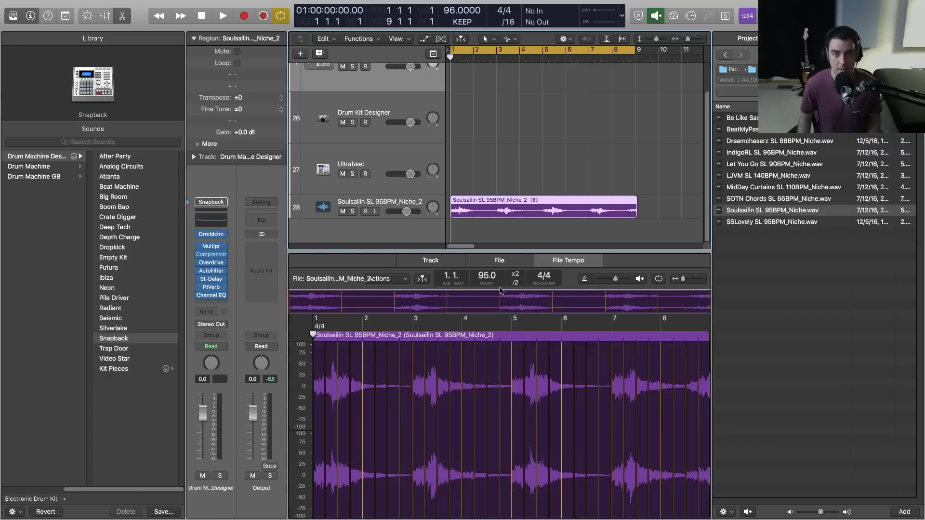
Step: Adapt the Soulsailin region's tempo to the project tempo and align its downbeat
{"action": "double_click", "coordinate": [487, 275]}
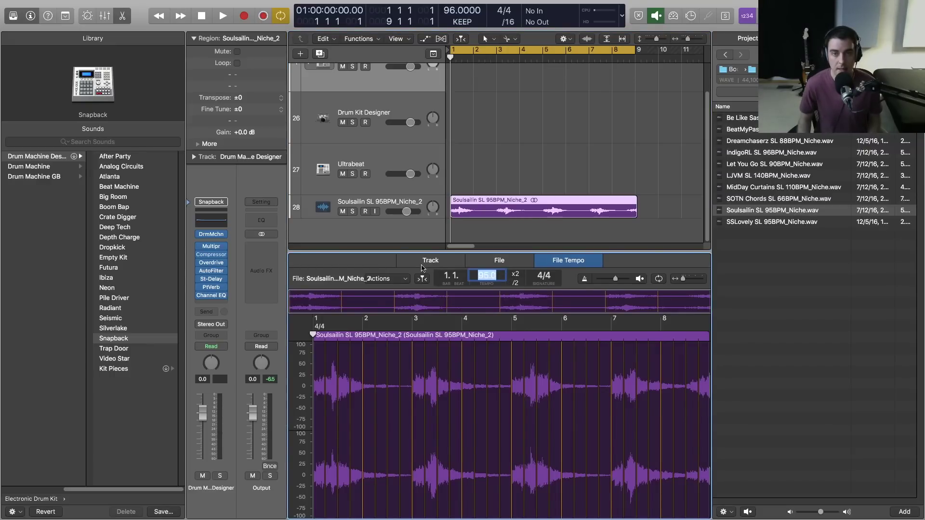
{"action": "left_click", "coordinate": [383, 281]}
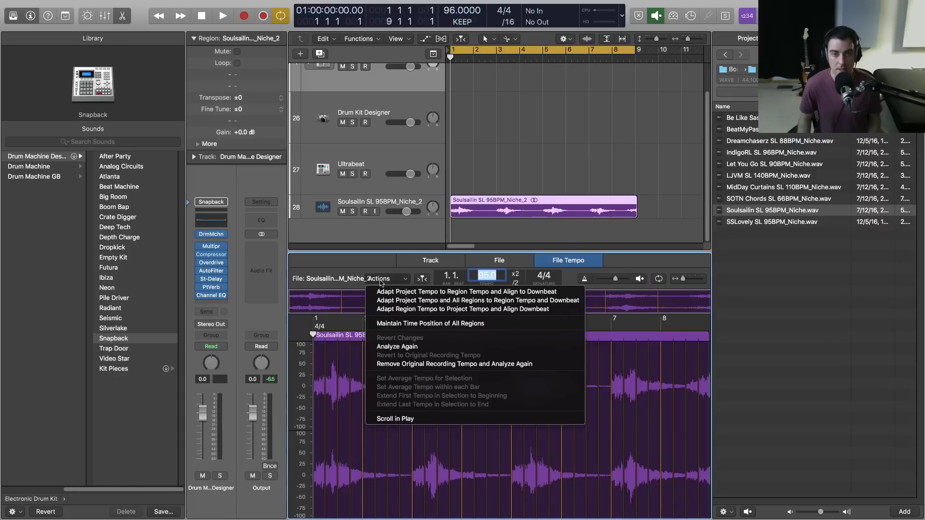
{"action": "left_click", "coordinate": [543, 313]}
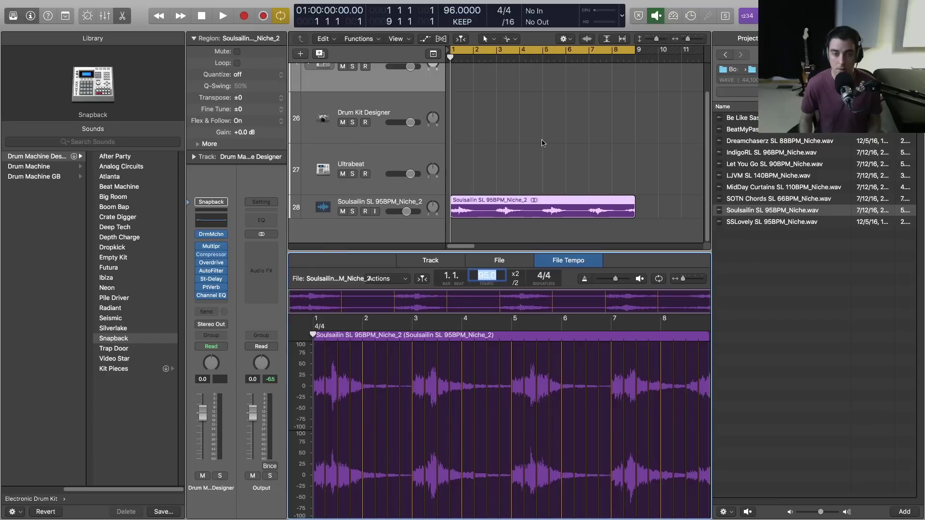
Step: Play back the adapted Soulsailin region, then return the playhead to bar 1 and deselect the region
{"action": "key", "text": "space"}
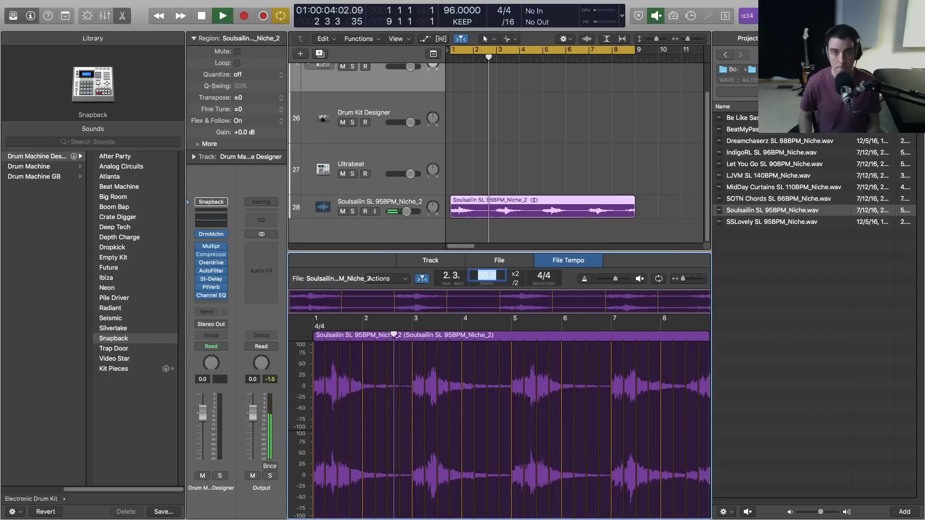
{"action": "left_click", "coordinate": [624, 171]}
{"action": "left_click", "coordinate": [537, 214]}
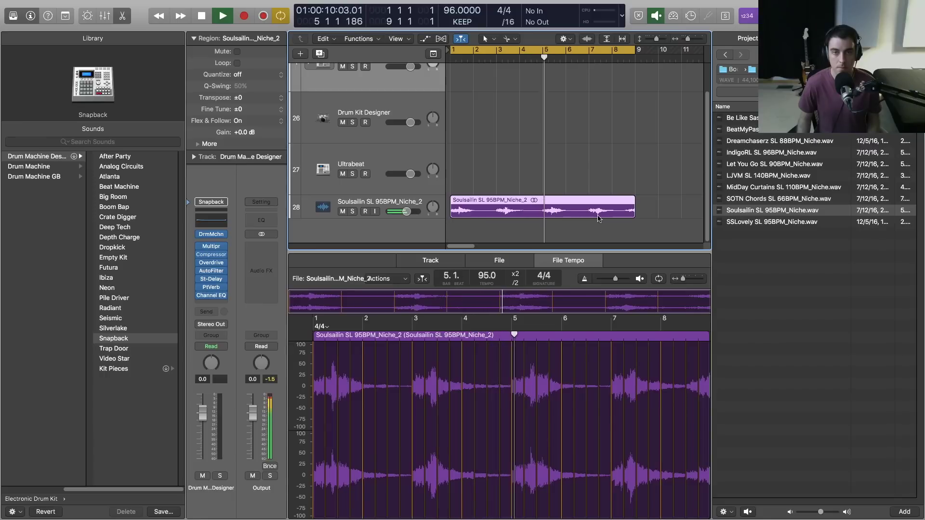
{"action": "key", "text": "space"}
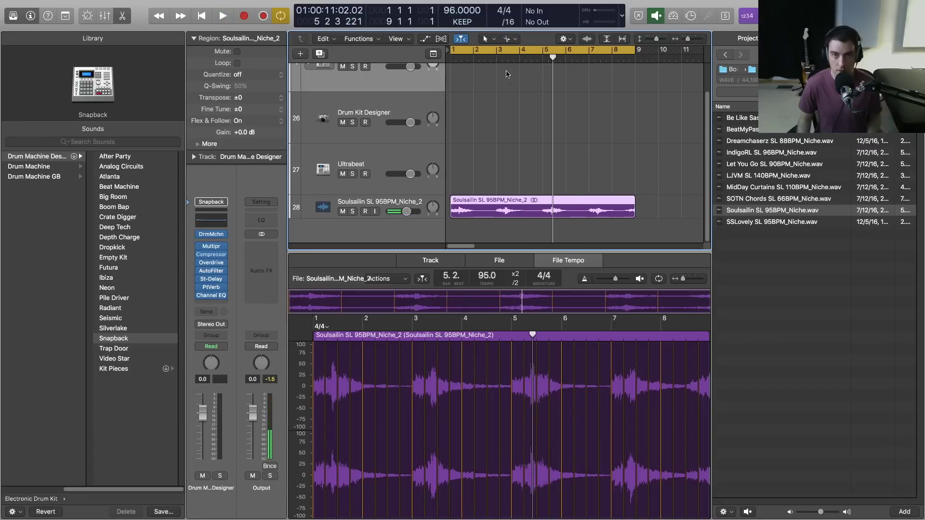
{"action": "left_click_drag", "start_coordinate": [496, 58], "coordinate": [425, 59]}
{"action": "left_click", "coordinate": [569, 128]}
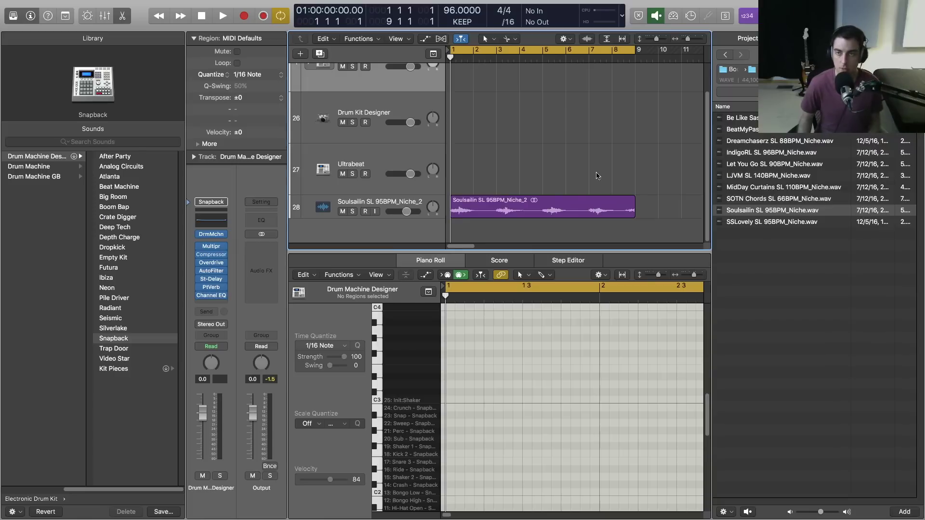
Step: Go back to the sample pack's top folder and open the Drum Machine Designer interface with the Snapback kit selected
{"action": "left_click", "coordinate": [725, 54]}
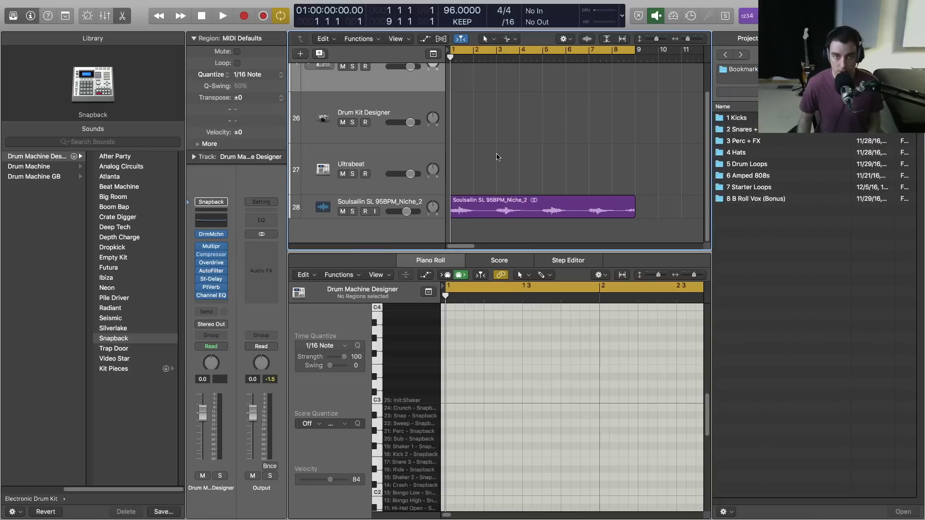
{"action": "scroll", "coordinate": [497, 157], "scroll_direction": "up", "scroll_amount": 1}
{"action": "scroll", "coordinate": [486, 143], "scroll_direction": "up", "scroll_amount": 2}
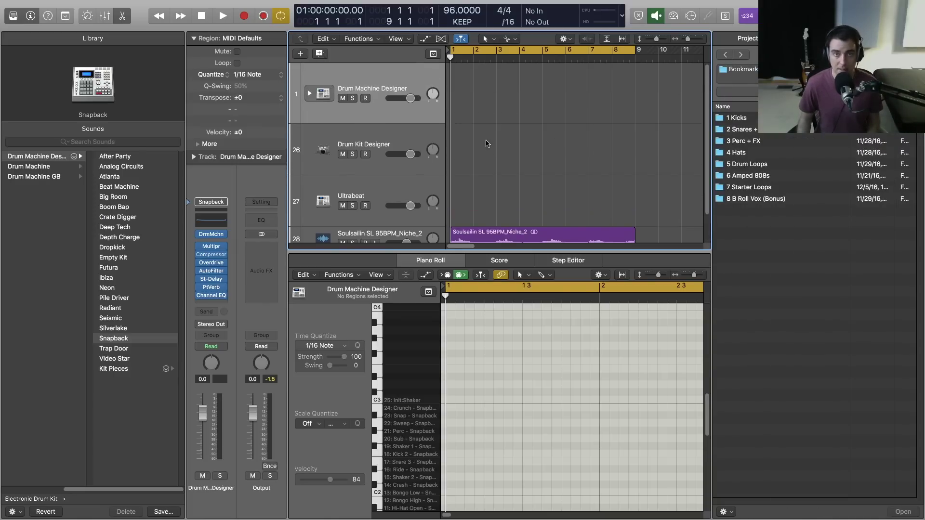
{"action": "scroll", "coordinate": [486, 142], "scroll_direction": "down", "scroll_amount": 1}
{"action": "scroll", "coordinate": [485, 142], "scroll_direction": "up", "scroll_amount": 1}
{"action": "left_click", "coordinate": [210, 234]}
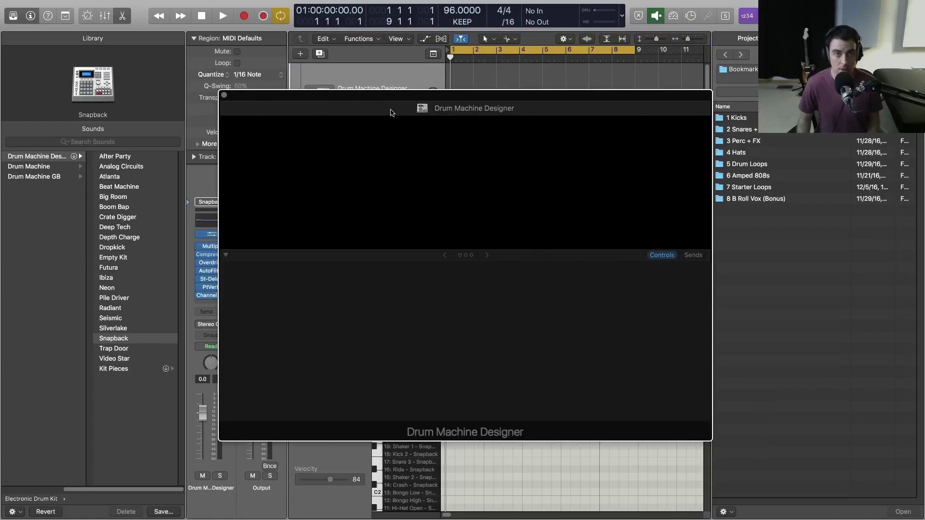
{"action": "left_click_drag", "start_coordinate": [402, 95], "coordinate": [398, 98]}
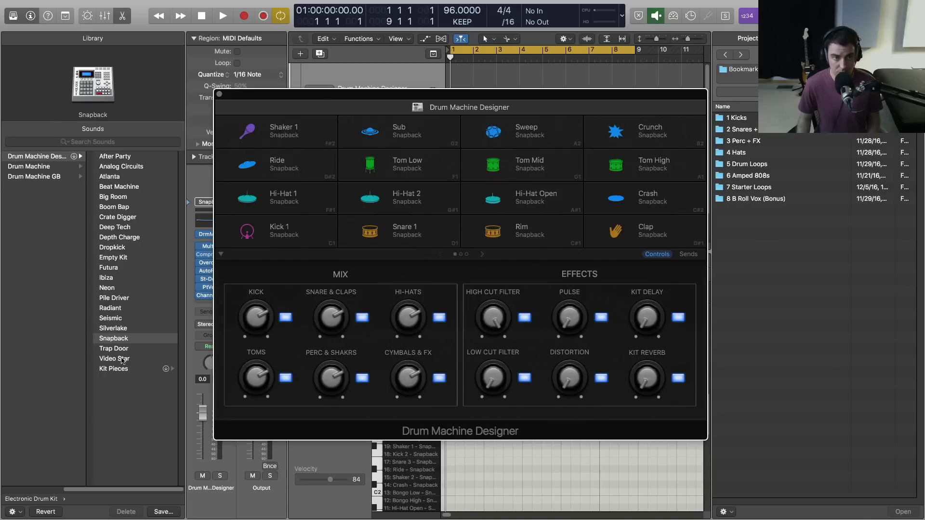
{"action": "left_click", "coordinate": [121, 339]}
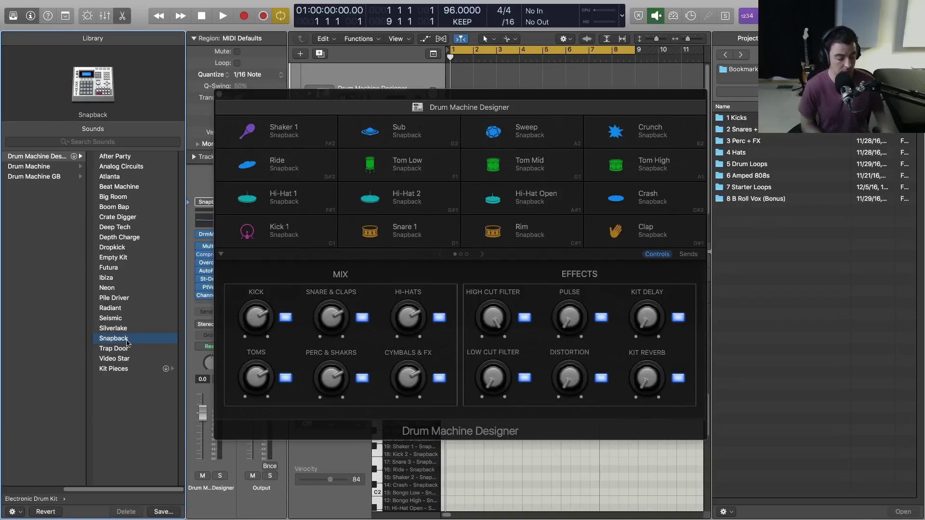
Step: Arm the Drum Machine Designer track, close its plug-in window, and record a kick and snare pattern across the eight-bar cycle
{"action": "left_click", "coordinate": [366, 99]}
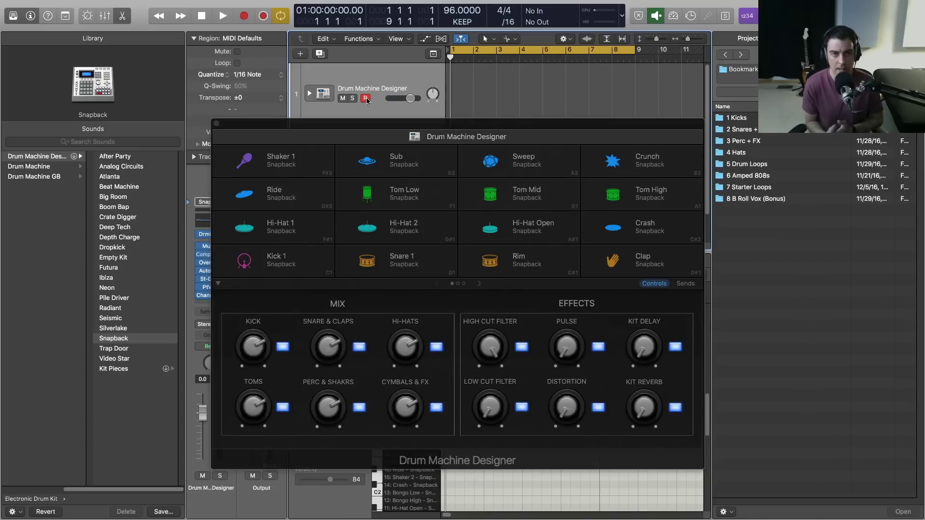
{"action": "left_click", "coordinate": [216, 124]}
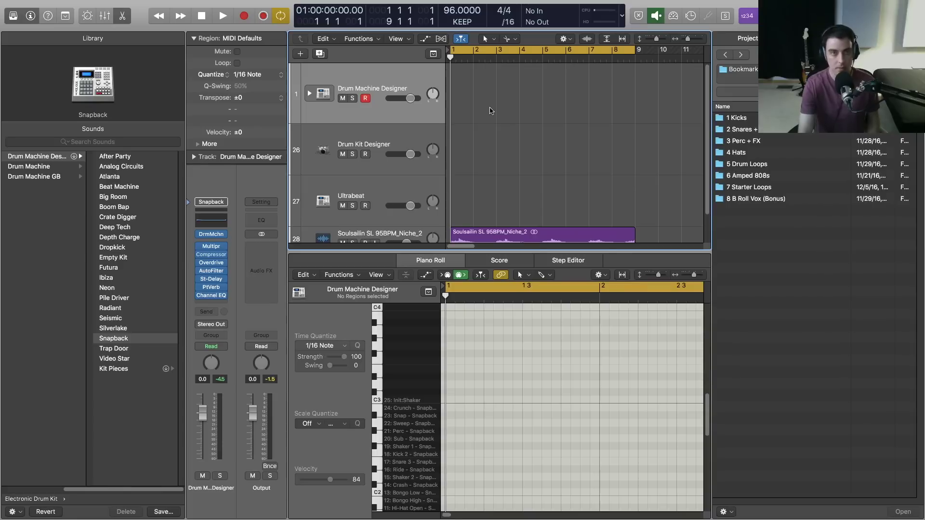
{"action": "key", "text": "r"}
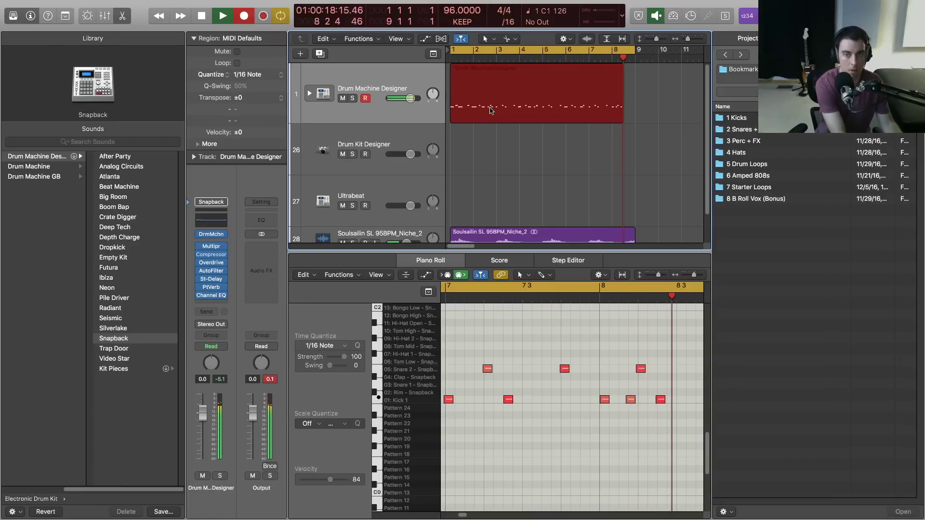
{"action": "key", "text": "space"}
{"action": "key", "text": "space"}
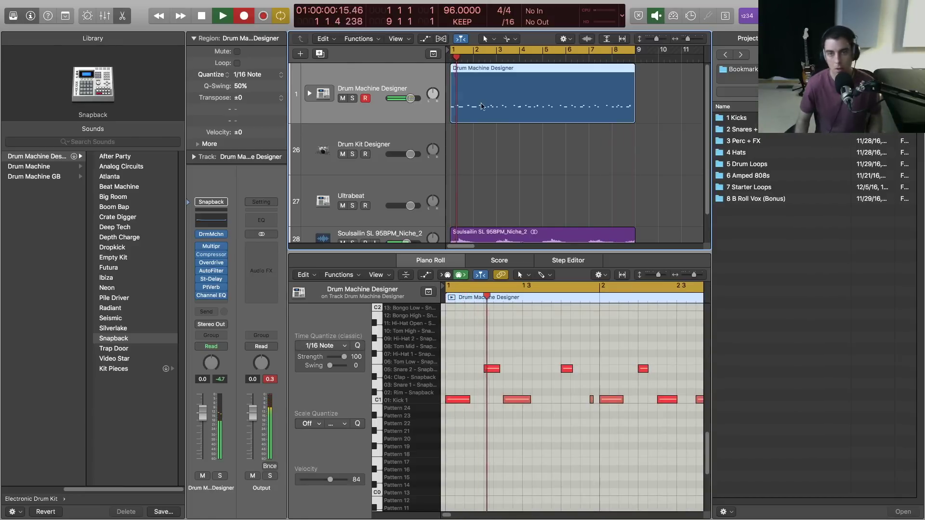
Step: Stop the recording and fit all of the region's notes in the Piano Roll, collapsed to the drum lanes in use
{"action": "left_click", "coordinate": [494, 149]}
{"action": "left_click", "coordinate": [504, 104]}
{"action": "key", "text": "space"}
{"action": "key", "text": "super+Left"}
{"action": "key", "text": "super+Left"}
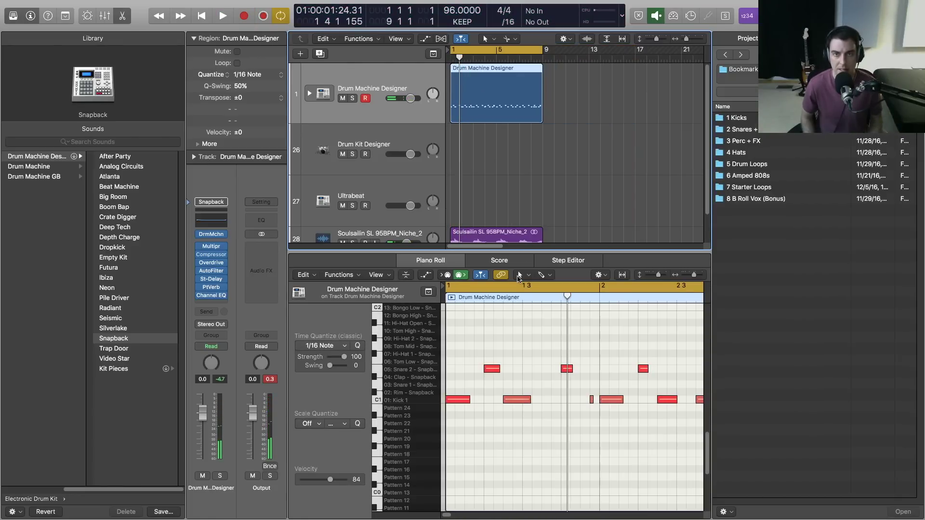
{"action": "left_click", "coordinate": [499, 337]}
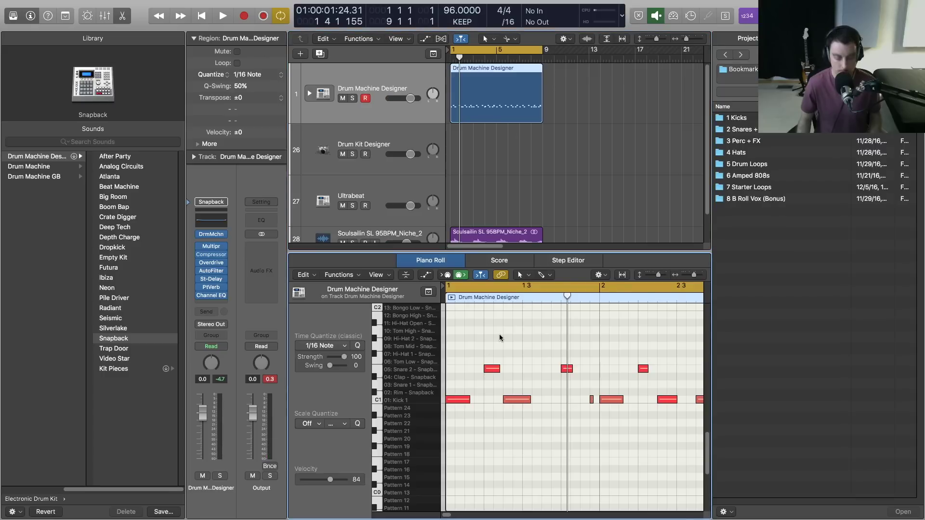
{"action": "key", "text": "z"}
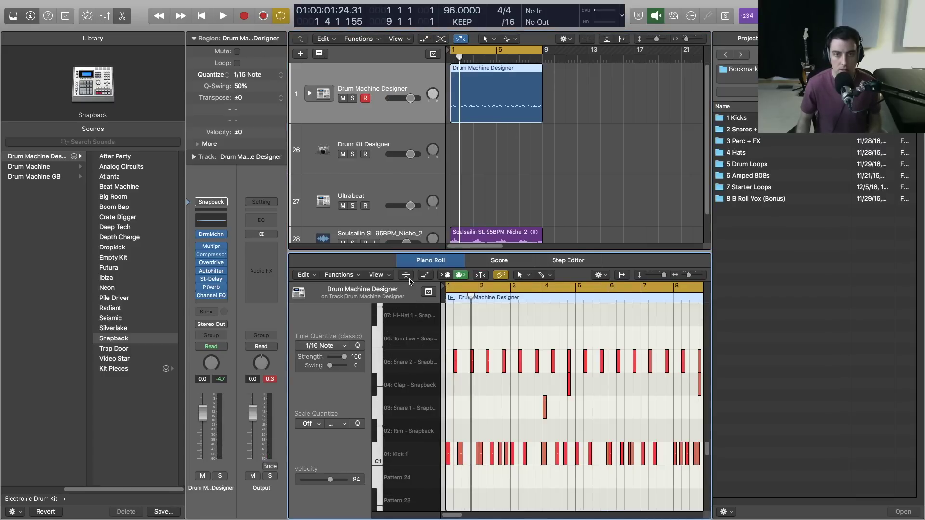
{"action": "left_click", "coordinate": [407, 277]}
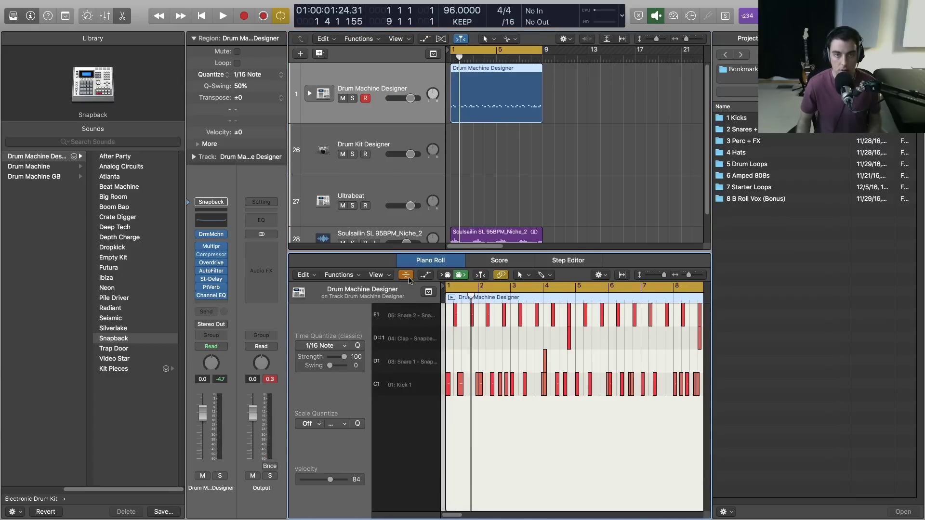
{"action": "left_click", "coordinate": [563, 261]}
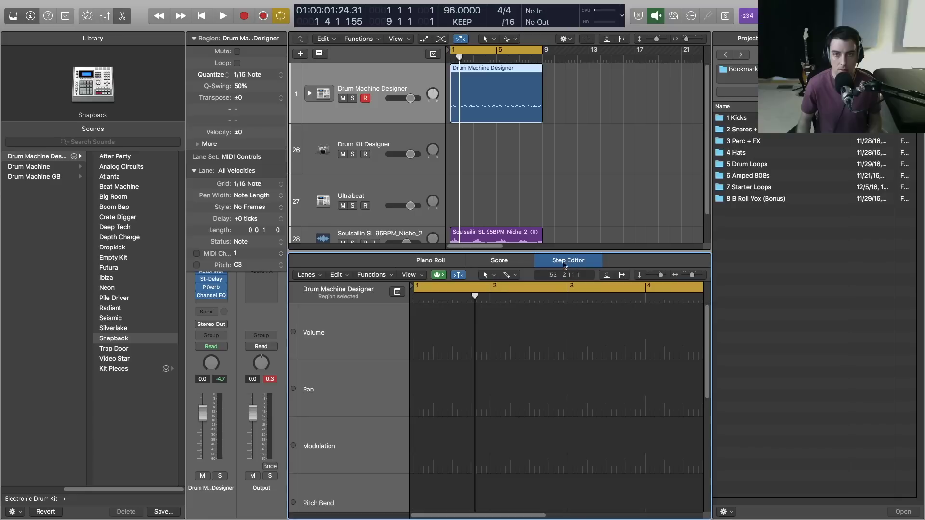
{"action": "scroll", "coordinate": [466, 457], "scroll_direction": "down", "scroll_amount": 5}
{"action": "left_click", "coordinate": [444, 259]}
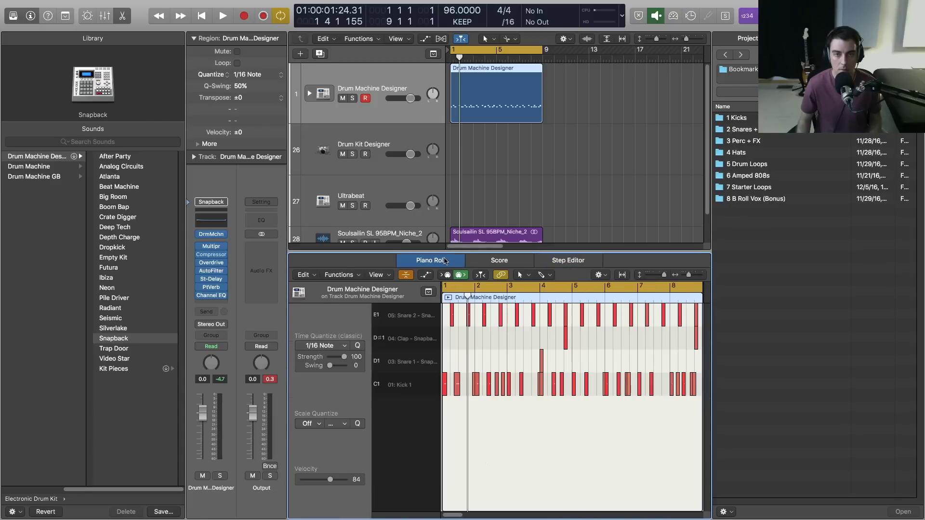
Step: Delete the stray Snare 1 note at bar 4 and play back the drum region
{"action": "scroll", "coordinate": [488, 364], "scroll_direction": "left", "scroll_amount": 1}
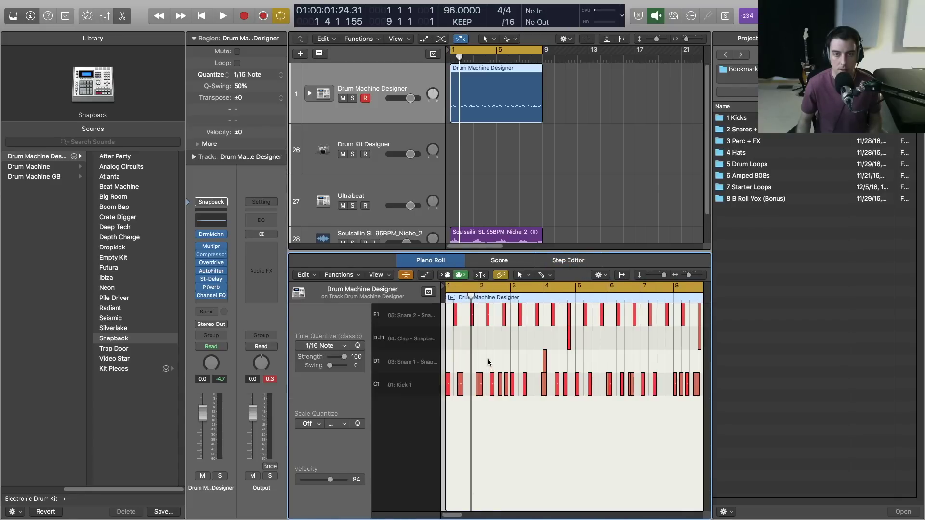
{"action": "left_click_drag", "start_coordinate": [491, 361], "coordinate": [553, 366]}
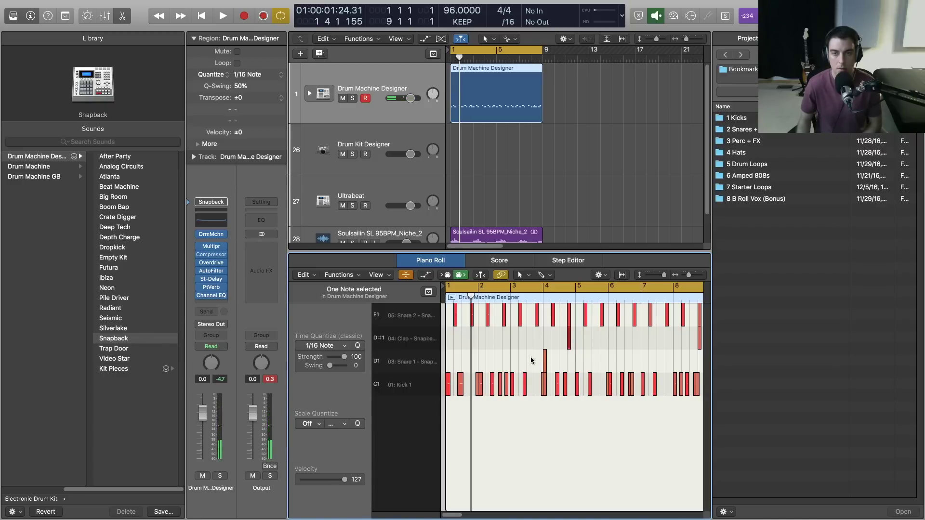
{"action": "key", "text": "Delete"}
{"action": "key", "text": "space"}
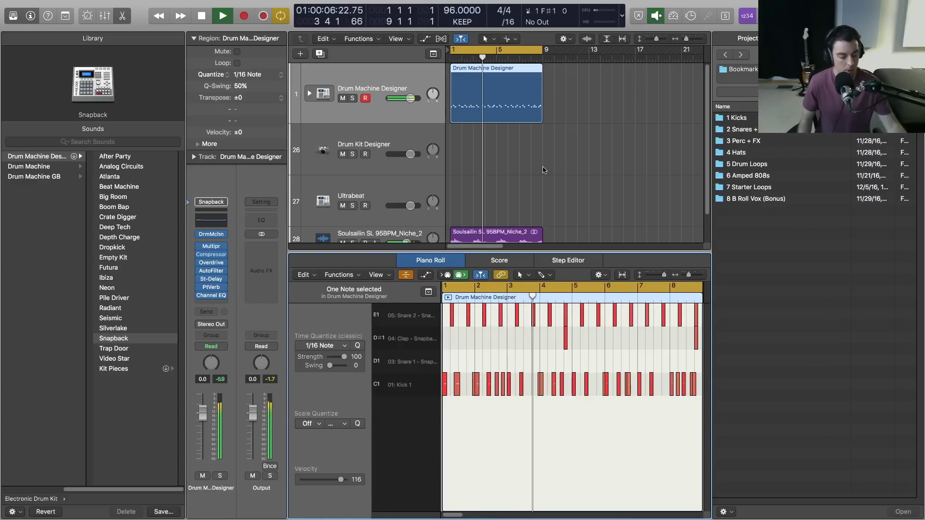
{"action": "left_click", "coordinate": [507, 109]}
{"action": "key", "text": "space"}
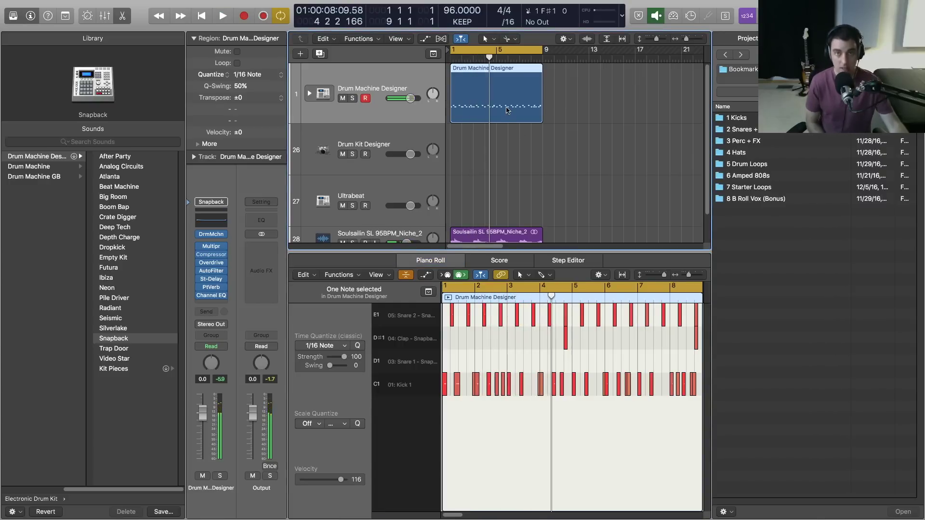
{"action": "left_click", "coordinate": [547, 113]}
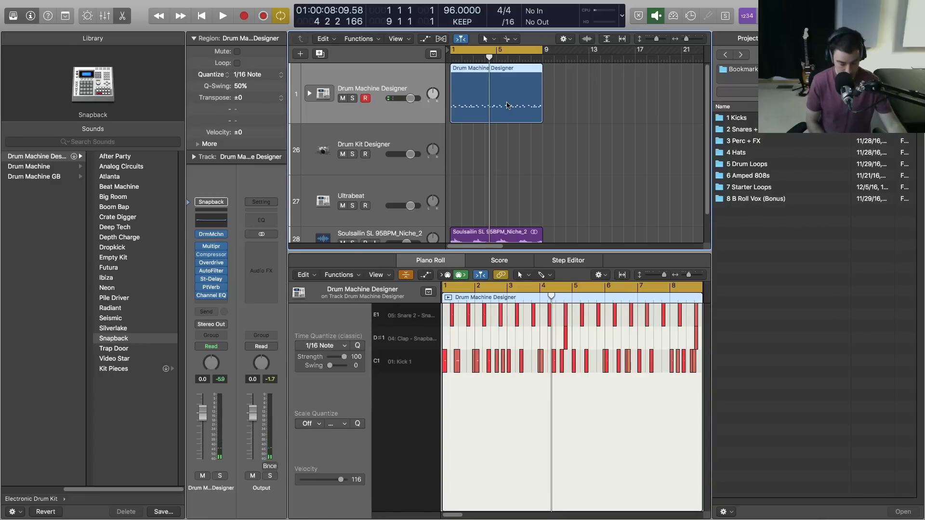
Step: Open Drum Machine Designer, record a Hi-Hat 1 pattern across the eight-bar cycle over the kick and snare, and close the plug-in window
{"action": "left_click", "coordinate": [212, 234]}
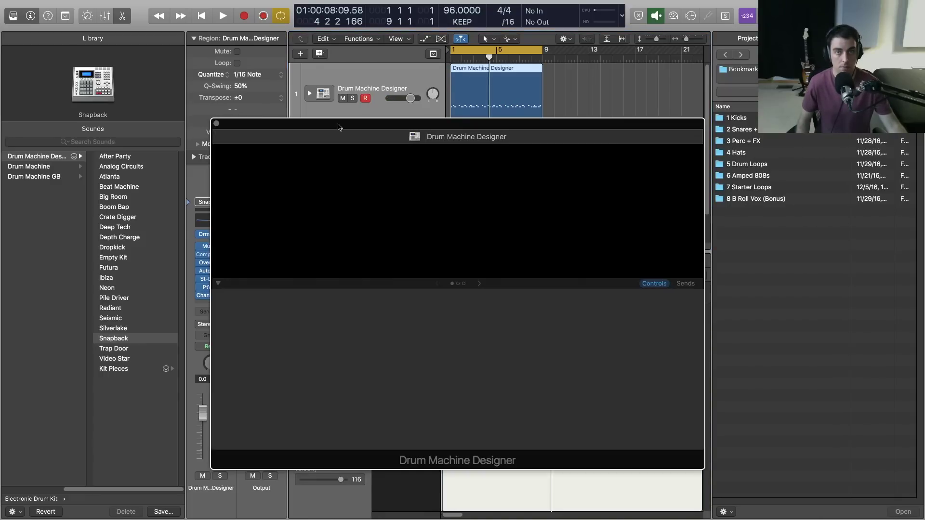
{"action": "key", "text": "r"}
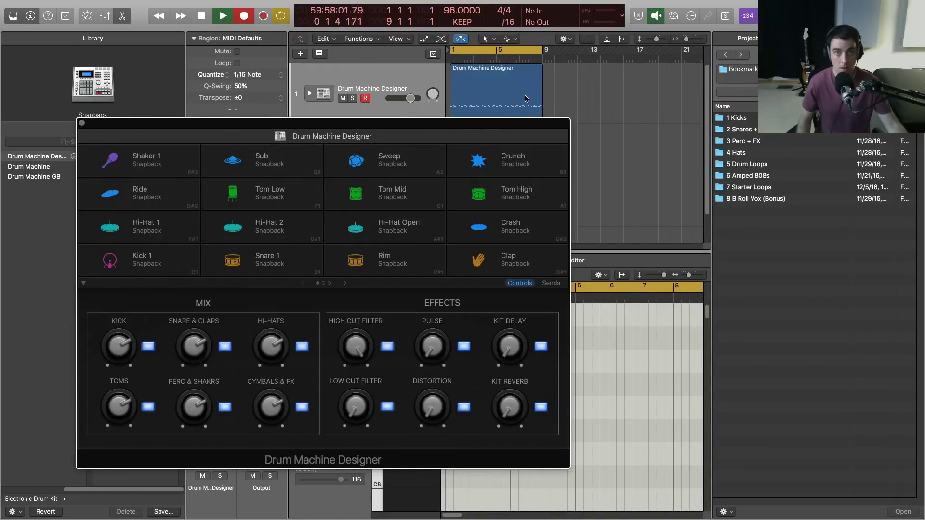
{"action": "left_click", "coordinate": [516, 95]}
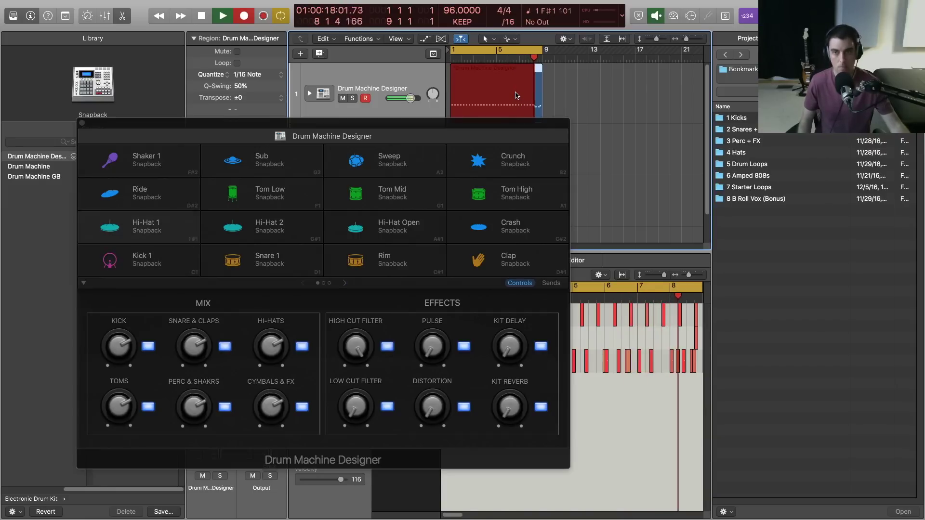
{"action": "key", "text": "space"}
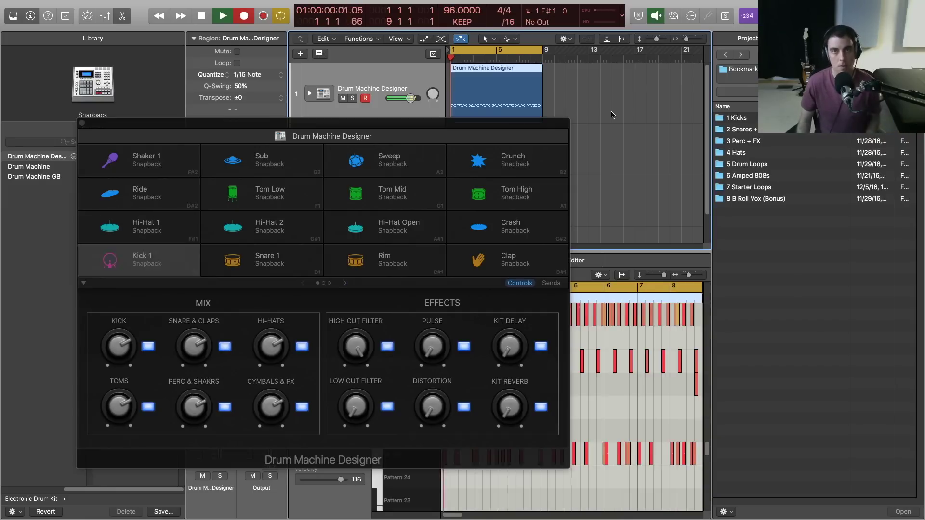
{"action": "left_click_drag", "start_coordinate": [404, 126], "coordinate": [415, 90]}
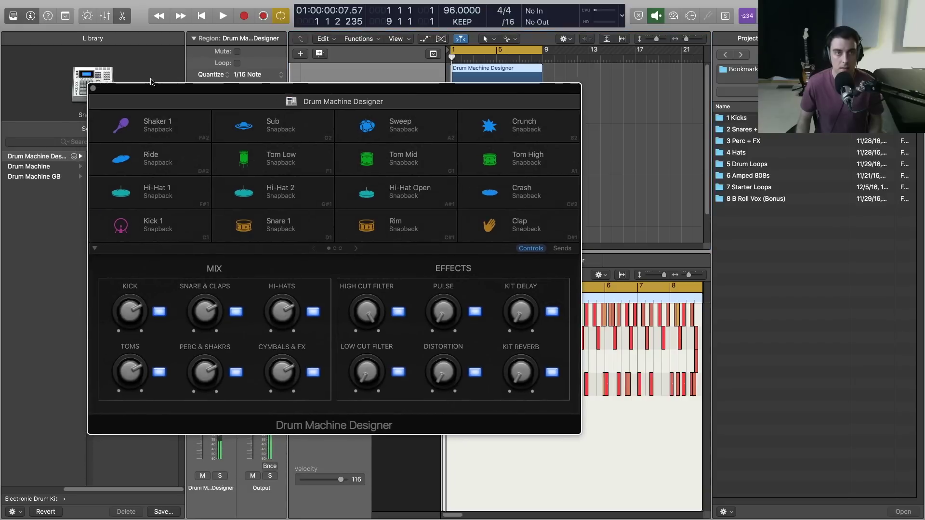
{"action": "left_click", "coordinate": [93, 88]}
Step: Quantize the three closely spaced Hi-Hat 1 notes in the second half of bar 4 to 1/16 Triplet (1/24)
{"action": "left_click", "coordinate": [521, 415]}
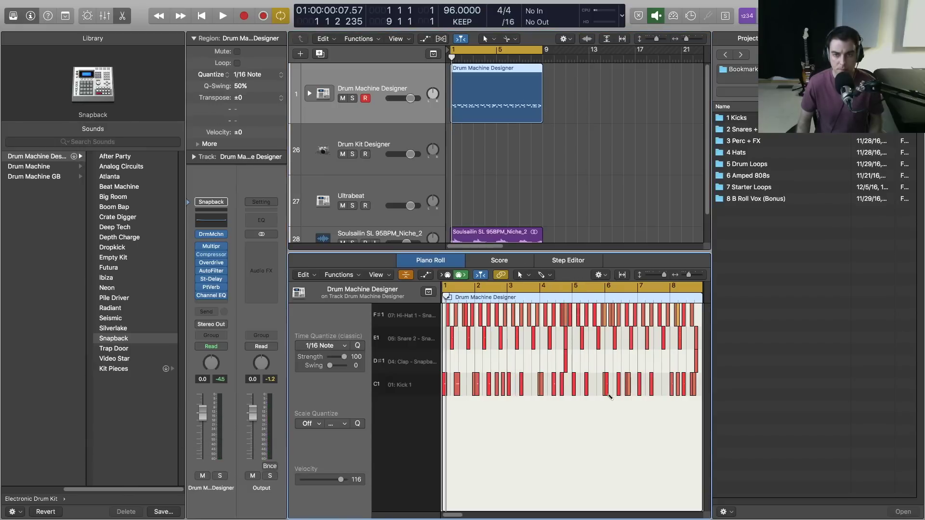
{"action": "key", "text": "super+Right"}
{"action": "key", "text": "super+Right"}
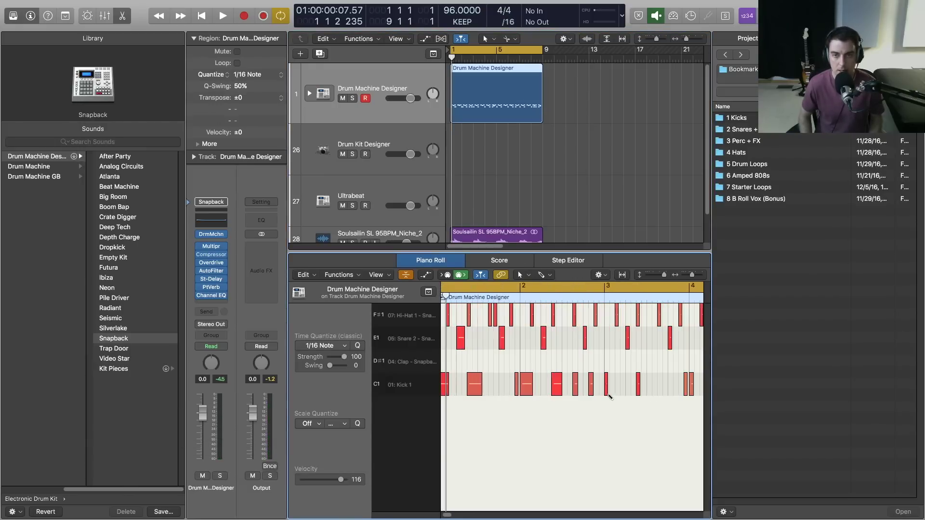
{"action": "left_click_drag", "start_coordinate": [448, 516], "coordinate": [452, 517]}
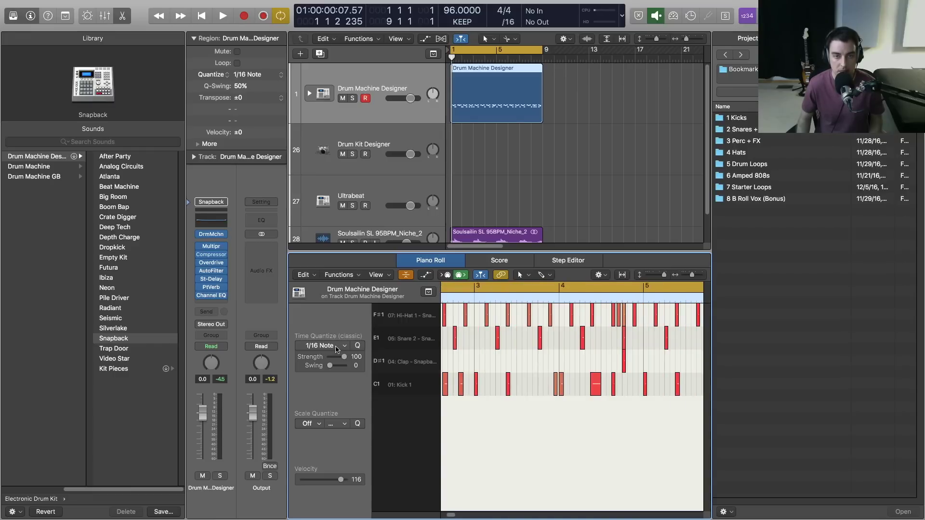
{"action": "left_click_drag", "start_coordinate": [606, 318], "coordinate": [627, 320]}
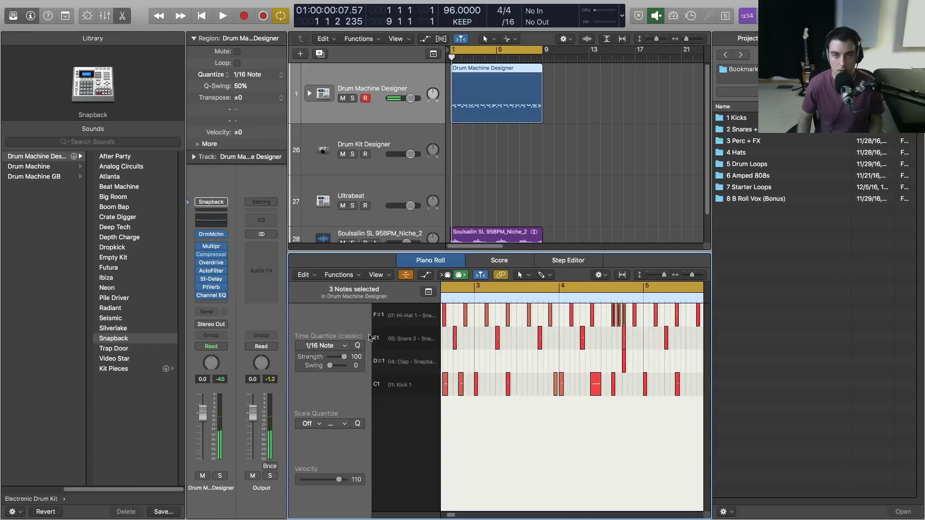
{"action": "left_click", "coordinate": [333, 346]}
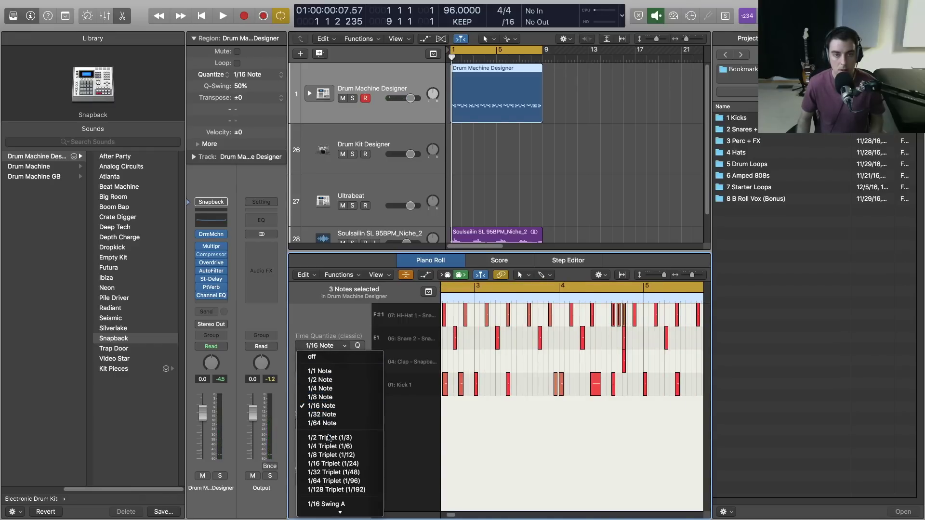
{"action": "left_click", "coordinate": [332, 456]}
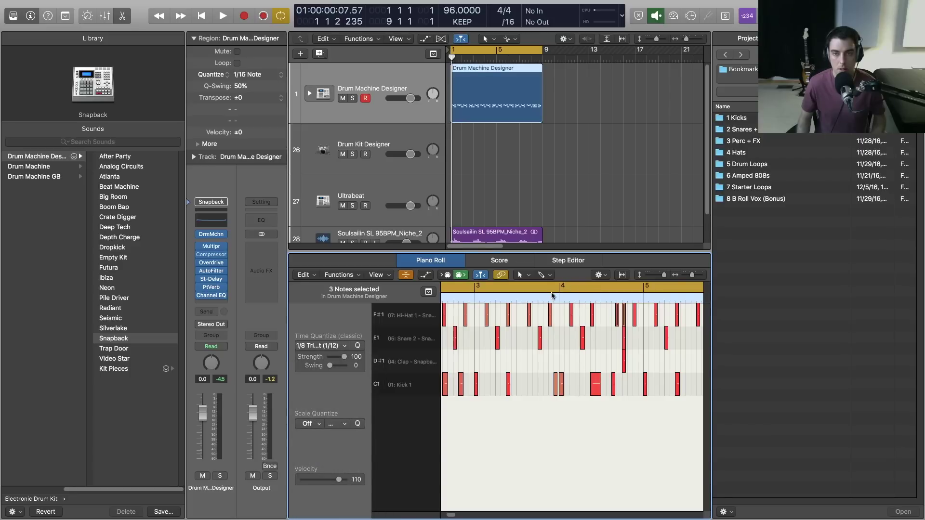
{"action": "left_click", "coordinate": [326, 347]}
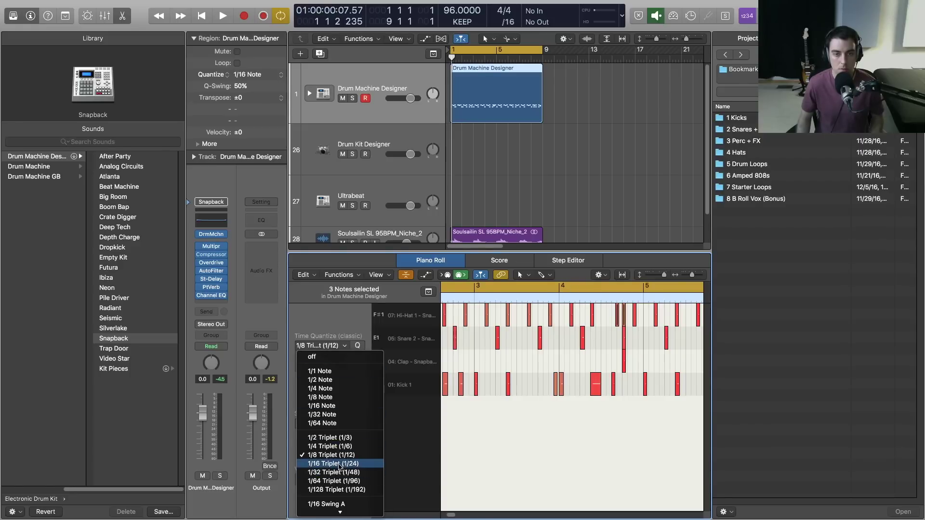
{"action": "left_click", "coordinate": [340, 464]}
Step: Play the drum pattern from just before bar 4 and hide the Library
{"action": "left_click", "coordinate": [544, 297]}
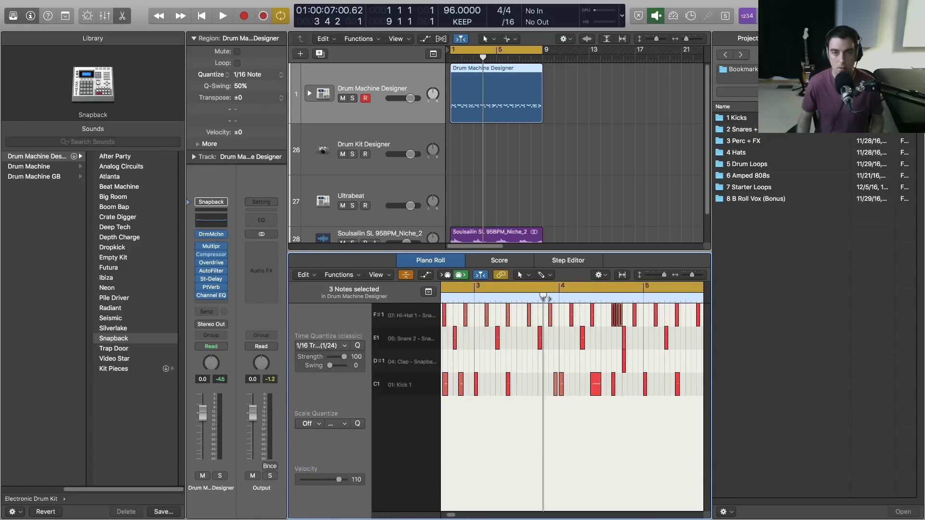
{"action": "key", "text": "space"}
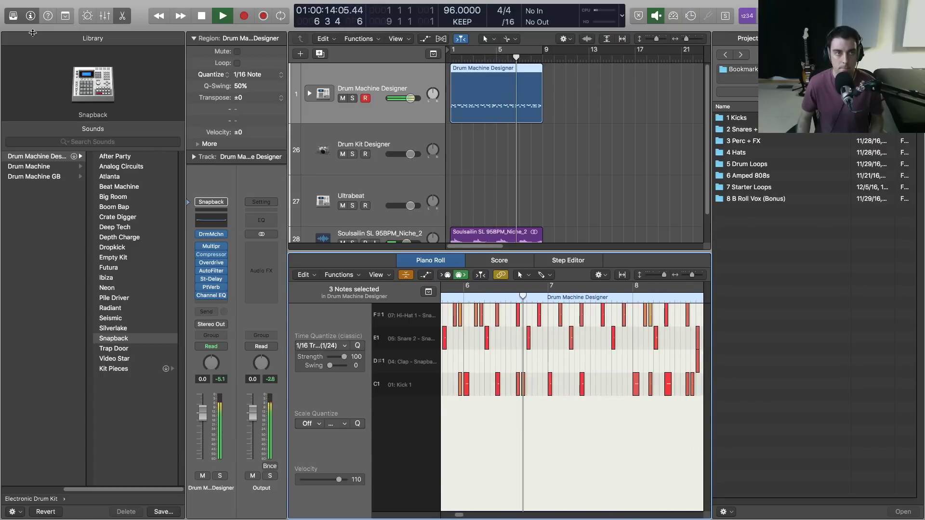
{"action": "left_click", "coordinate": [13, 16]}
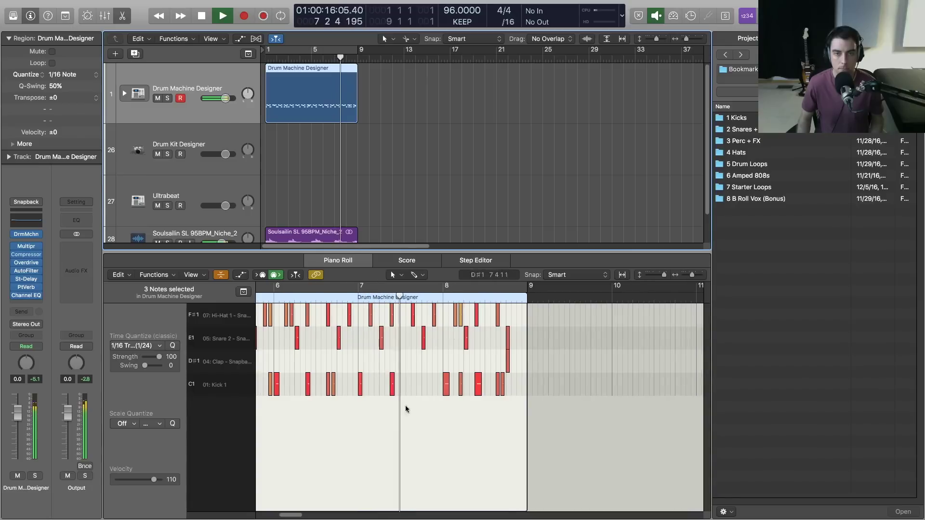
Step: Quantize the three fast Hi-Hat 1 notes near the start of bar 8 to 1/16 Triplet (1/24) and play them back
{"action": "left_click", "coordinate": [418, 364]}
{"action": "key", "text": "z"}
{"action": "scroll", "coordinate": [505, 377], "scroll_direction": "right", "scroll_amount": 5}
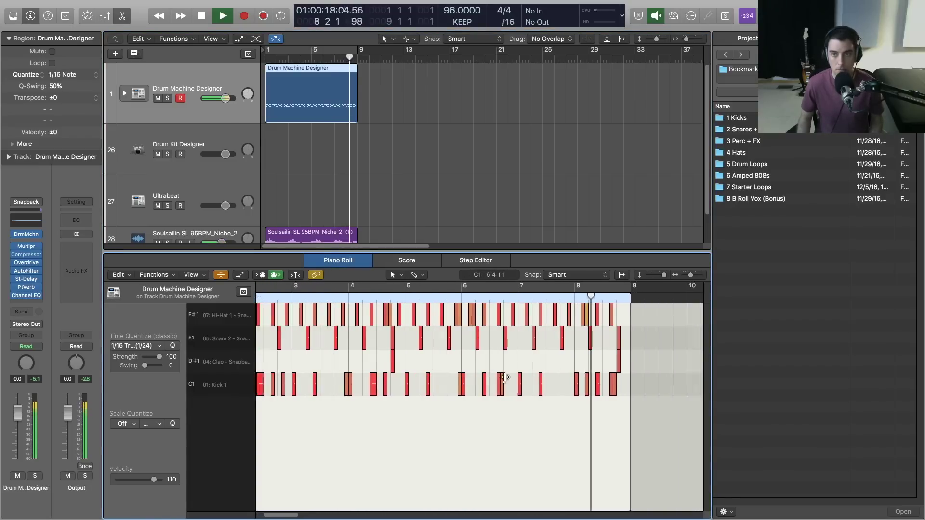
{"action": "key", "text": "space"}
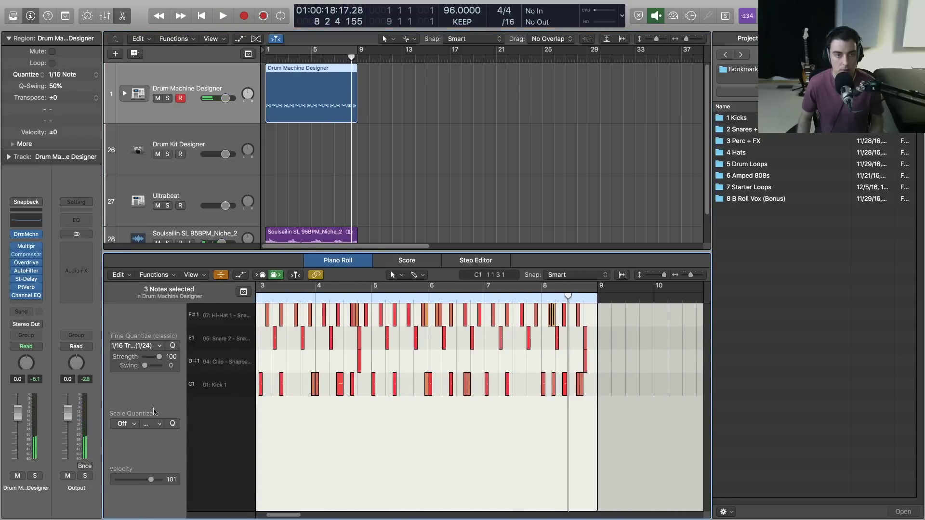
{"action": "left_click", "coordinate": [541, 297]}
{"action": "key", "text": "space"}
{"action": "left_click", "coordinate": [522, 435]}
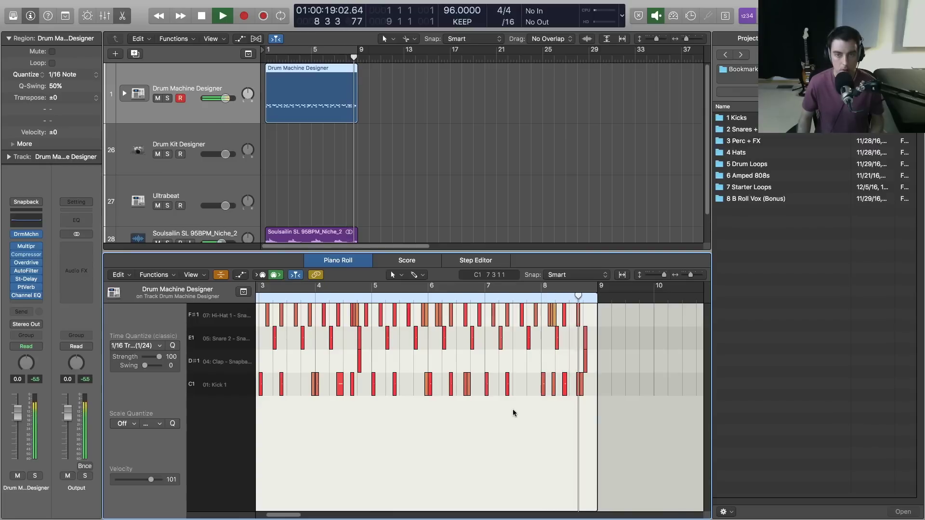
Step: Stop playback, turn cycle mode back on, and set the Piano Roll's time quantize value to 1/16 Note
{"action": "key", "text": "e"}
{"action": "key", "text": "space"}
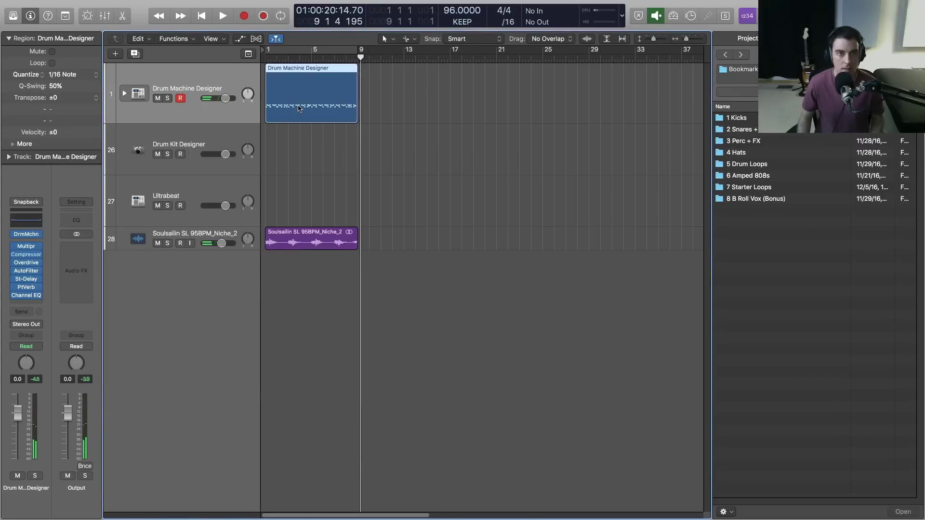
{"action": "double_click", "coordinate": [305, 105]}
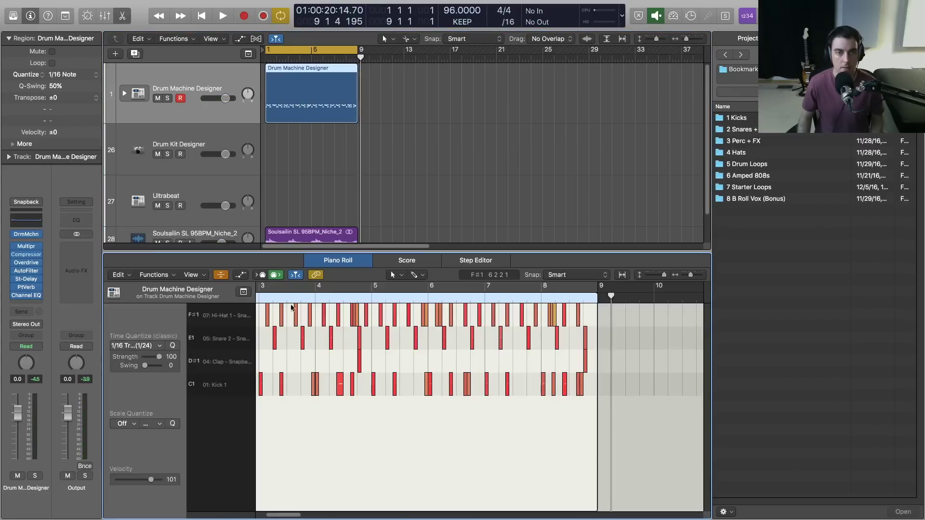
{"action": "left_click", "coordinate": [143, 345]}
{"action": "left_click", "coordinate": [144, 406]}
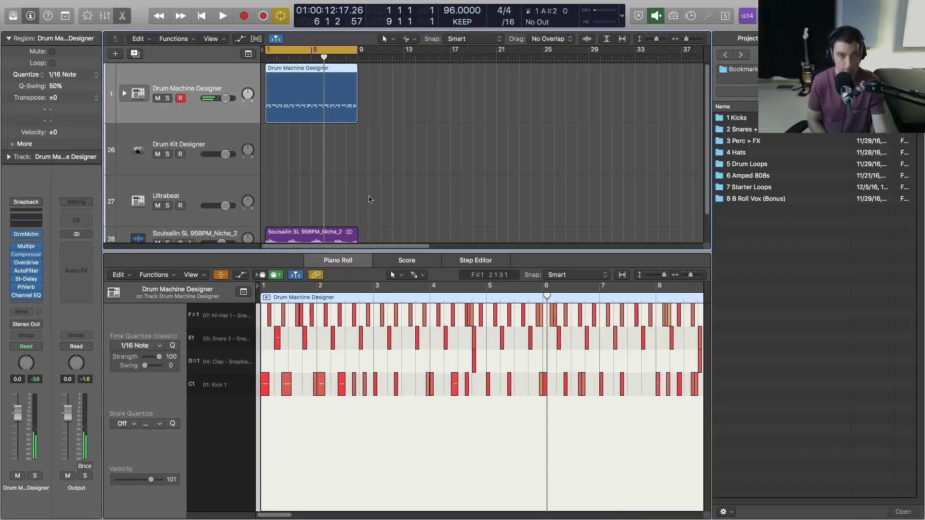
Step: Record a Snap accent every two bars into the drum region across the eight-bar cycle, and stop the recording
{"action": "key", "text": "space"}
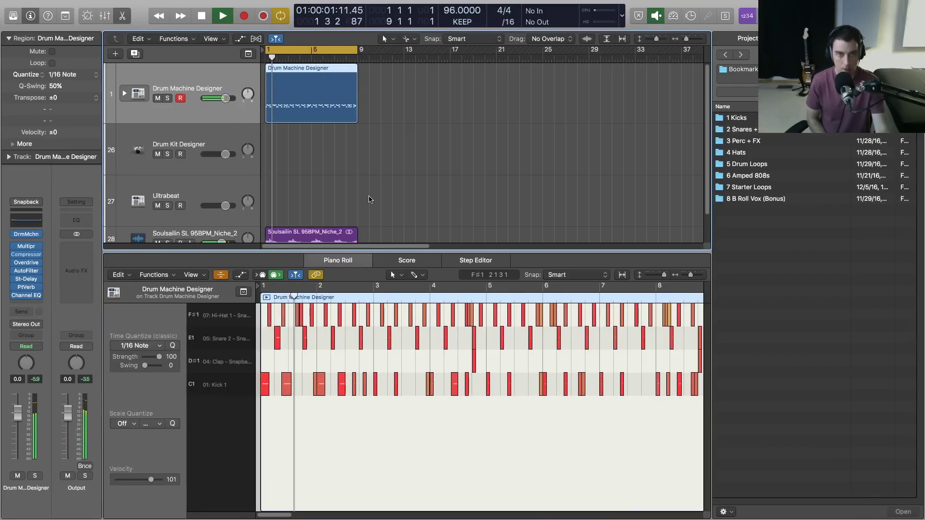
{"action": "key", "text": "r"}
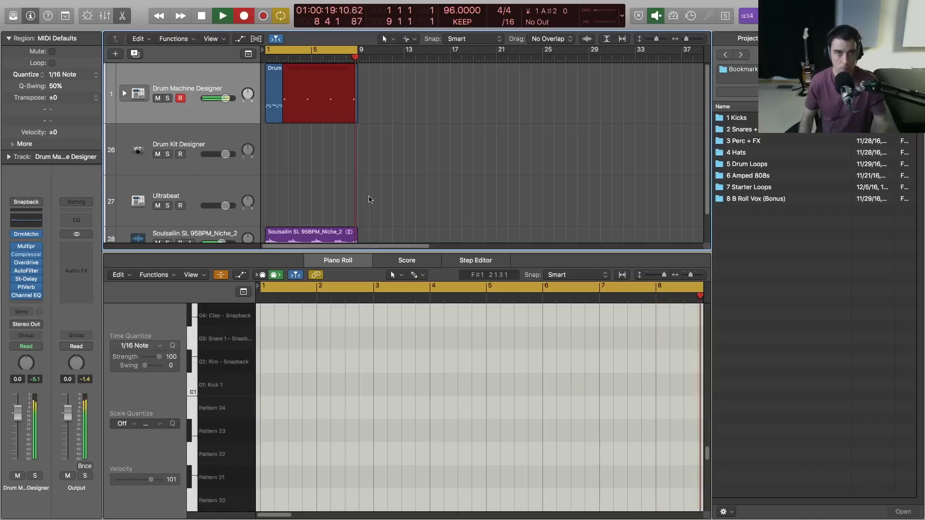
{"action": "key", "text": "space"}
{"action": "scroll", "coordinate": [165, 191], "scroll_direction": "down", "scroll_amount": 1}
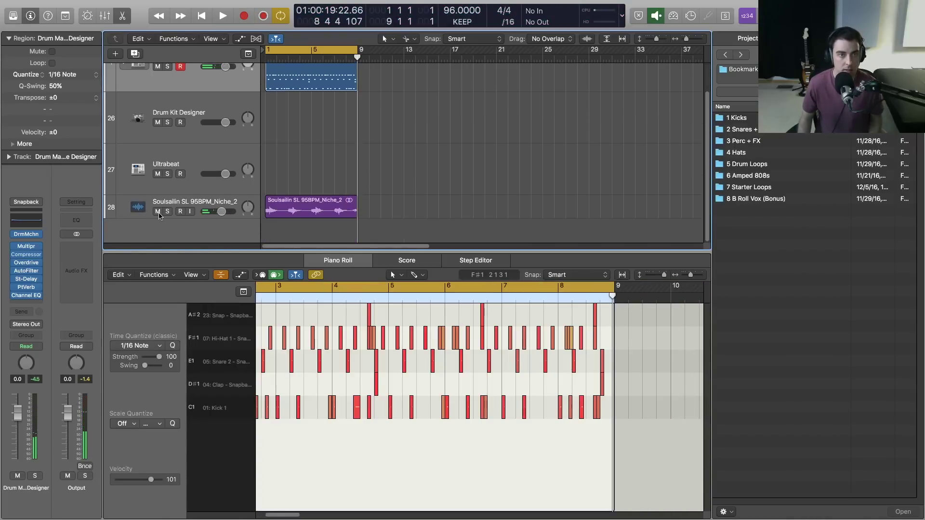
Step: Mute the sample loop track and play the opening bars of the Drum Machine Designer region on its own
{"action": "scroll", "coordinate": [164, 203], "scroll_direction": "up", "scroll_amount": 1}
{"action": "left_click", "coordinate": [305, 100]}
{"action": "key", "text": "space"}
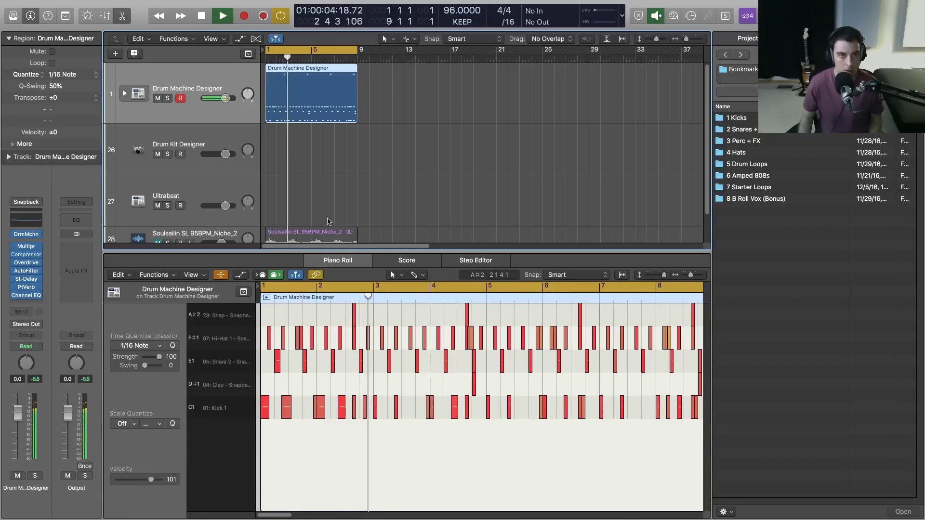
{"action": "key", "text": "space"}
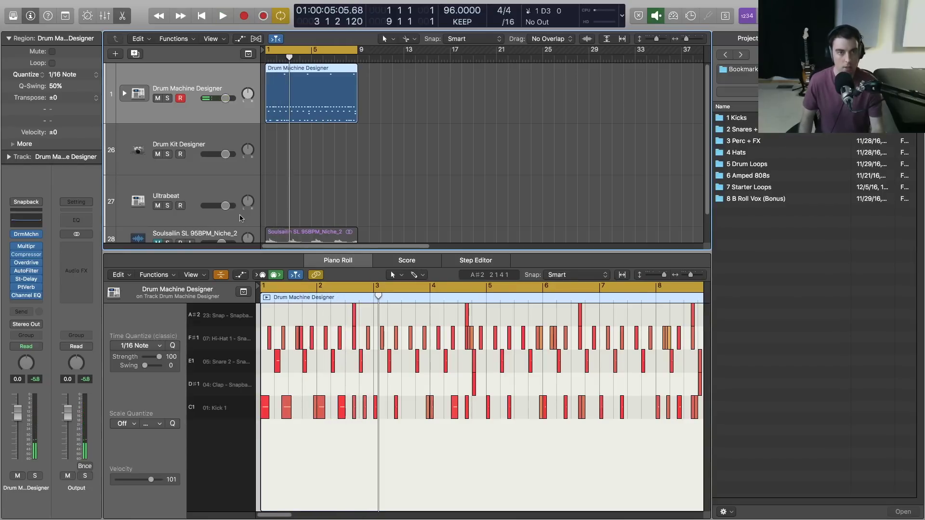
Step: Open the Drum Machine Designer instrument, select the Kick 1 pad, adjust its Envelope, and set its Sub to 0%
{"action": "left_click", "coordinate": [26, 235]}
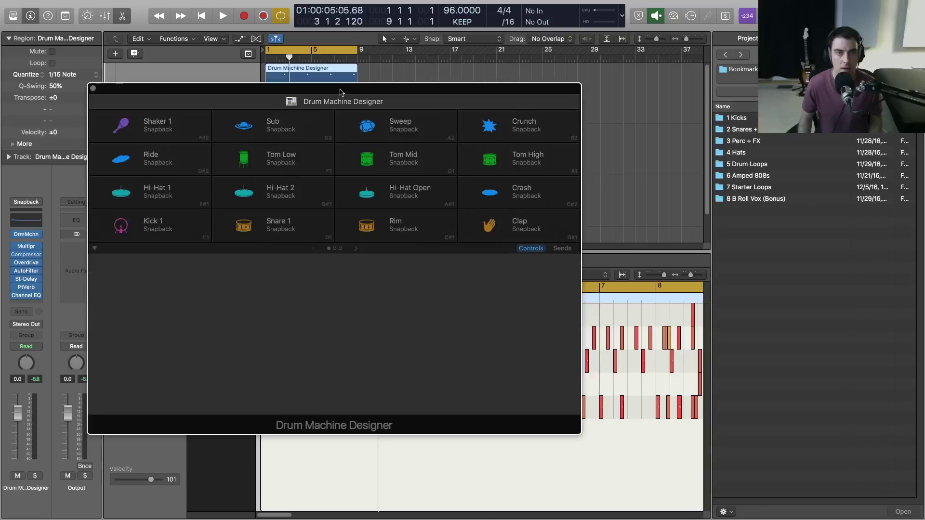
{"action": "left_click", "coordinate": [268, 233]}
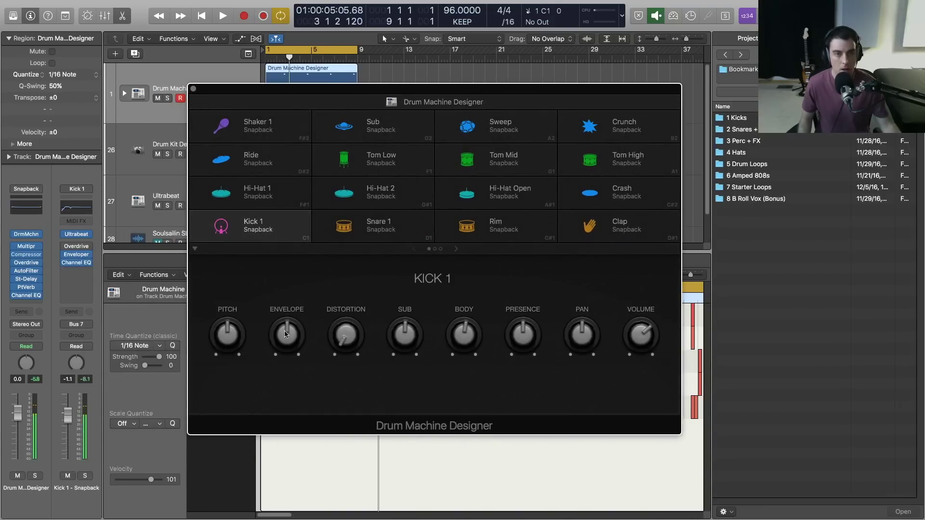
{"action": "left_click_drag", "start_coordinate": [285, 329], "coordinate": [284, 363]}
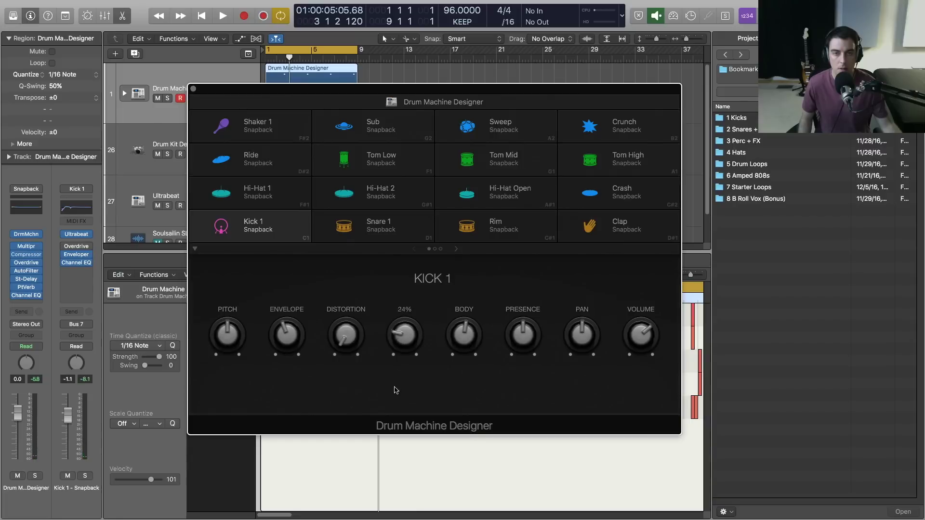
{"action": "left_click_drag", "start_coordinate": [396, 391], "coordinate": [396, 404]}
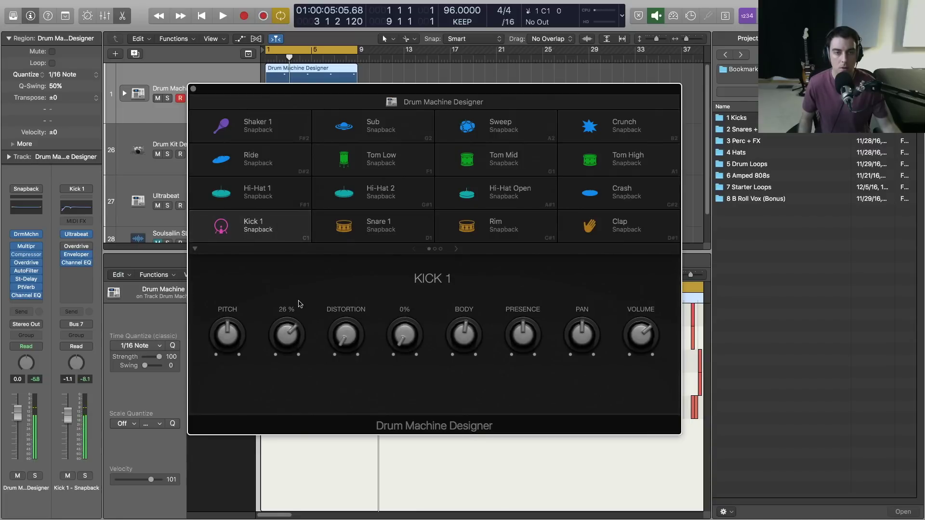
Step: Try out Kick 1's Distortion and Body, settle on 0% and +1.5 dB, and play the pattern
{"action": "left_click_drag", "start_coordinate": [342, 338], "coordinate": [349, 277]}
{"action": "left_click_drag", "start_coordinate": [466, 337], "coordinate": [467, 309]}
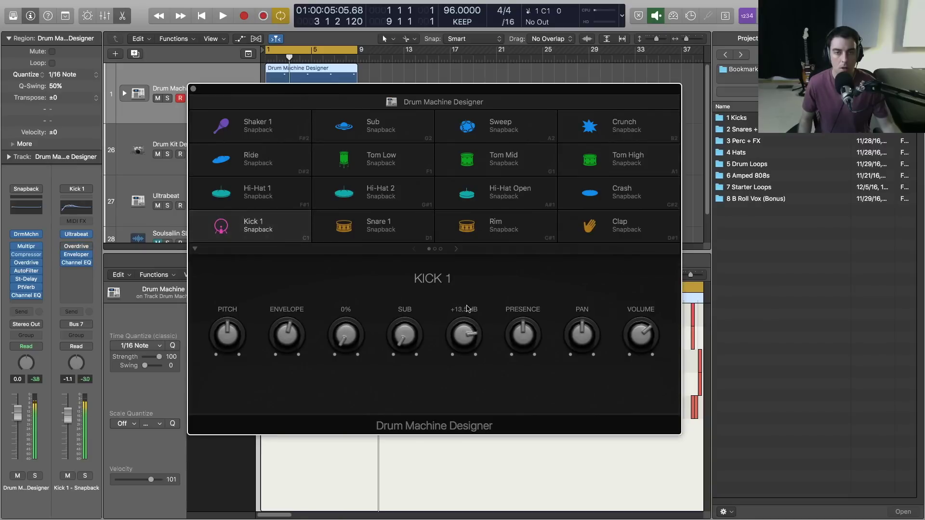
{"action": "left_click_drag", "start_coordinate": [461, 351], "coordinate": [462, 340]}
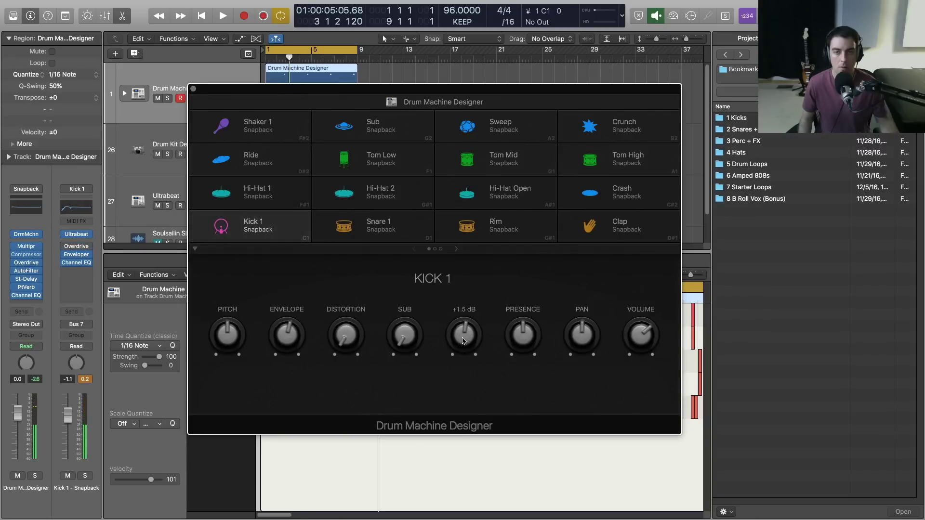
{"action": "key", "text": "space"}
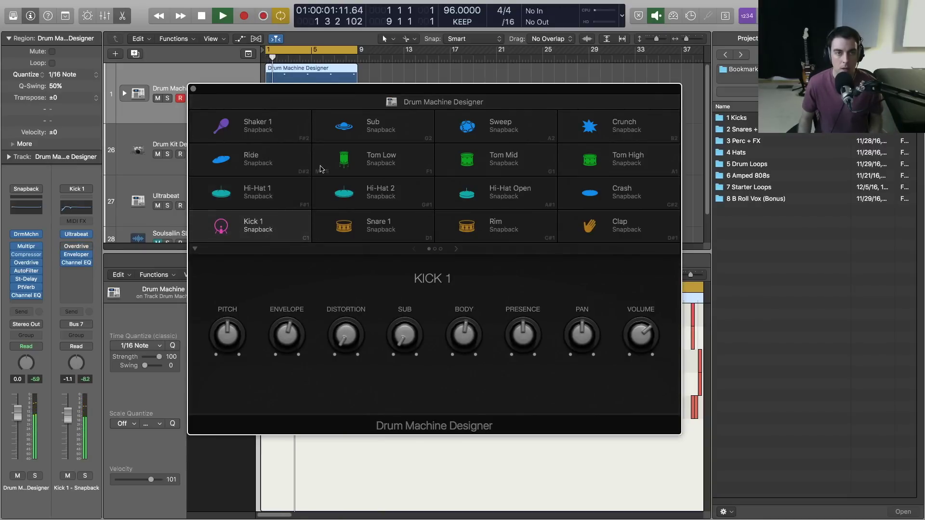
Step: Stop playback, check the Snare 1 and Rim pads, and select Snare 2 from the second page, setting its Pitch to D3
{"action": "left_click", "coordinate": [432, 229]}
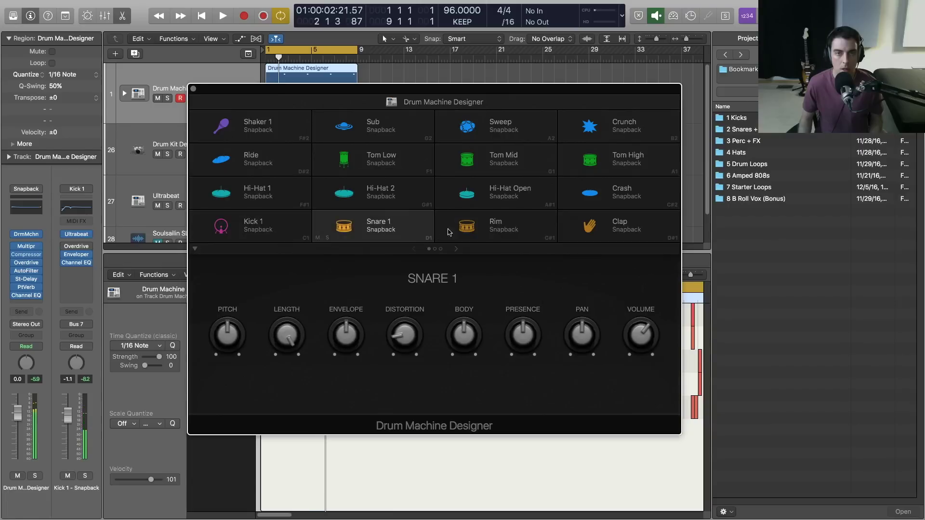
{"action": "left_click", "coordinate": [496, 232]}
{"action": "left_click", "coordinate": [599, 226]}
{"action": "left_click", "coordinate": [399, 223]}
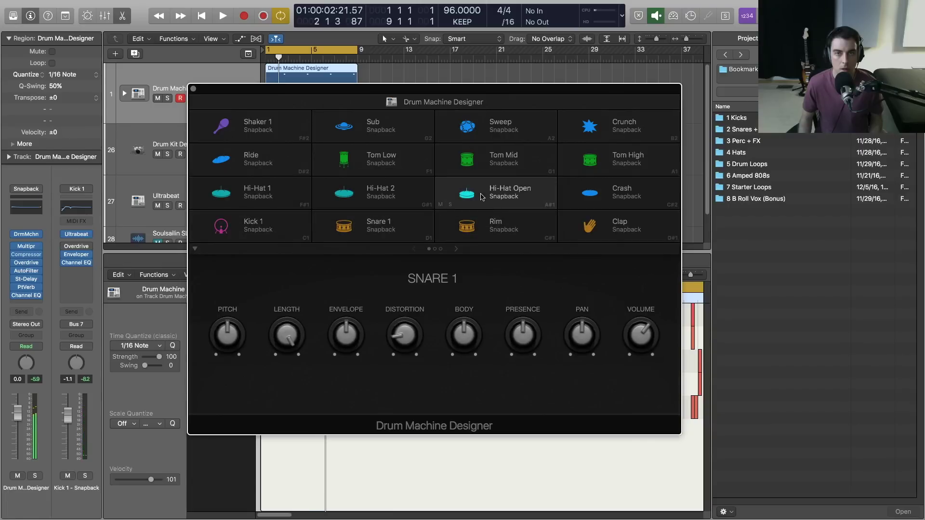
{"action": "left_click", "coordinate": [489, 232]}
{"action": "left_click", "coordinate": [435, 249]}
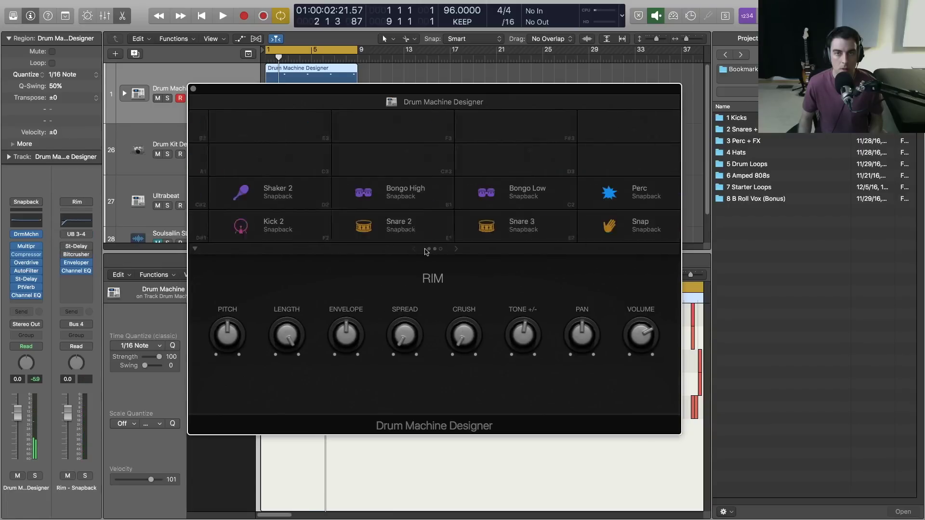
{"action": "left_click", "coordinate": [394, 227]}
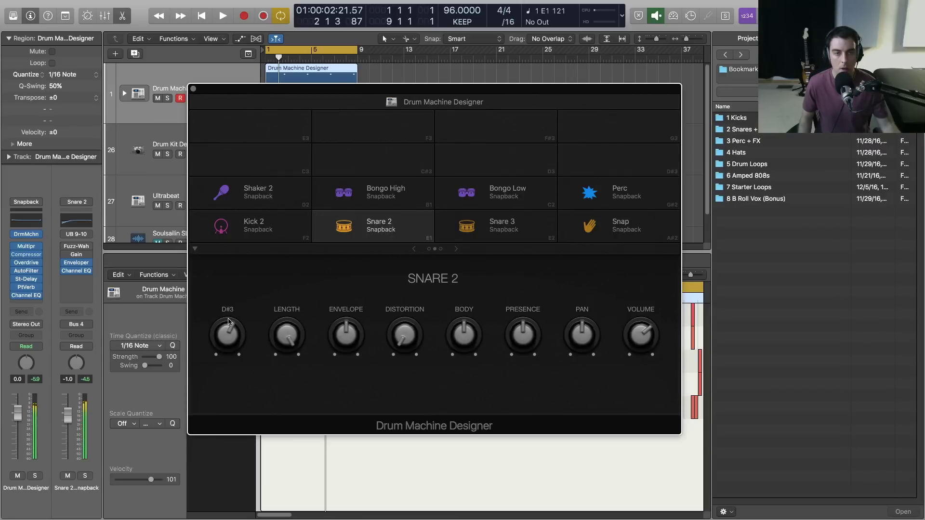
Step: Set Snare 2's Body to +6.5 dB and Presence to +4.5 dB during playback, close the instrument window and stop
{"action": "key", "text": "space"}
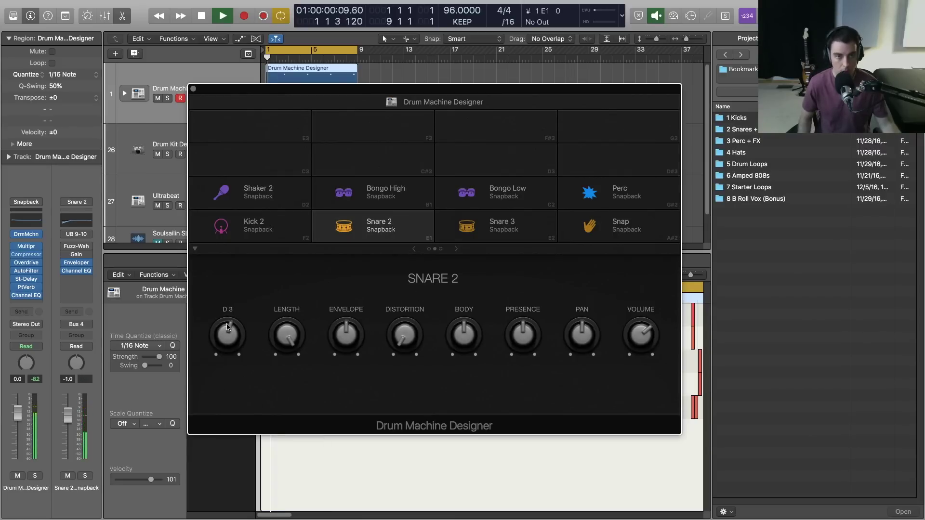
{"action": "left_click_drag", "start_coordinate": [464, 340], "coordinate": [462, 327]}
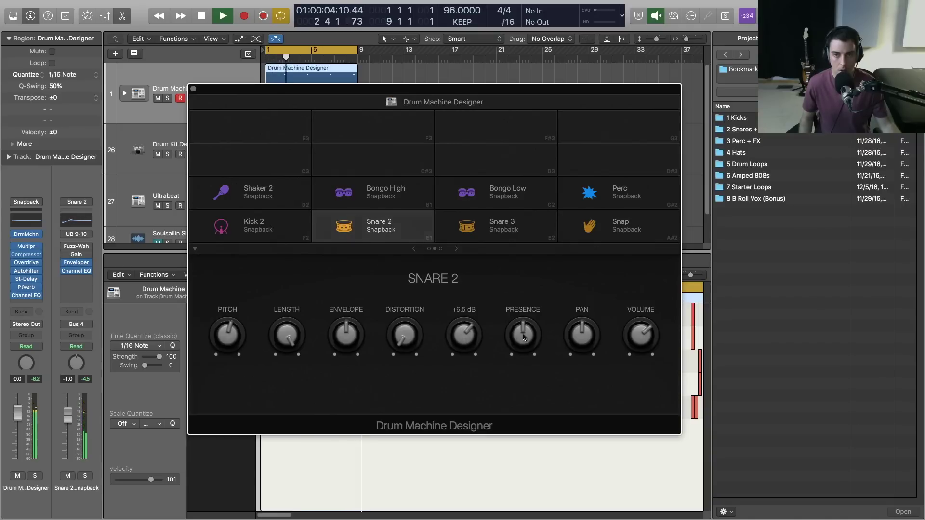
{"action": "left_click_drag", "start_coordinate": [523, 339], "coordinate": [525, 327]}
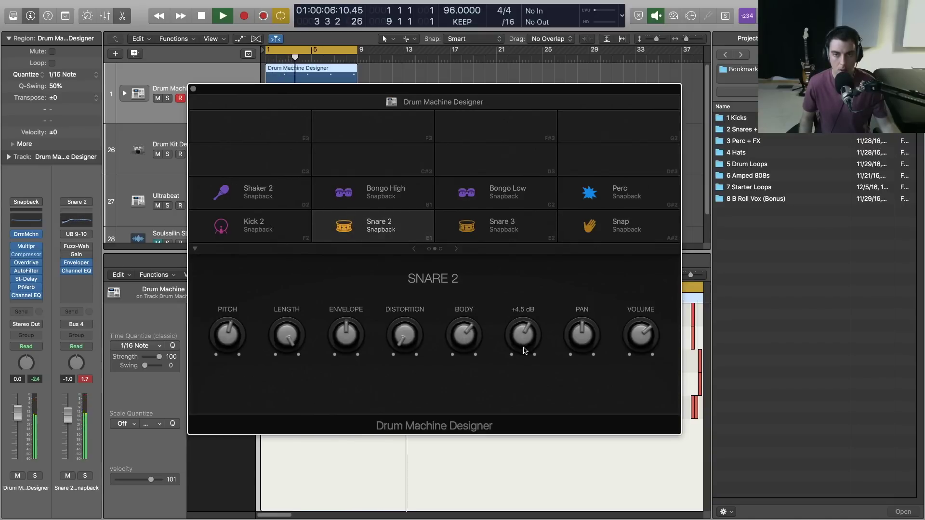
{"action": "scroll", "coordinate": [524, 343], "scroll_direction": "down", "scroll_amount": 1}
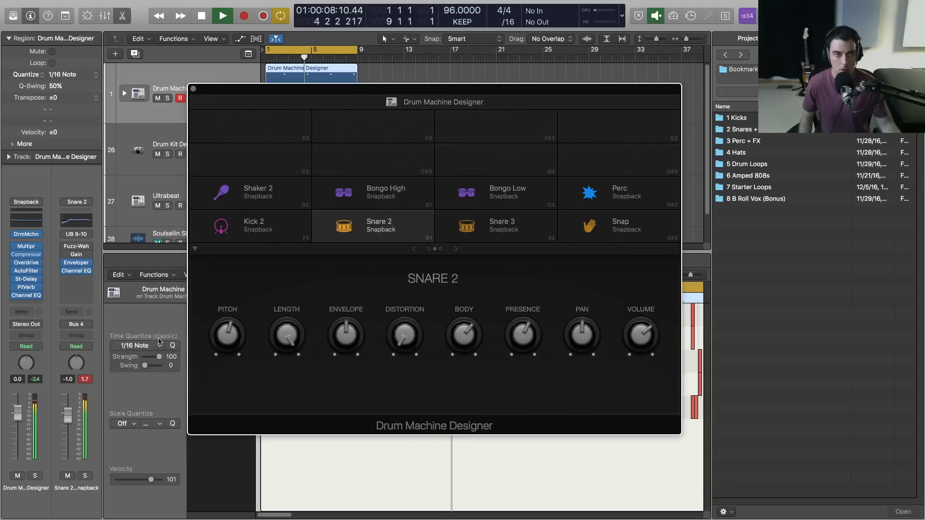
{"action": "left_click", "coordinate": [193, 89]}
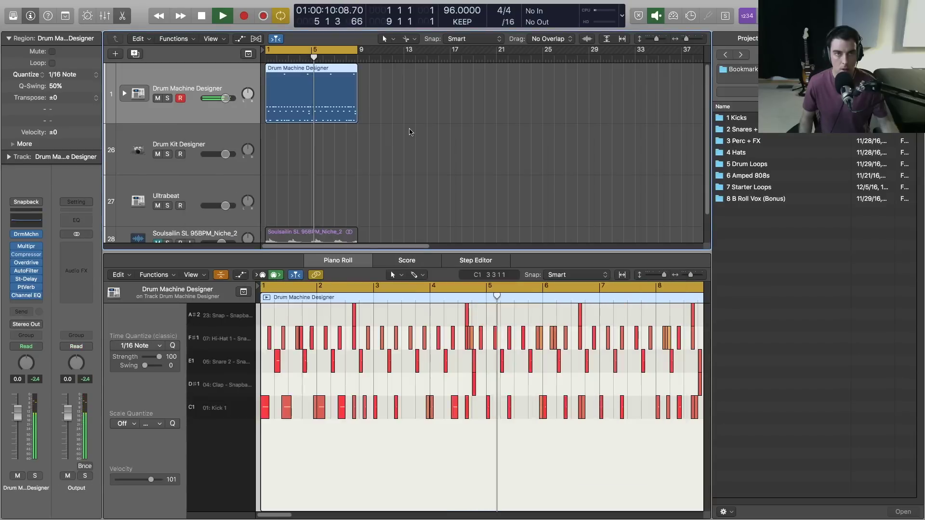
{"action": "left_click", "coordinate": [401, 131]}
{"action": "key", "text": "space"}
Step: Open the Drum Kit Designer instrument on its track, expand its extra controls, and set the channel volume to 2.6 dB
{"action": "left_click", "coordinate": [214, 140]}
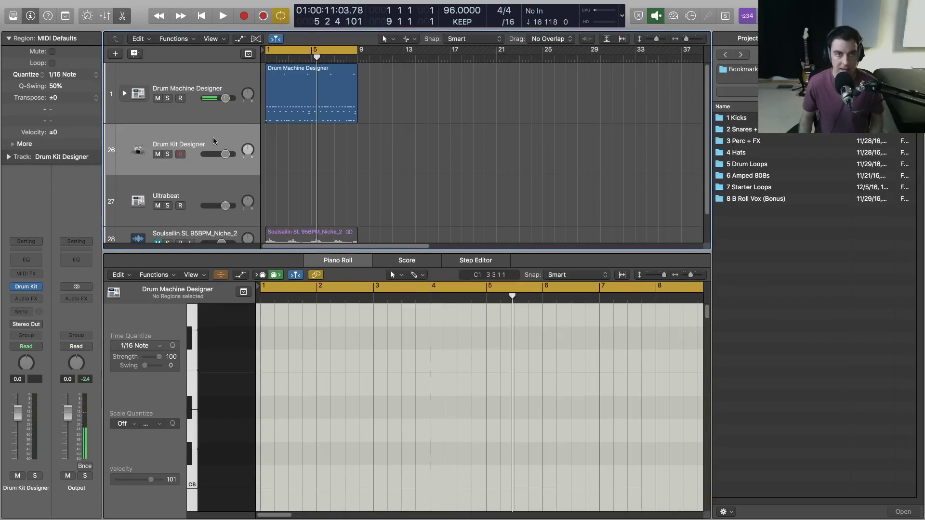
{"action": "left_click", "coordinate": [28, 290]}
{"action": "left_click_drag", "start_coordinate": [370, 94], "coordinate": [326, 104]}
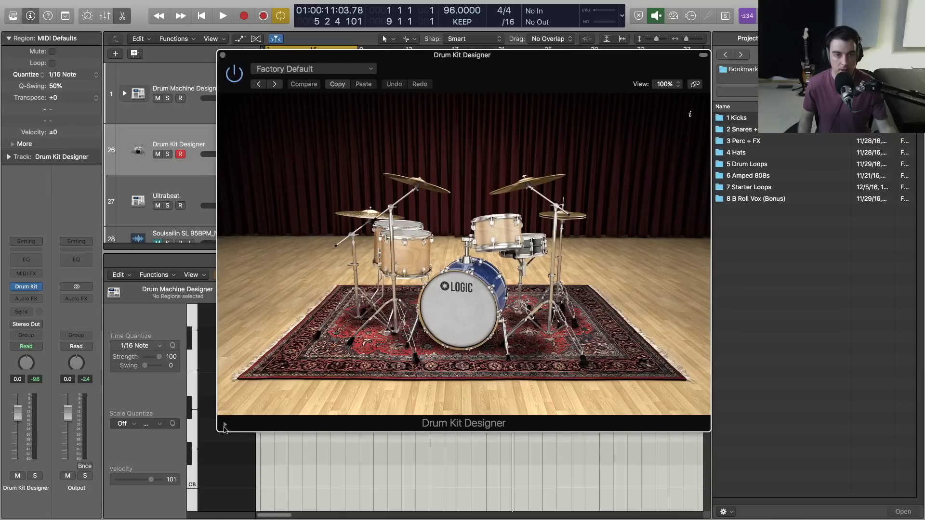
{"action": "left_click", "coordinate": [224, 426]}
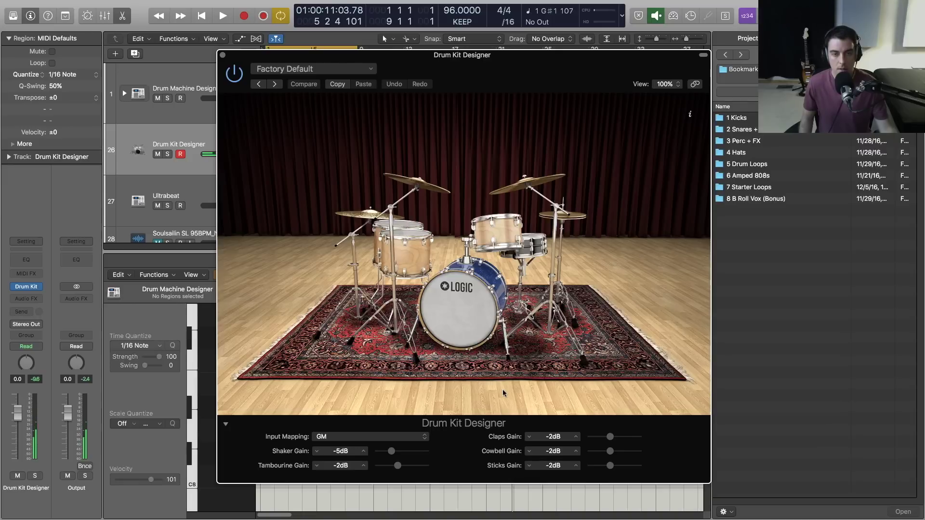
{"action": "left_click_drag", "start_coordinate": [15, 421], "coordinate": [15, 414]}
Step: Insert Logic's Compressor as an audio effect on the Drum Kit Designer channel
{"action": "left_click", "coordinate": [34, 301]}
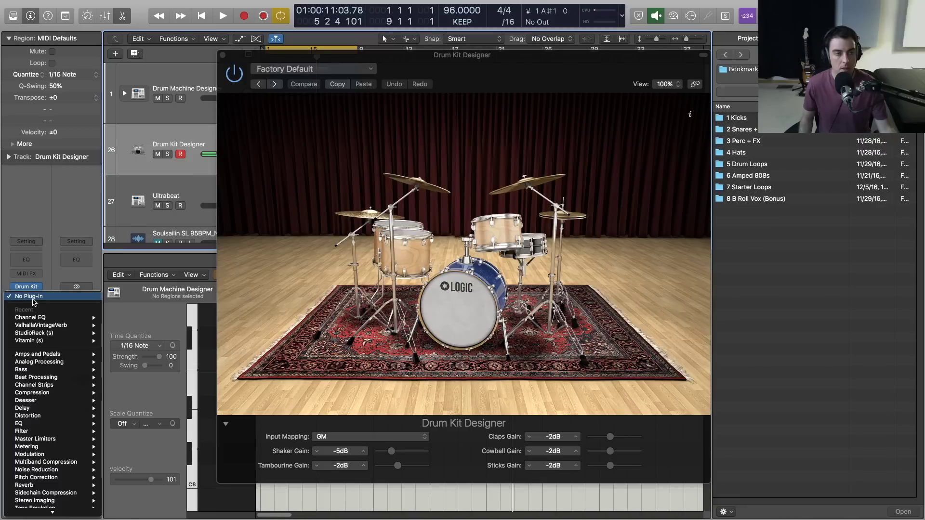
{"action": "scroll", "coordinate": [48, 357], "scroll_direction": "down", "scroll_amount": 2}
{"action": "mouse_move", "coordinate": [55, 360]}
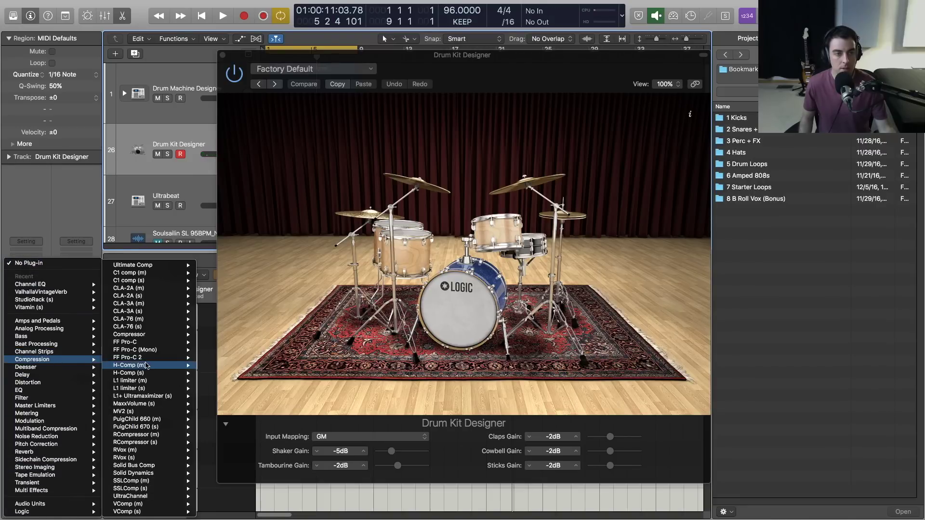
{"action": "mouse_move", "coordinate": [186, 335]}
{"action": "left_click", "coordinate": [215, 335]}
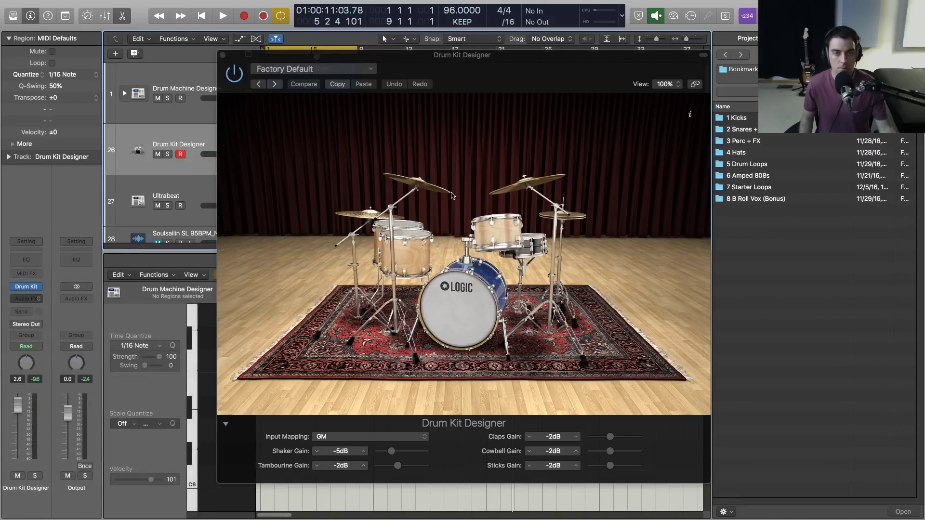
Step: Lower the Compressor's threshold to about -20 dB, raise its make-up gain, and close both plug-in windows
{"action": "left_click_drag", "start_coordinate": [313, 23], "coordinate": [491, 56]}
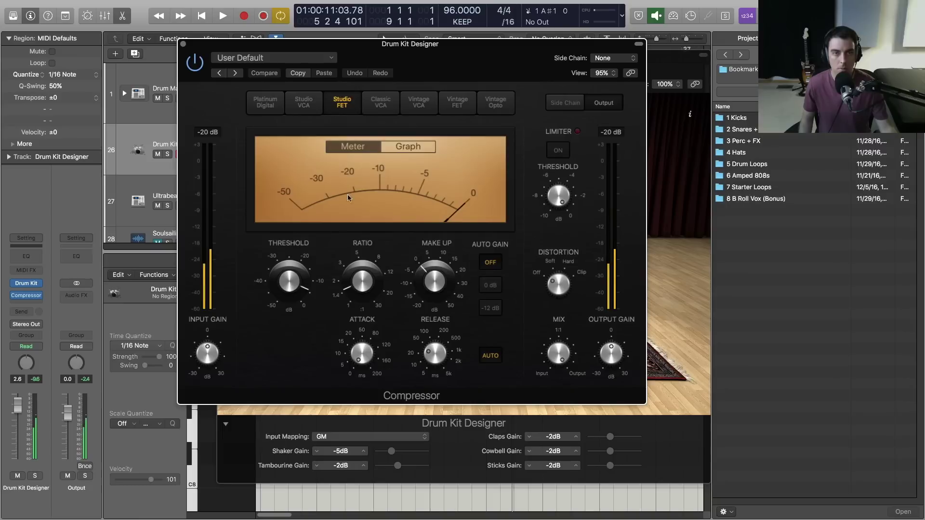
{"action": "left_click_drag", "start_coordinate": [287, 289], "coordinate": [287, 317]}
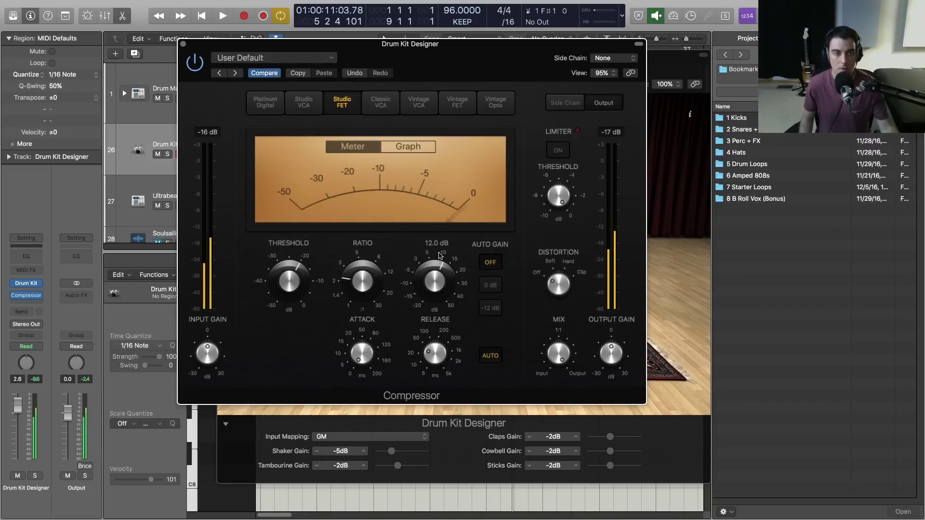
{"action": "left_click", "coordinate": [182, 44]}
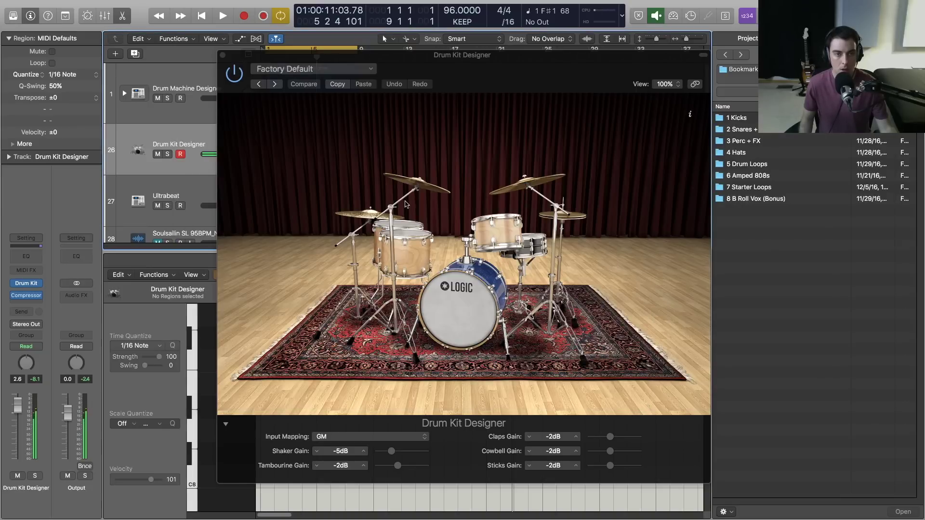
{"action": "left_click", "coordinate": [223, 56]}
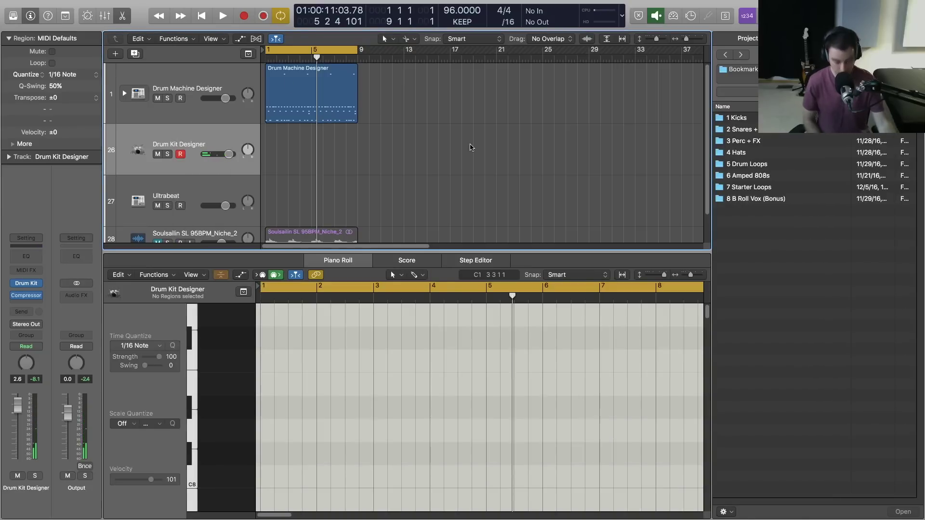
Step: Play a hi-hat part along with the looping pattern while setting the Drum Kit Designer channel volume to -0.3 dB
{"action": "key", "text": "space"}
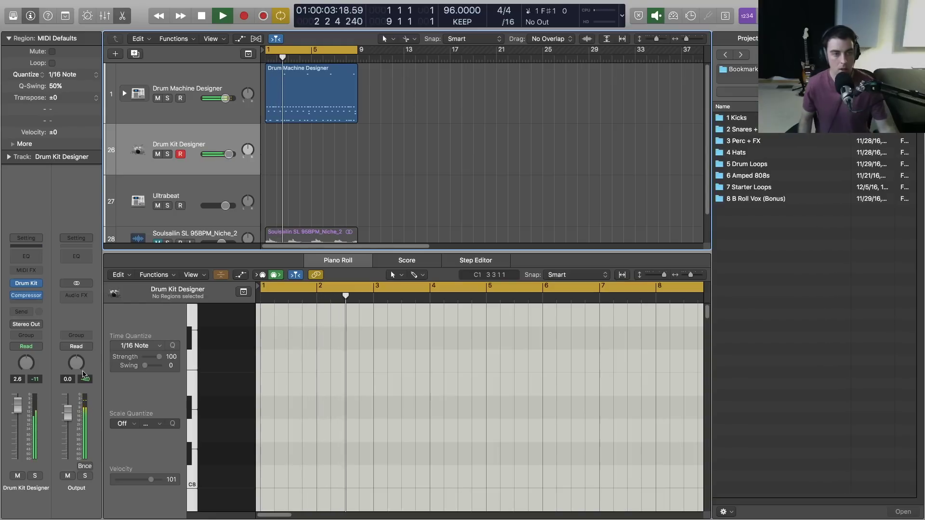
{"action": "left_click_drag", "start_coordinate": [18, 417], "coordinate": [17, 420]}
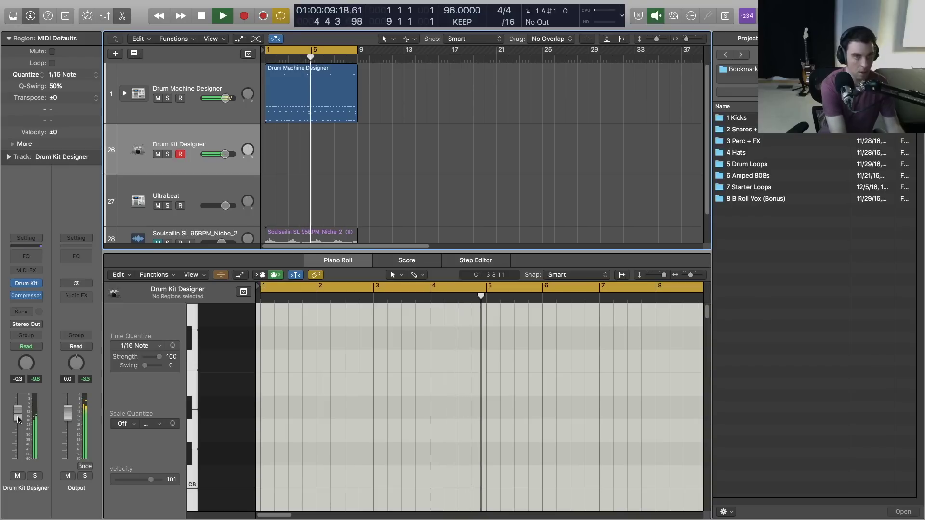
{"action": "key", "text": "space"}
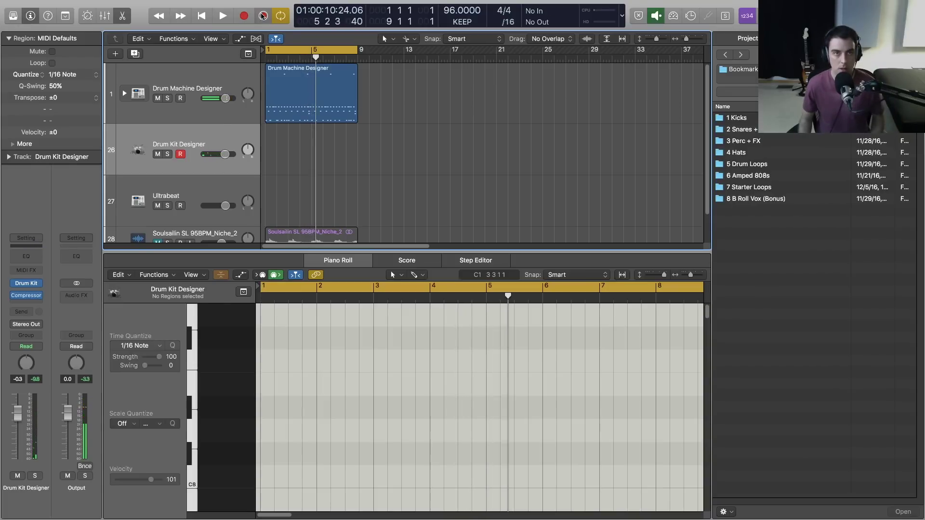
Step: Capture the hi-hat performance just played as a region and trim it to its middle two bars, starting at bar 1
{"action": "left_click", "coordinate": [263, 15]}
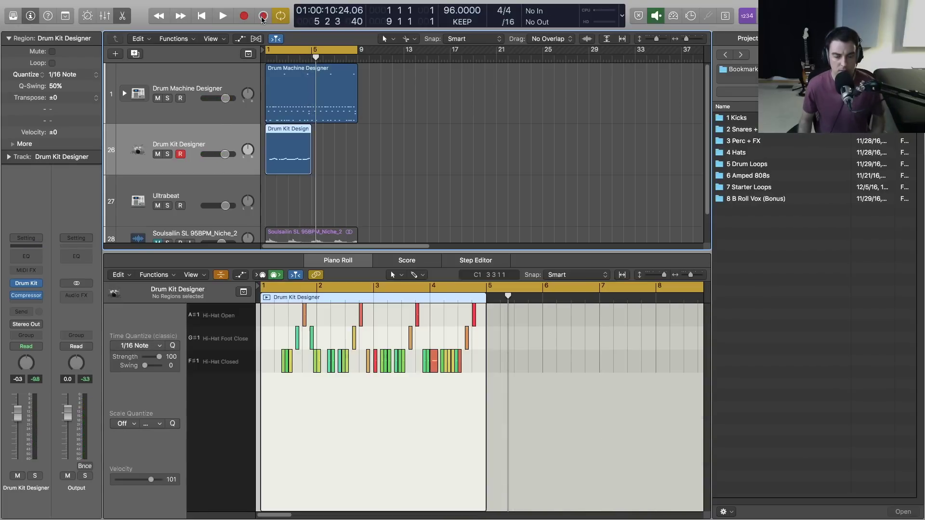
{"action": "left_click", "coordinate": [276, 39]}
{"action": "left_click", "coordinate": [280, 161]}
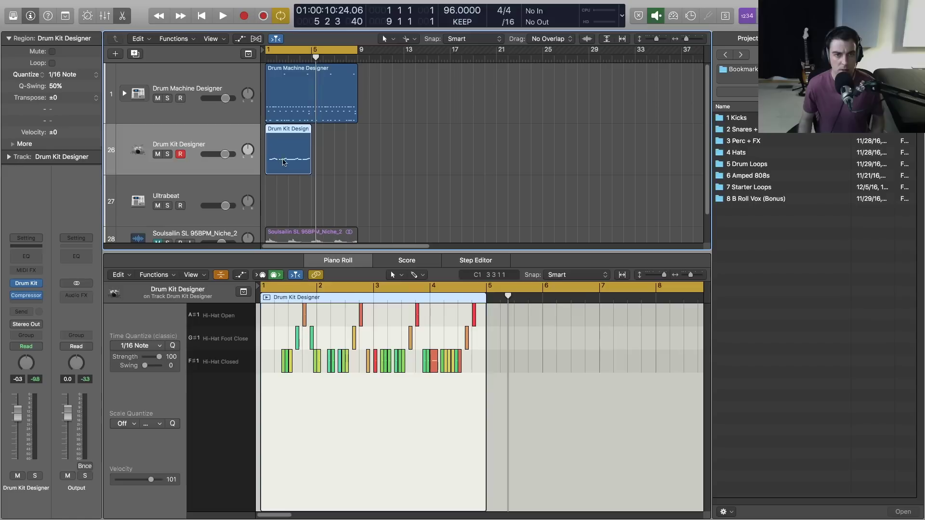
{"action": "left_click_drag", "start_coordinate": [267, 171], "coordinate": [289, 173]}
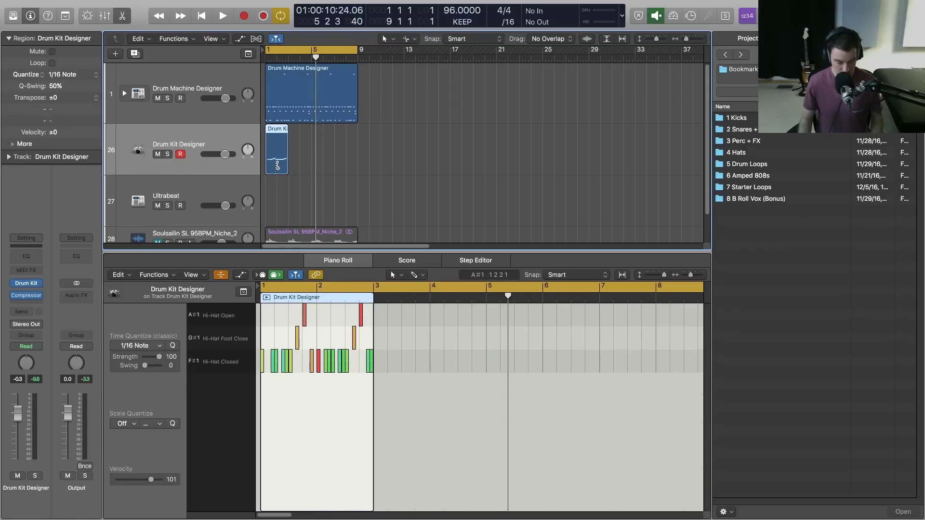
Step: Repeat the two-bar hi-hat region three times to fill the eight-bar cycle
{"action": "key", "text": "super+r"}
{"action": "key", "text": "super+r"}
{"action": "key", "text": "super+r"}
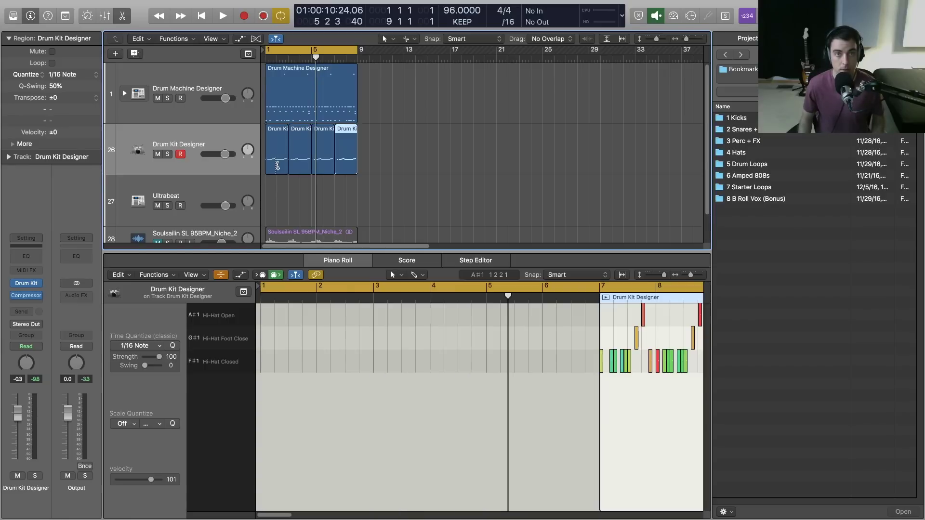
Step: Join the four hi-hat regions into one eight-bar region and play the pattern from bar 1
{"action": "key", "text": "super+a"}
{"action": "key", "text": "super+j"}
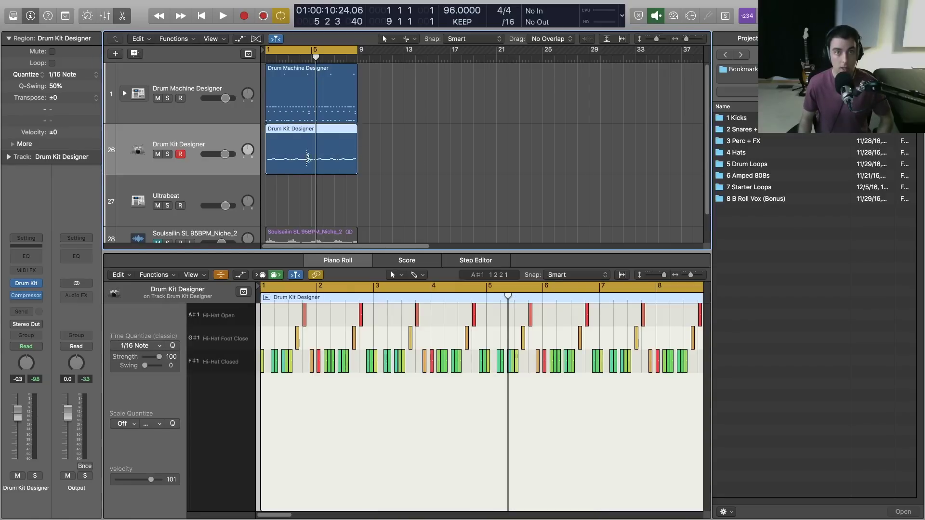
{"action": "left_click", "coordinate": [399, 161]}
{"action": "key", "text": "Return"}
{"action": "key", "text": "space"}
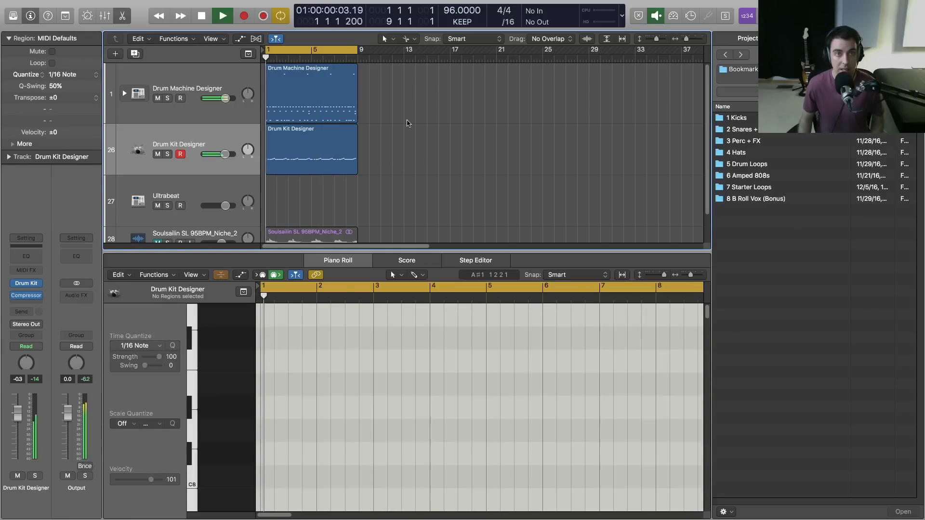
Step: Raise the Drum Machine Designer channel volume to about 2.5 dB while the pattern plays, and stop playback
{"action": "left_click", "coordinate": [332, 167]}
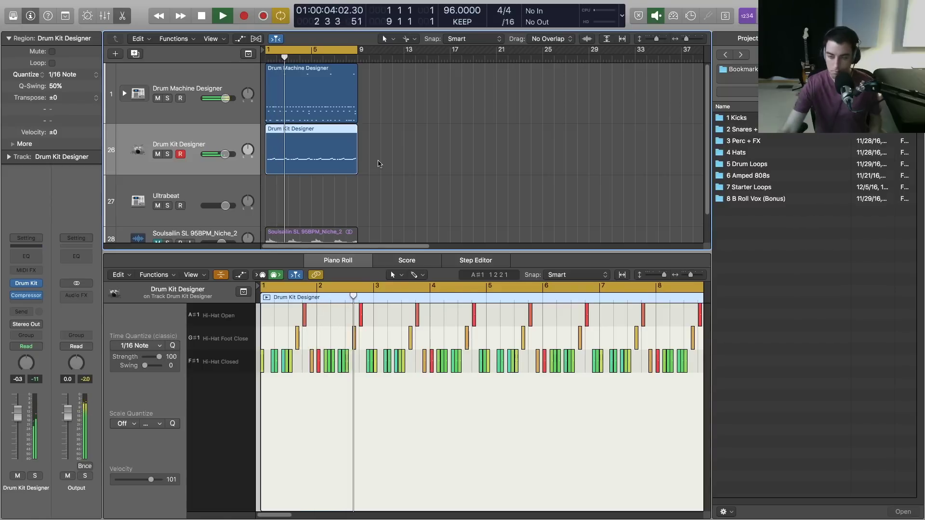
{"action": "key", "text": "Up"}
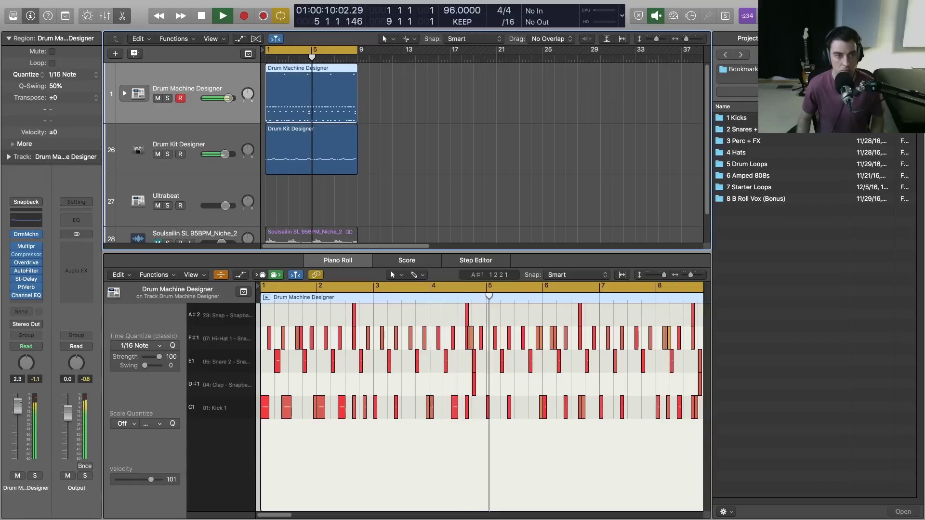
{"action": "left_click", "coordinate": [385, 150]}
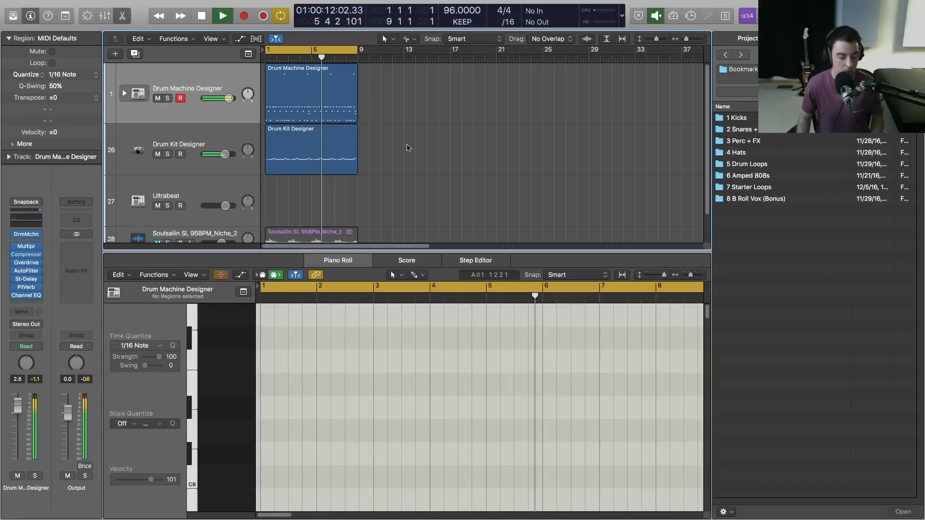
{"action": "key", "text": "space"}
Step: Open the Drum Kit Designer instrument on its track and swap the snare to SoCal 3
{"action": "left_click", "coordinate": [226, 144]}
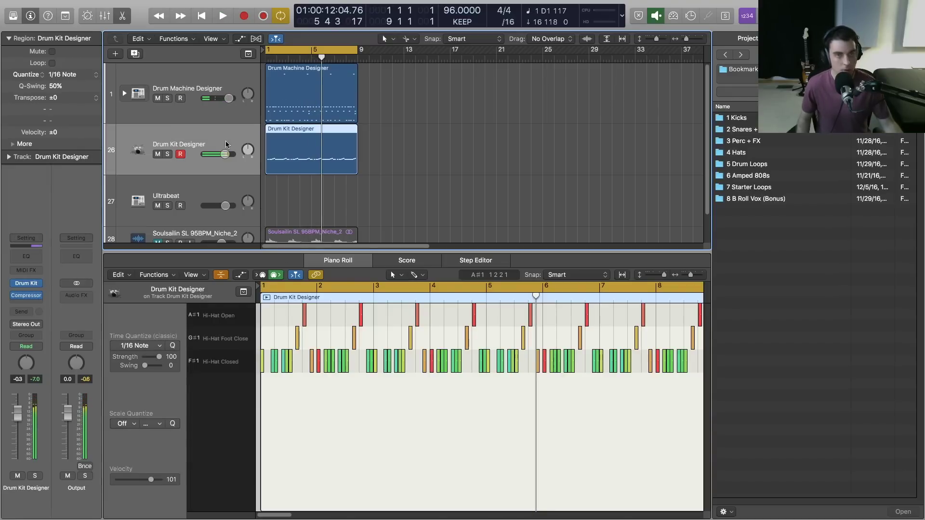
{"action": "left_click", "coordinate": [28, 285]}
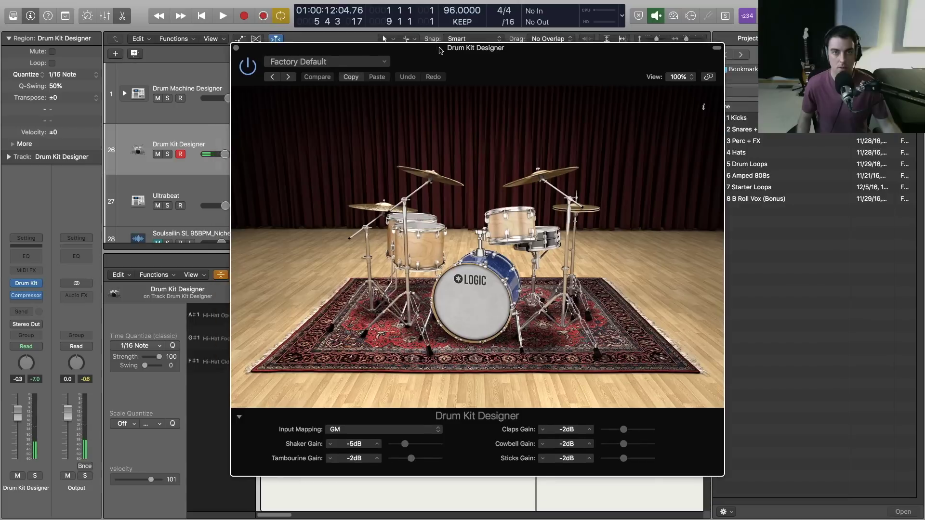
{"action": "left_click", "coordinate": [574, 235]}
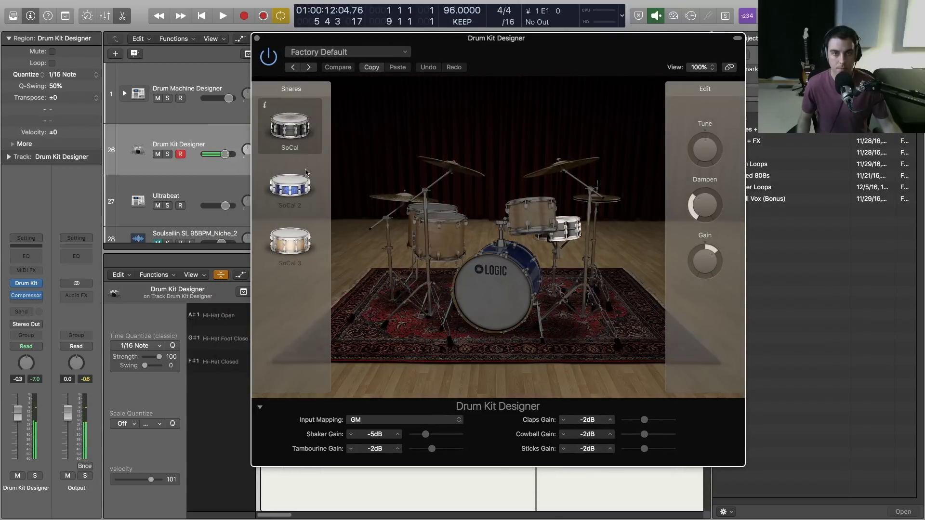
{"action": "left_click", "coordinate": [290, 187]}
{"action": "left_click", "coordinate": [290, 244]}
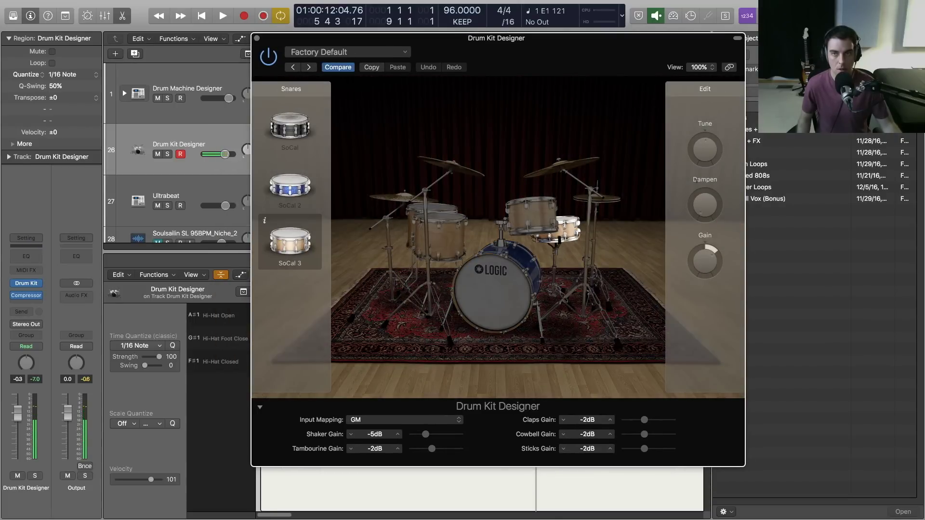
Step: Lower the SoCal 3 snare's gain and tune it up to about +101 cent
{"action": "mouse_move", "coordinate": [708, 210]}
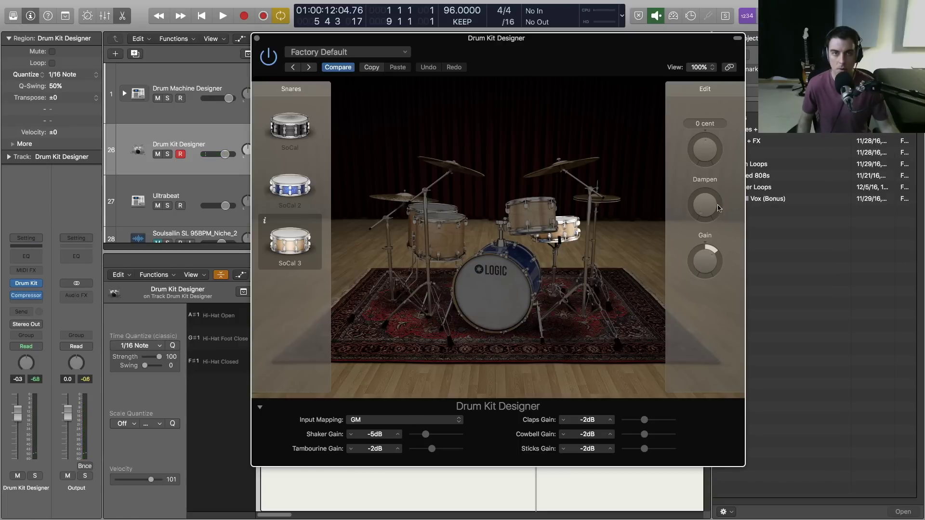
{"action": "left_click_drag", "start_coordinate": [709, 268], "coordinate": [707, 281]}
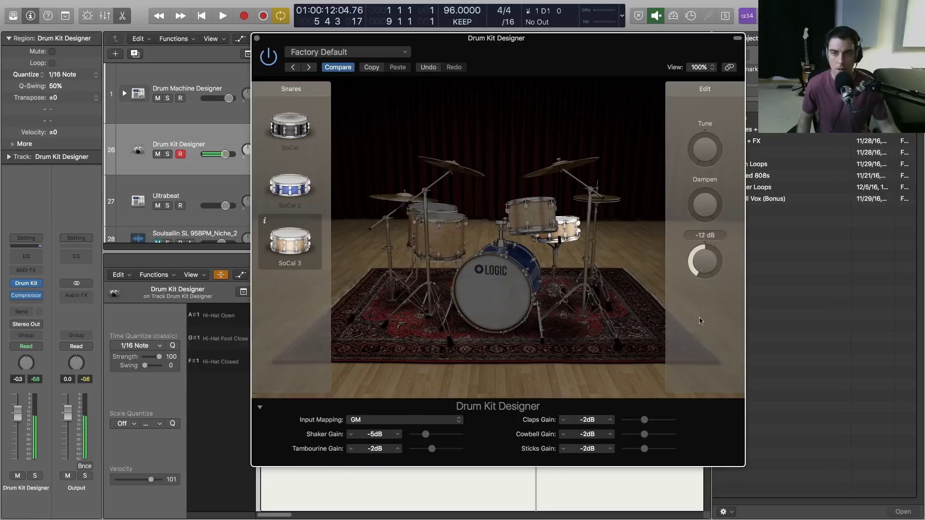
{"action": "left_click_drag", "start_coordinate": [705, 204], "coordinate": [708, 138]}
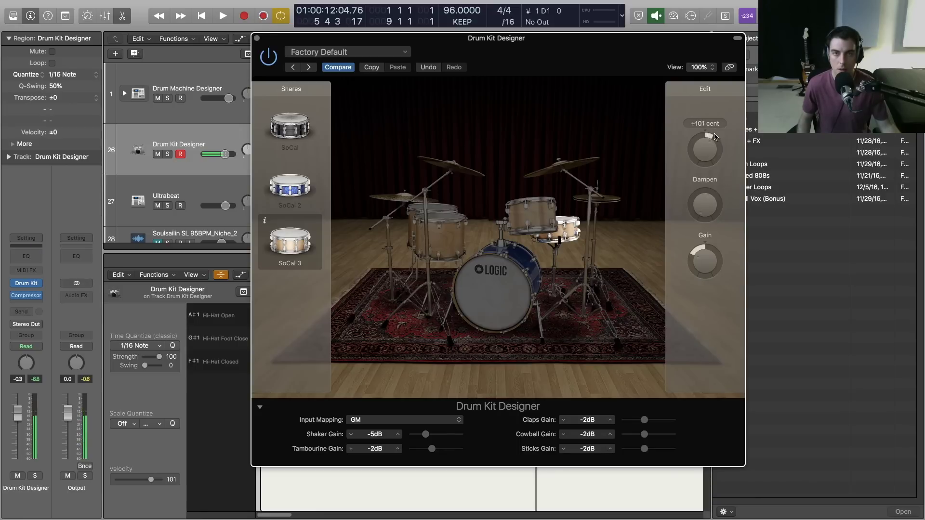
Step: Try the SoCal 2 snare with its gain at -12 dB, close the instrument window, and play the pattern
{"action": "left_click", "coordinate": [295, 183]}
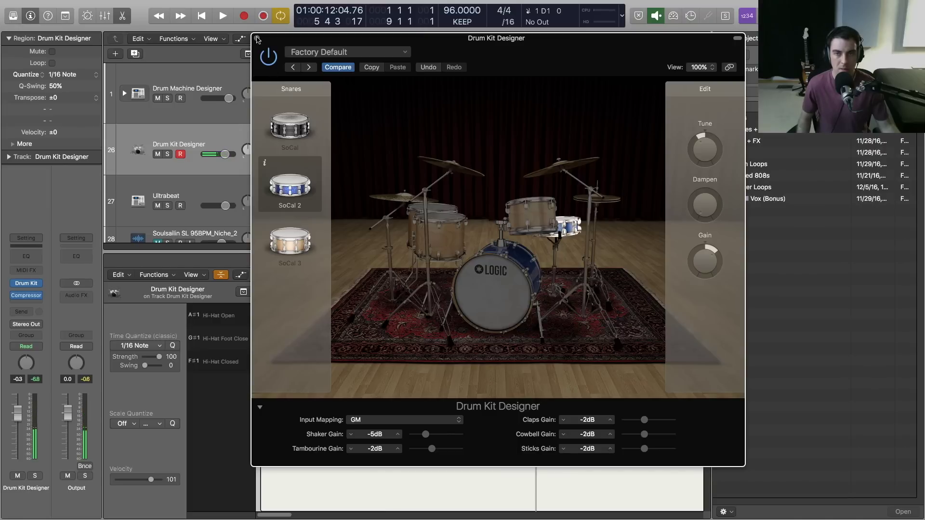
{"action": "left_click_drag", "start_coordinate": [704, 268], "coordinate": [703, 288]}
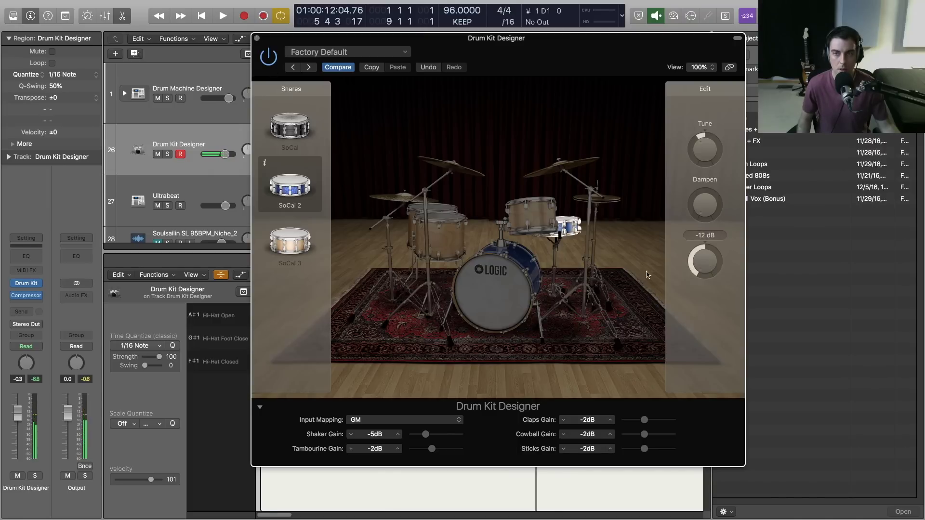
{"action": "left_click", "coordinate": [257, 38]}
{"action": "left_click", "coordinate": [502, 170]}
{"action": "key", "text": "space"}
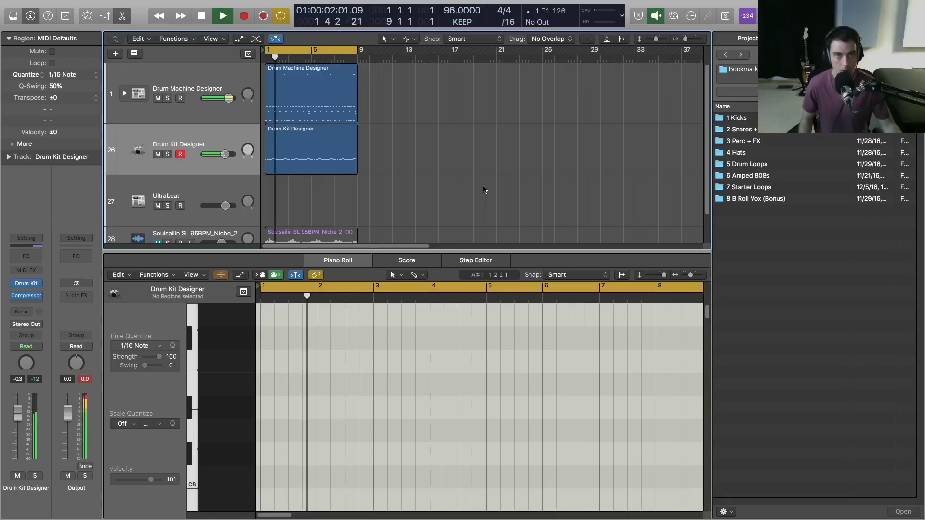
Step: Reopen the snare settings during playback, choose SoCal 3, increase its dampening, set gain to -7 dB with near-neutral tuning, and close the window
{"action": "left_click", "coordinate": [30, 285]}
{"action": "left_click", "coordinate": [569, 230]}
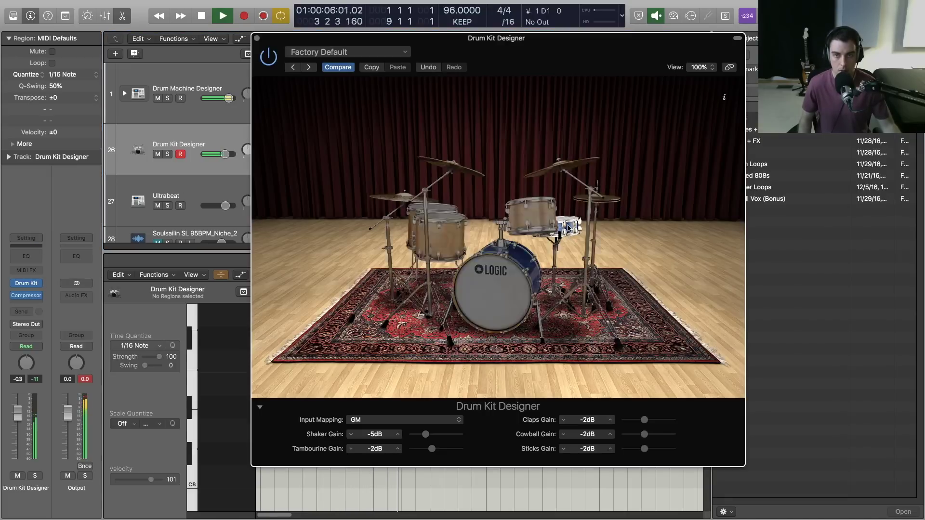
{"action": "mouse_move", "coordinate": [703, 249]}
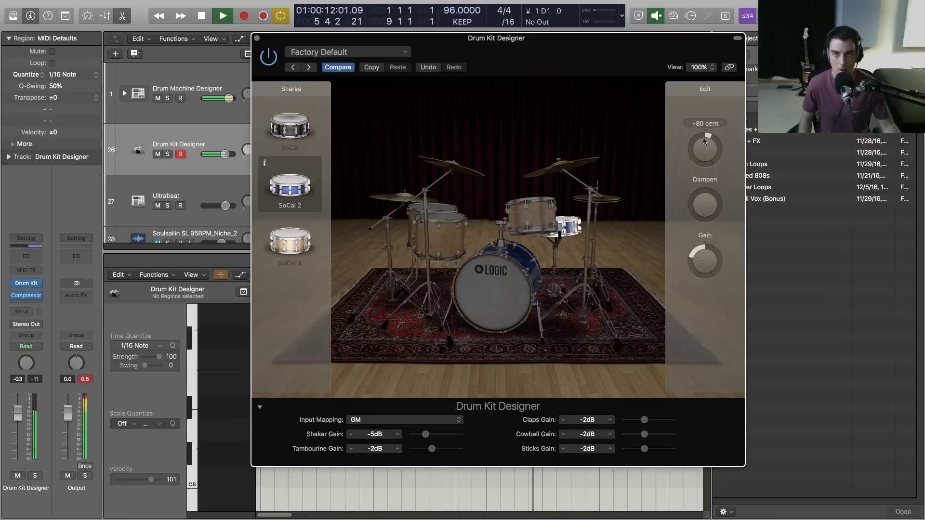
{"action": "left_click", "coordinate": [305, 245]}
{"action": "mouse_move", "coordinate": [705, 207]}
{"action": "left_mouse_down"}
{"action": "mouse_move", "coordinate": [708, 146]}
{"action": "mouse_move", "coordinate": [705, 193]}
{"action": "left_mouse_up"}
{"action": "left_click_drag", "start_coordinate": [701, 257], "coordinate": [697, 278]}
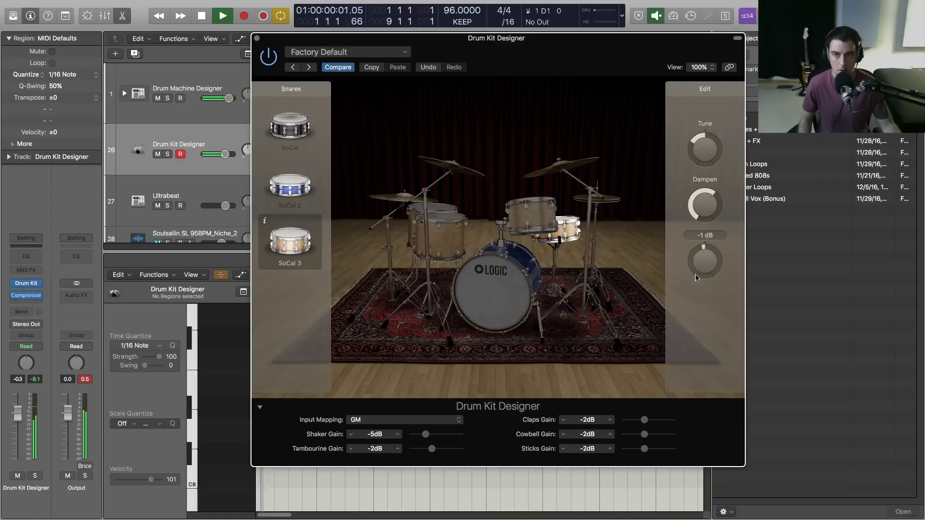
{"action": "mouse_move", "coordinate": [708, 148]}
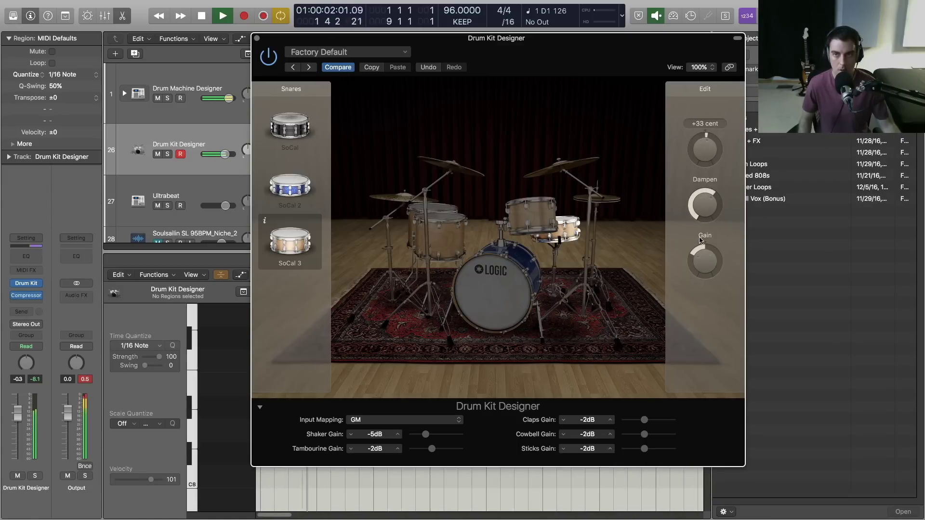
{"action": "mouse_move", "coordinate": [704, 265]}
{"action": "left_click_drag", "start_coordinate": [705, 152], "coordinate": [704, 154]}
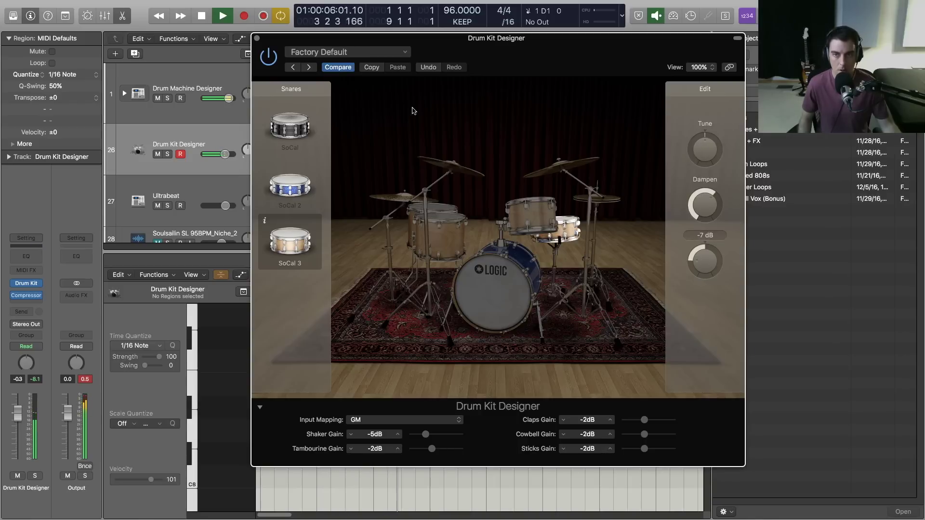
{"action": "left_click", "coordinate": [257, 38]}
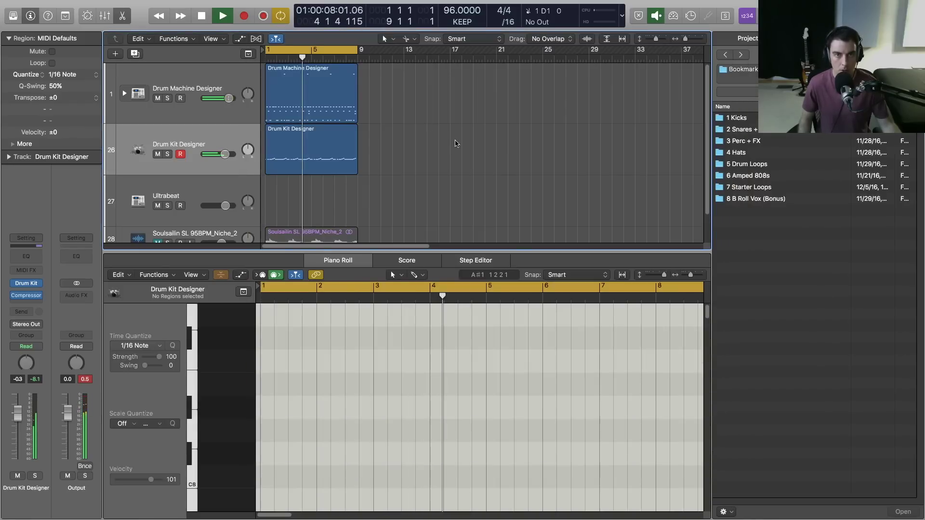
Step: Record a Snare Center part into the Drum Kit Designer region over the eight-bar cycle, and stop the recording
{"action": "key", "text": "space"}
{"action": "left_click", "coordinate": [315, 139]}
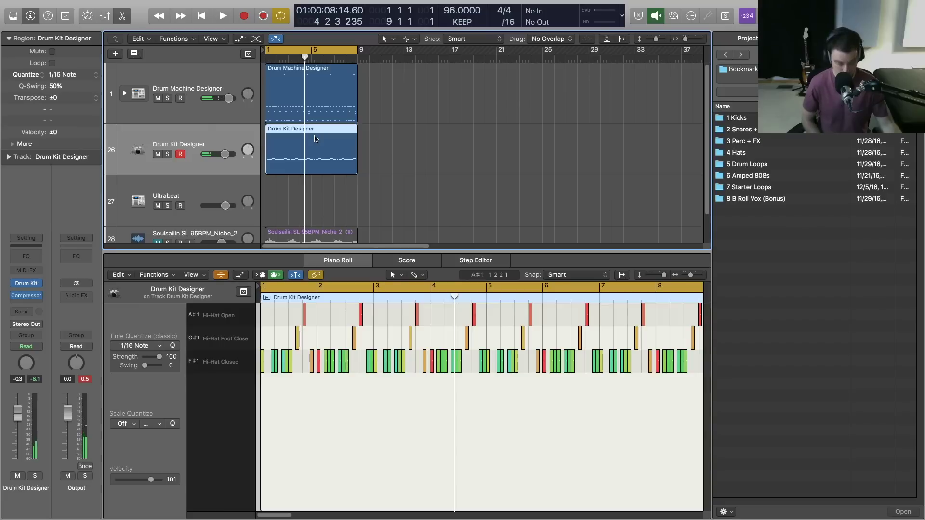
{"action": "key", "text": "r"}
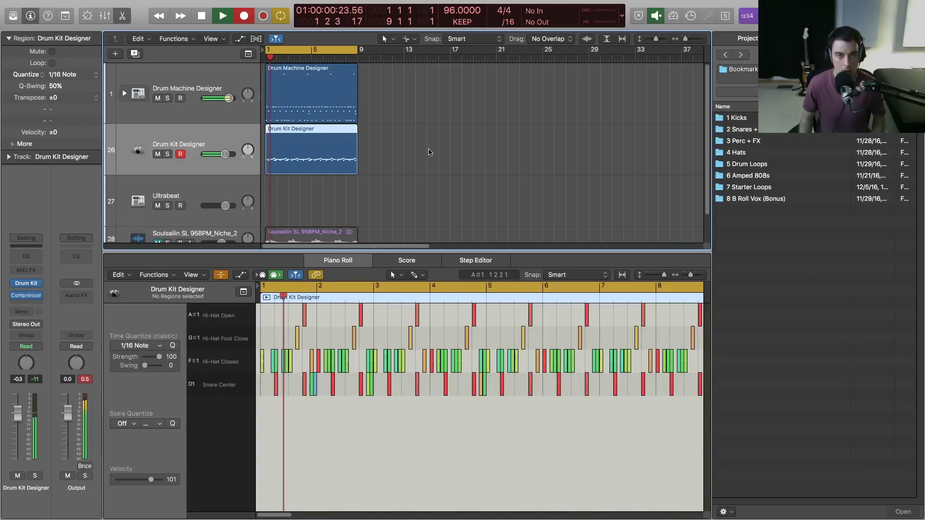
{"action": "left_click", "coordinate": [429, 152]}
{"action": "left_click", "coordinate": [325, 146]}
{"action": "key", "text": "space"}
{"action": "left_click", "coordinate": [408, 157]}
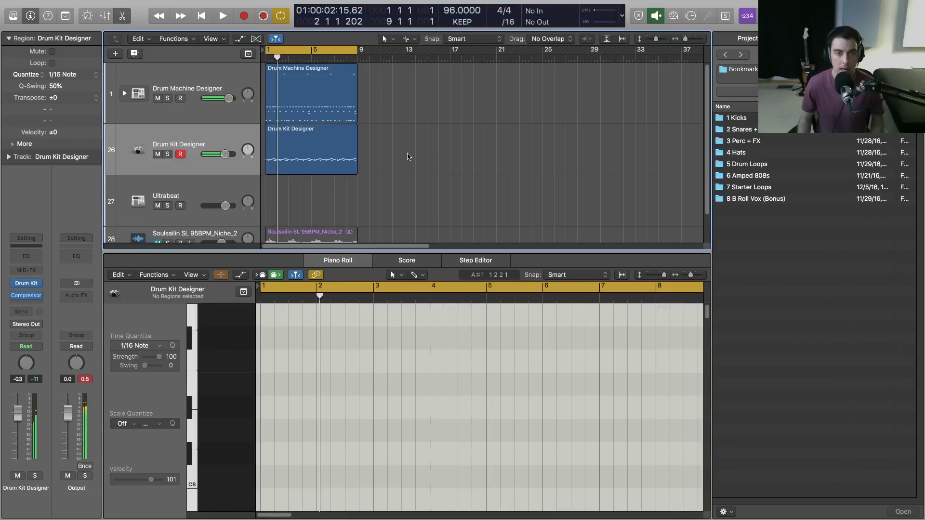
Step: Delete the quiet Snare Center notes just before bar 2 in the Drum Kit Designer region
{"action": "left_click", "coordinate": [306, 164]}
{"action": "left_click", "coordinate": [313, 363]}
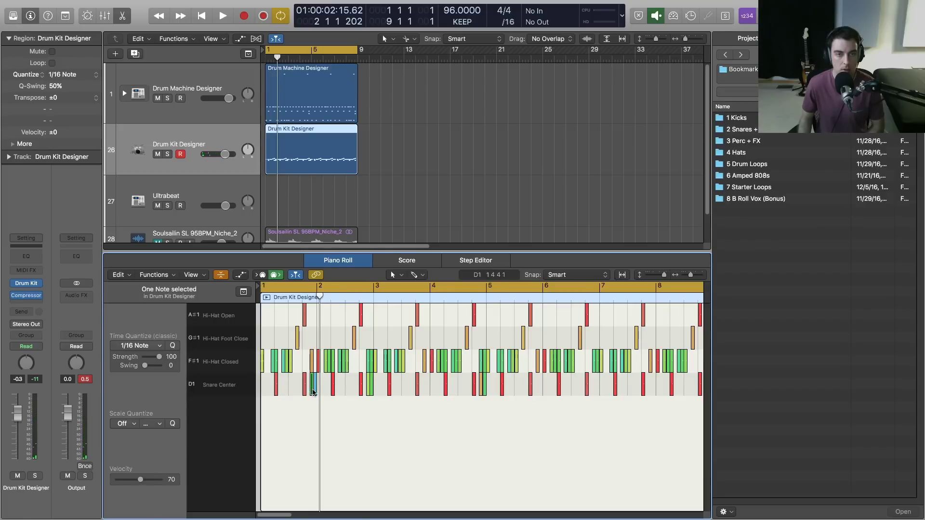
{"action": "left_click_drag", "start_coordinate": [313, 391], "coordinate": [318, 391]}
{"action": "left_click", "coordinate": [398, 191]}
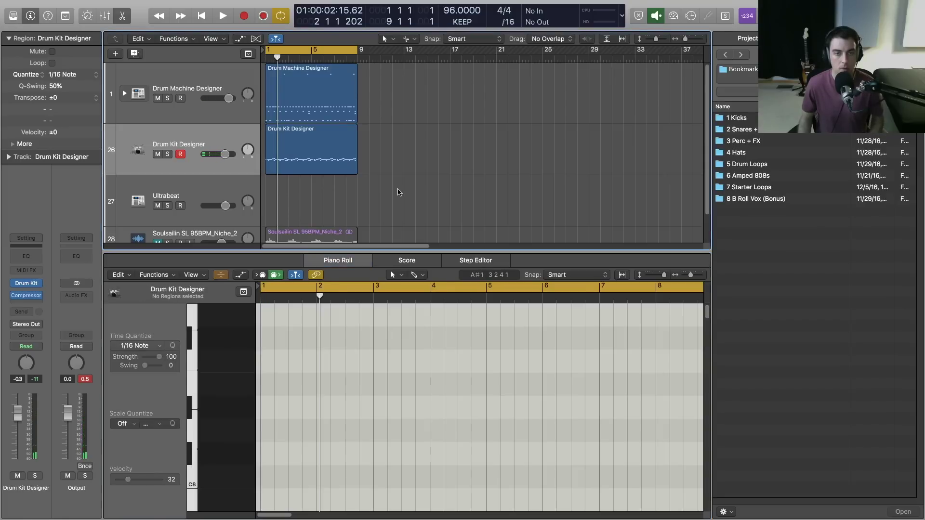
Step: Try ASR10 - 1/16 quantization on the Drum Kit Designer region, change it to an MPC 3K 16 groove, and listen
{"action": "left_click", "coordinate": [322, 141]}
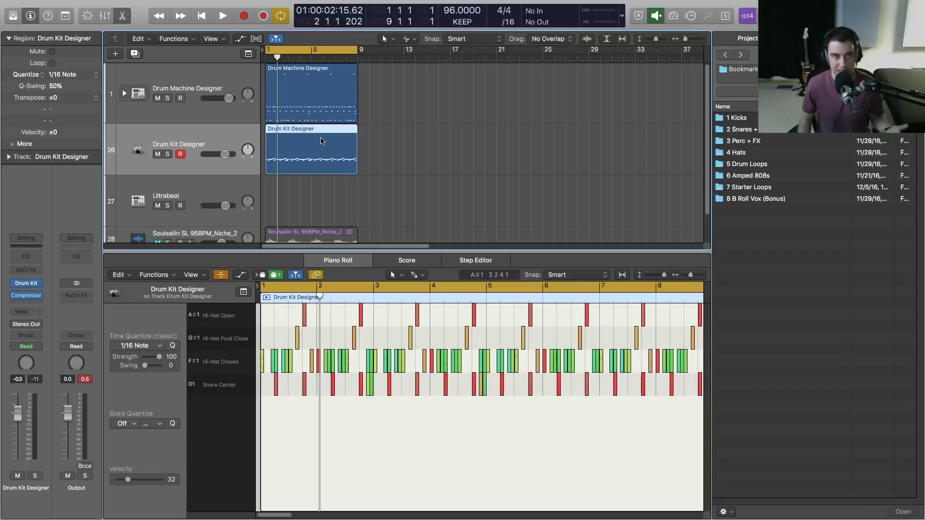
{"action": "left_click", "coordinate": [71, 75]}
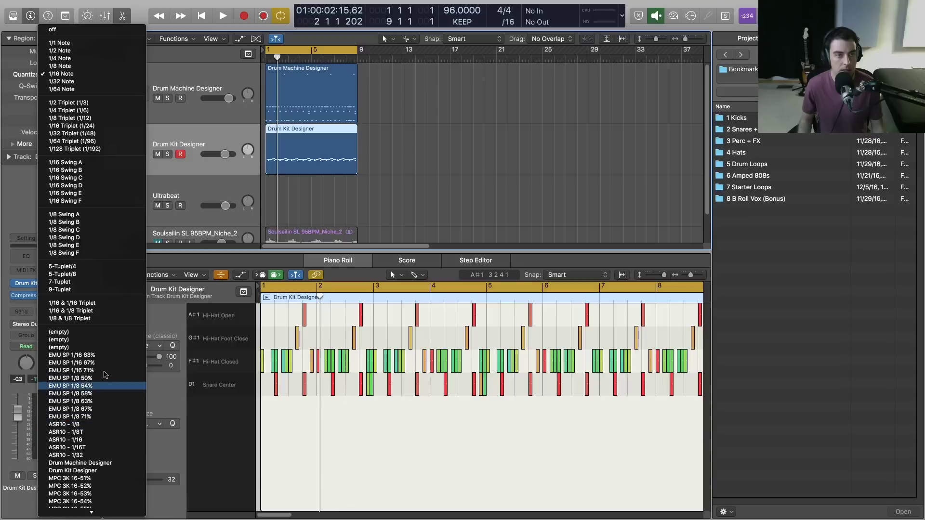
{"action": "scroll", "coordinate": [107, 381], "scroll_direction": "down", "scroll_amount": 3}
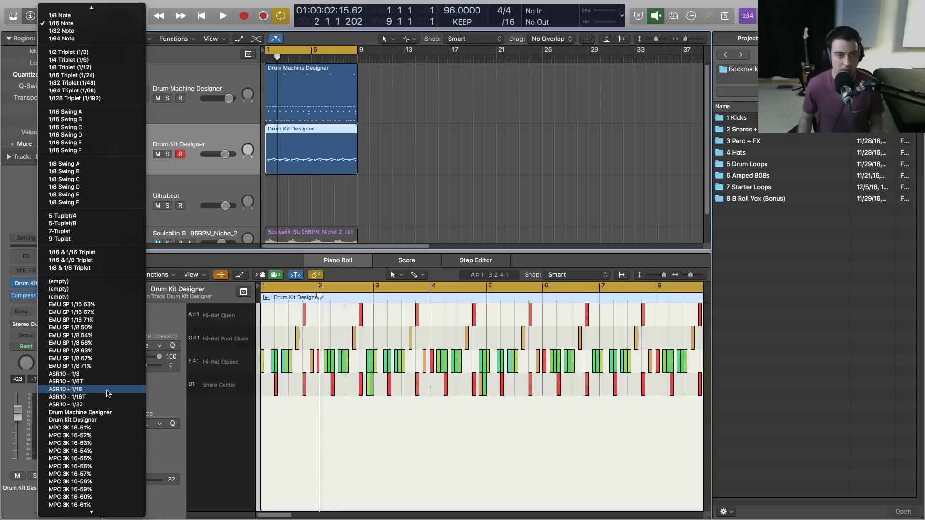
{"action": "left_click", "coordinate": [107, 390]}
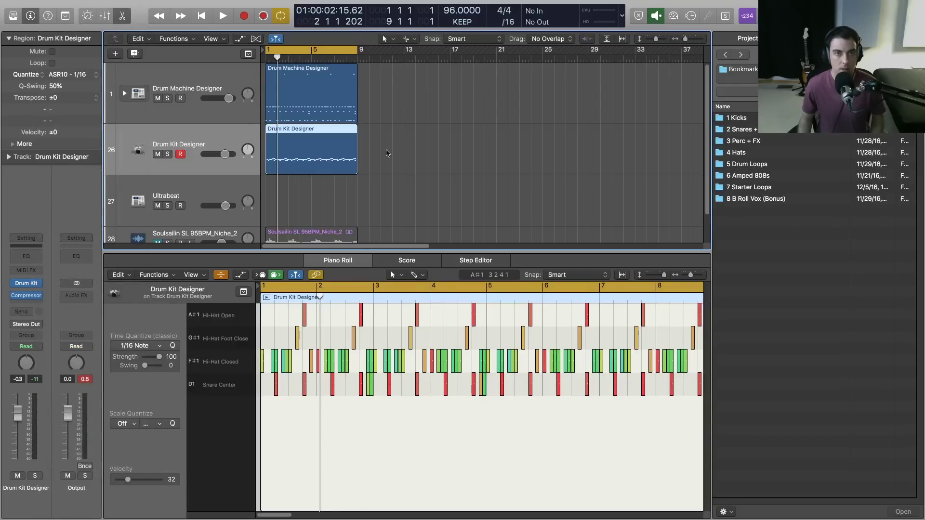
{"action": "key", "text": "space"}
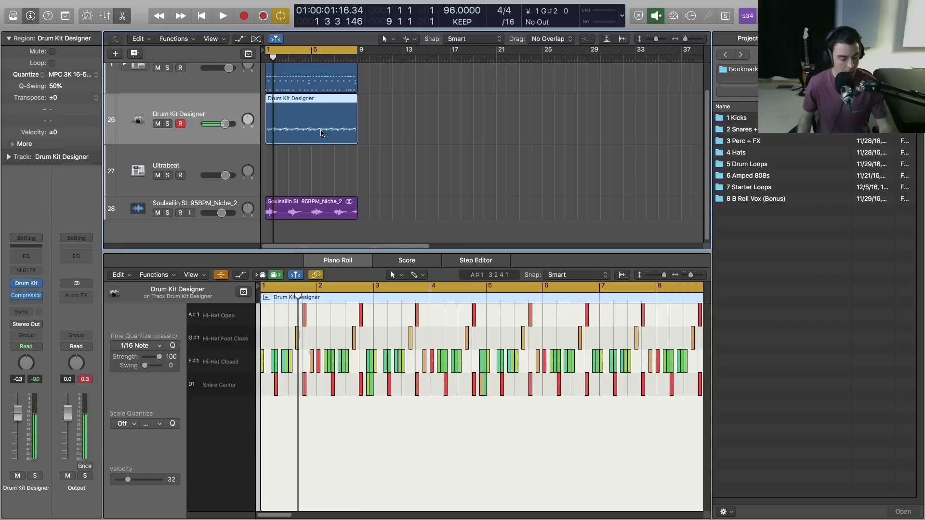
{"action": "left_click", "coordinate": [371, 129]}
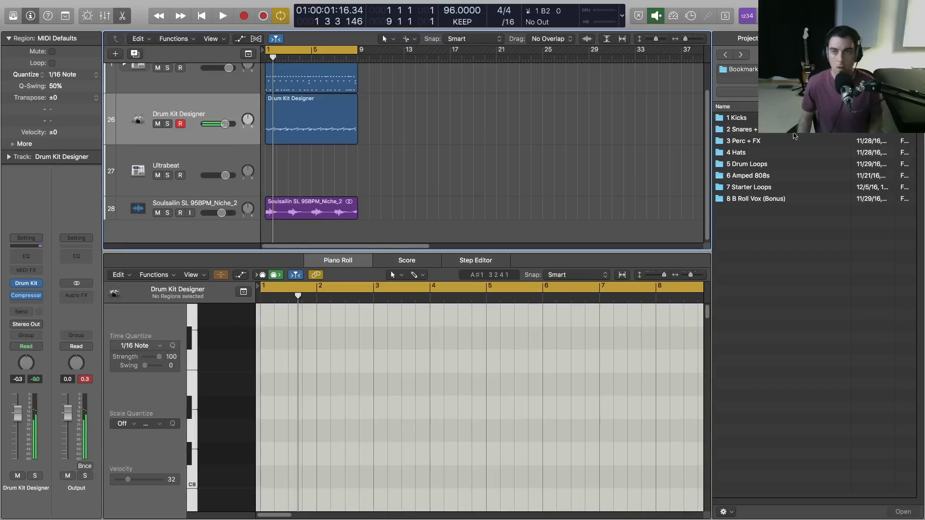
Step: Audition samples in the 3 Perc + FX folder and add WasherDoorDoom Perc_Niche.wav on a new track at bar 1
{"action": "double_click", "coordinate": [745, 143]}
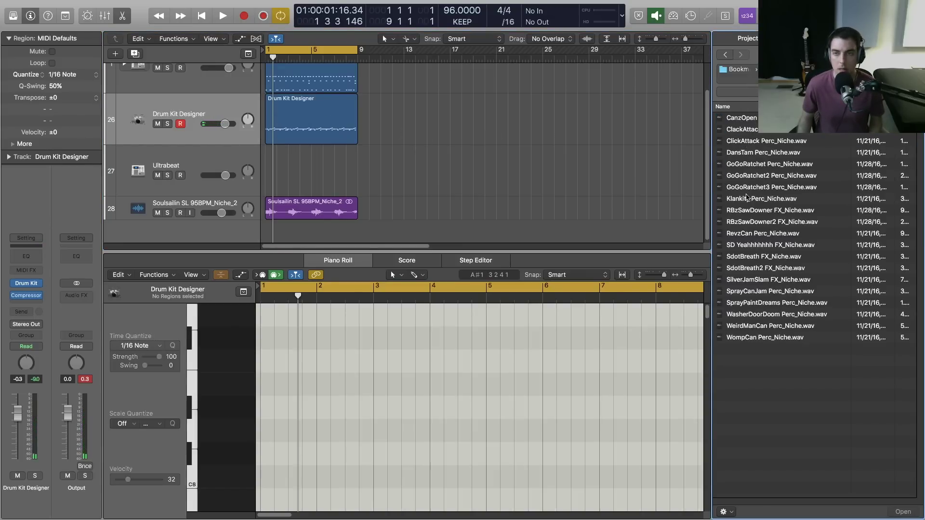
{"action": "left_click", "coordinate": [748, 245]}
{"action": "left_click", "coordinate": [751, 257]}
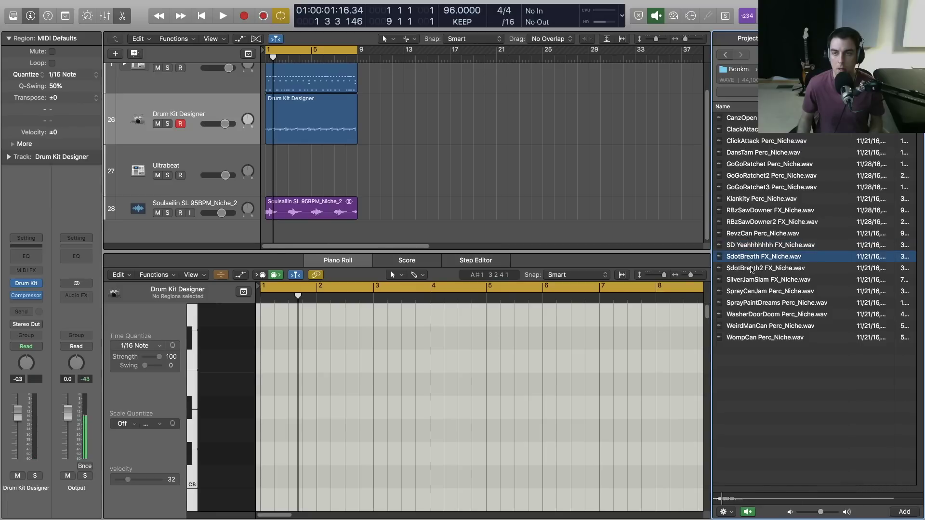
{"action": "left_click", "coordinate": [753, 268]}
{"action": "left_click", "coordinate": [753, 280]}
{"action": "left_click", "coordinate": [754, 291]}
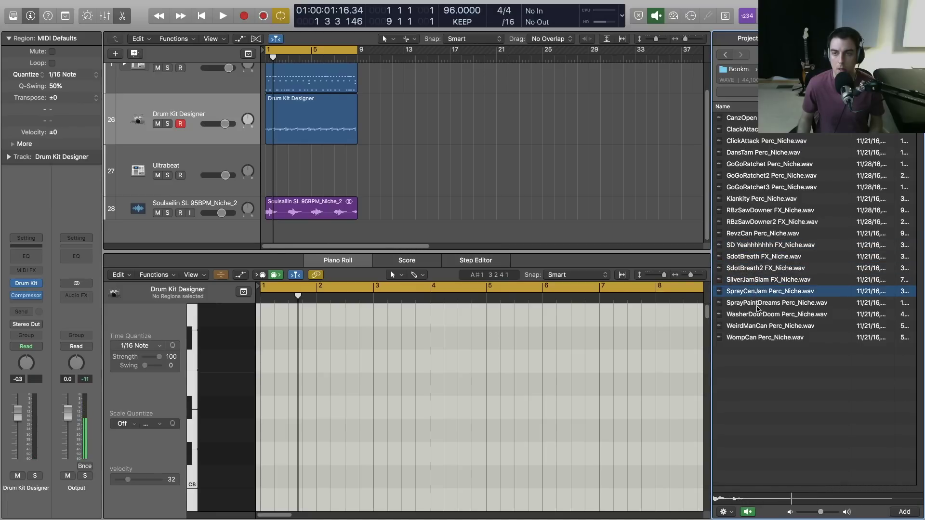
{"action": "left_click", "coordinate": [757, 305]}
{"action": "left_click", "coordinate": [760, 315]}
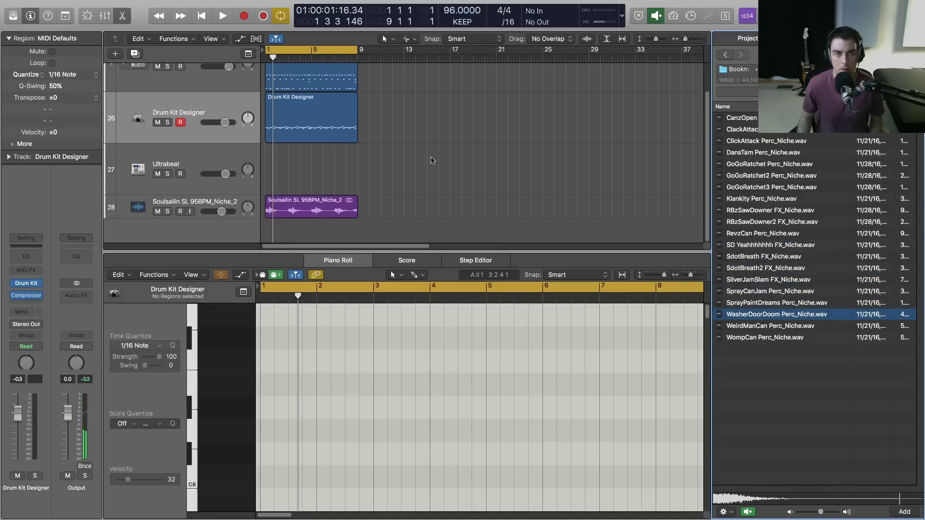
{"action": "left_click_drag", "start_coordinate": [626, 299], "coordinate": [266, 232]}
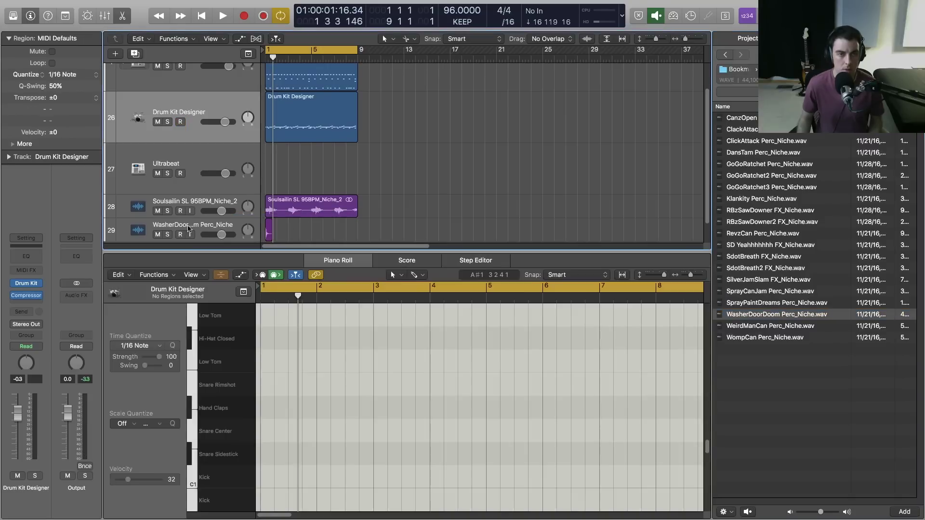
Step: Lower the WasherDoorDoom track's volume to about -12.2 dB while playing from the start
{"action": "left_click", "coordinate": [188, 229]}
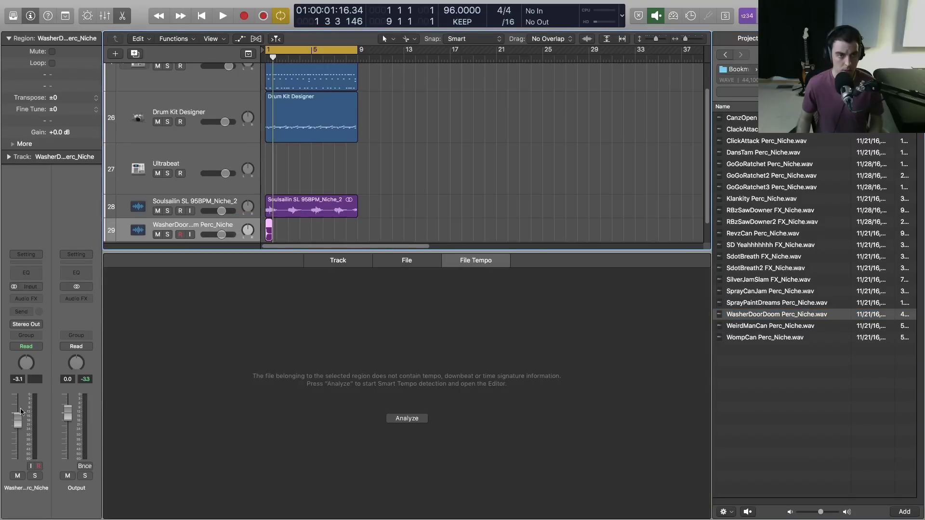
{"action": "key", "text": "Return"}
{"action": "key", "text": "space"}
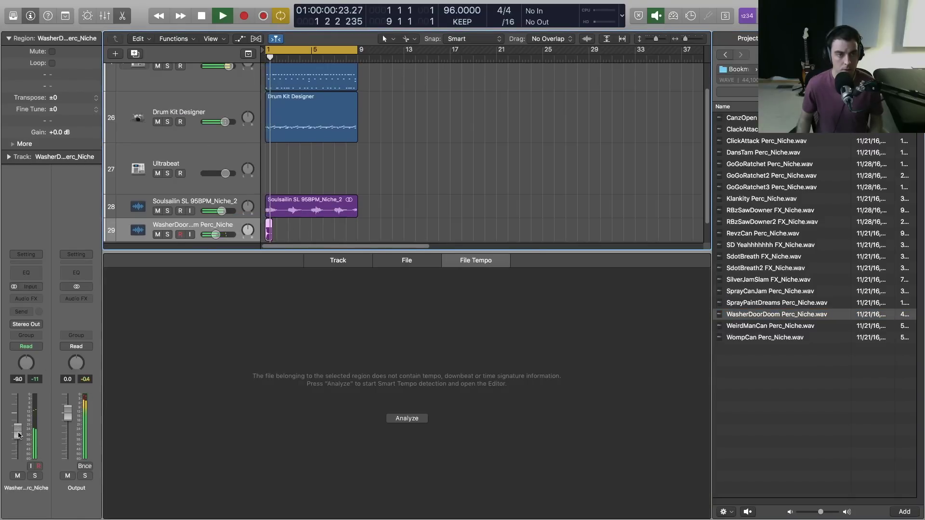
{"action": "left_click_drag", "start_coordinate": [17, 432], "coordinate": [18, 438]}
{"action": "key", "text": "space"}
Step: Insert a Tape Delay on the WasherDoorDoom track with dry at 100% and wet at 21%
{"action": "left_click", "coordinate": [27, 299]}
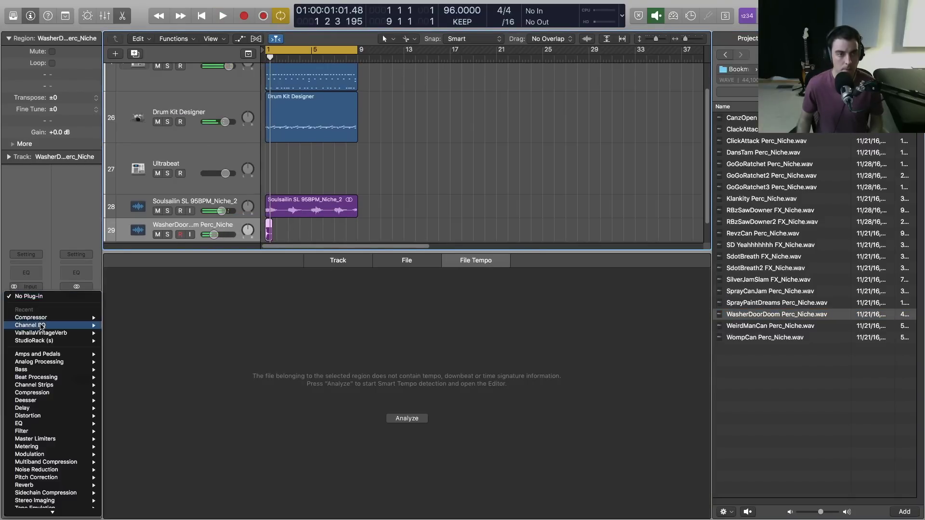
{"action": "mouse_move", "coordinate": [42, 327]}
{"action": "mouse_move", "coordinate": [41, 409]}
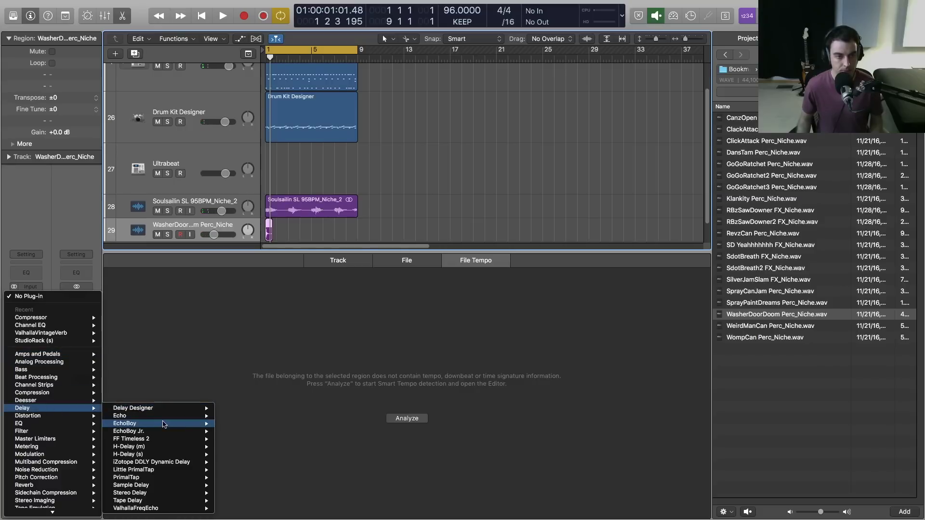
{"action": "mouse_move", "coordinate": [165, 501]}
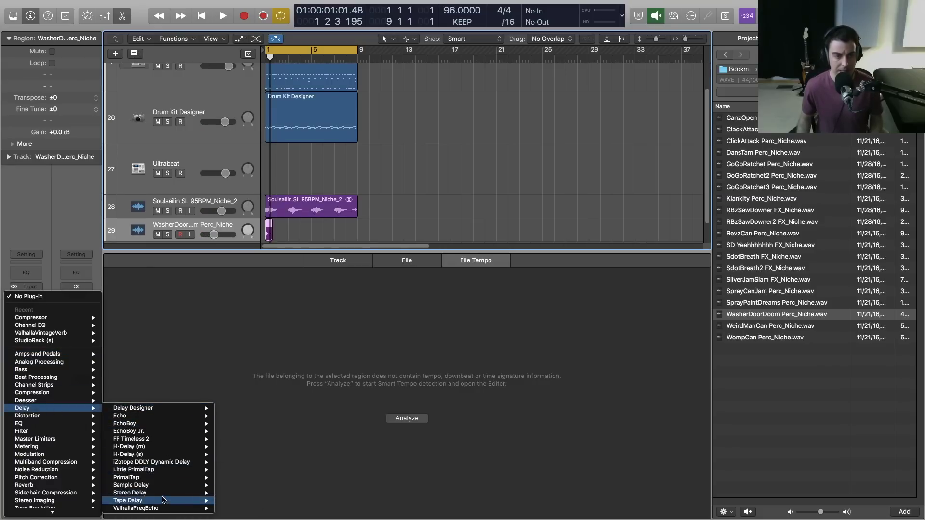
{"action": "left_click", "coordinate": [234, 503]}
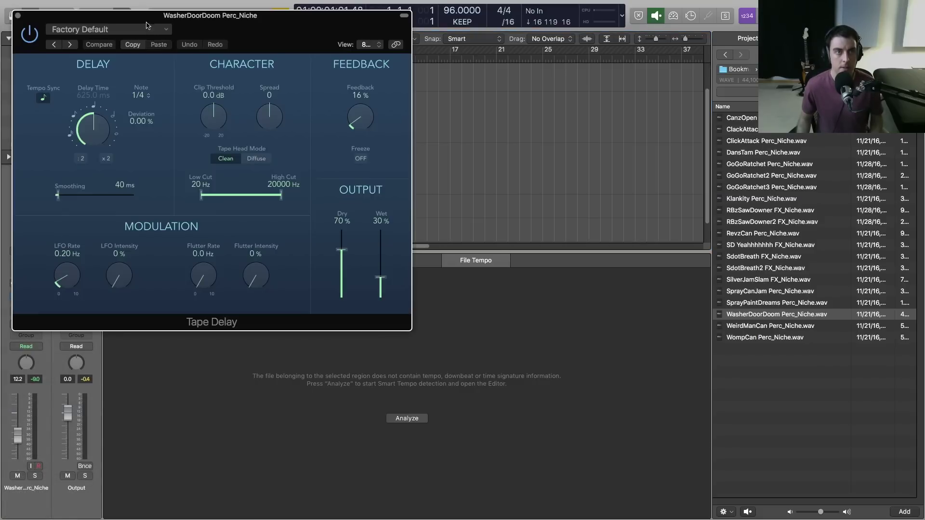
{"action": "left_click_drag", "start_coordinate": [146, 21], "coordinate": [344, 111]}
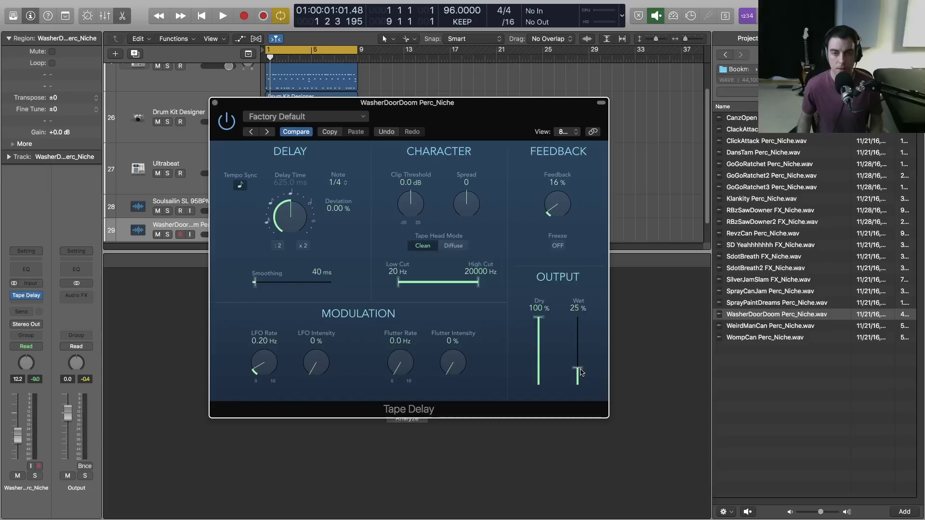
{"action": "key", "text": "space"}
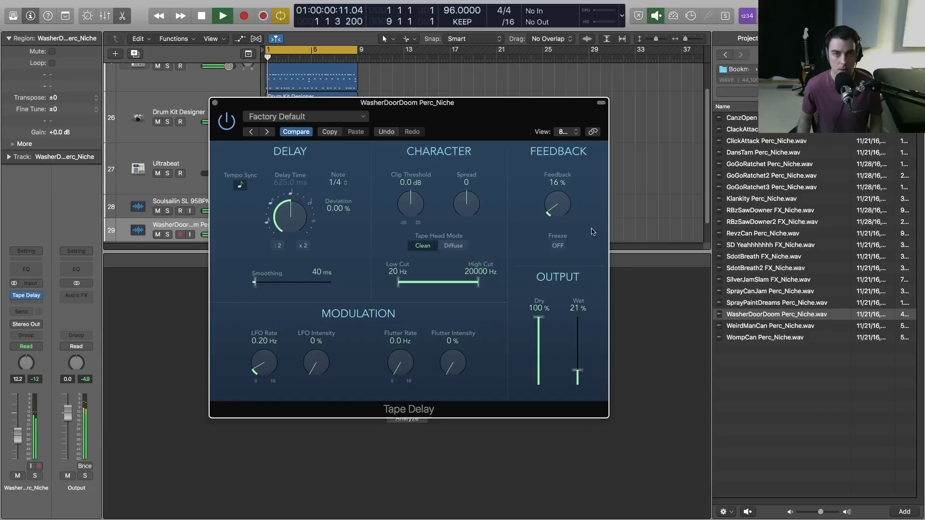
Step: Set the Tape Delay's spread to 100 and feedback to 74% during playback, and close the plug-in
{"action": "key", "text": "space"}
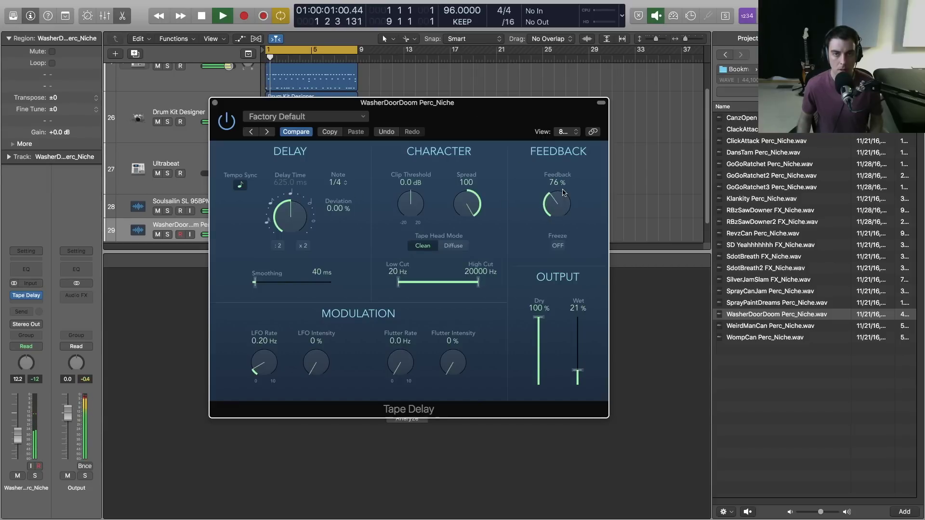
{"action": "left_click_drag", "start_coordinate": [556, 203], "coordinate": [556, 209]}
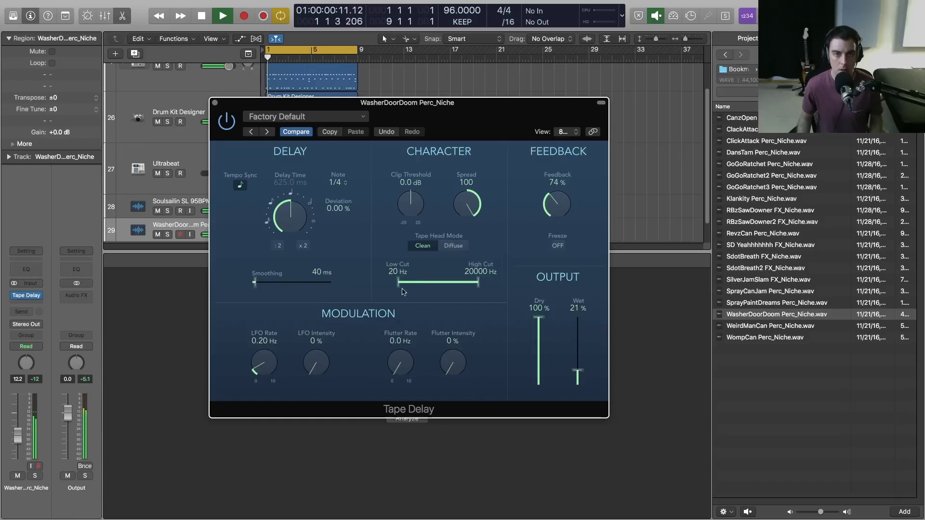
{"action": "left_click", "coordinate": [214, 103]}
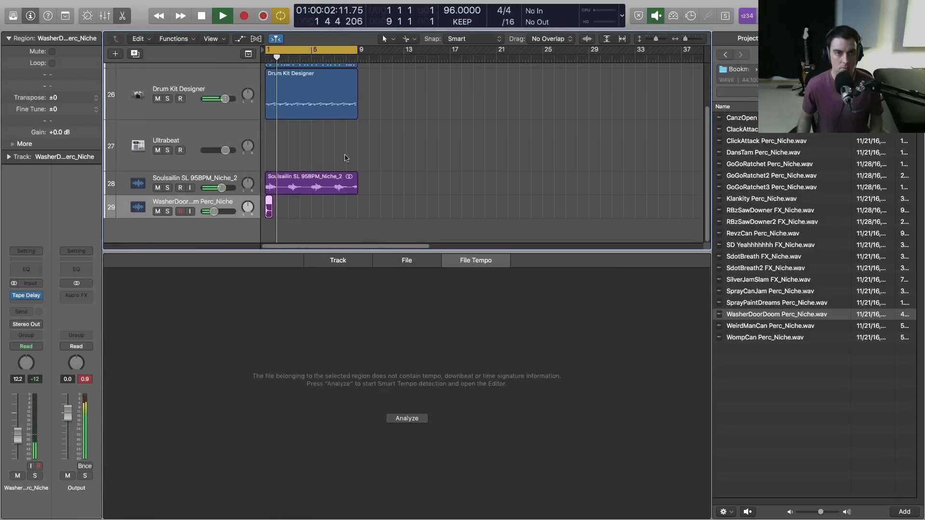
Step: Open Drum Machine Designer from its track and bring up the Kick 1 controls on the first pad page
{"action": "left_click", "coordinate": [385, 167]}
{"action": "scroll", "coordinate": [385, 167], "scroll_direction": "up", "scroll_amount": 5}
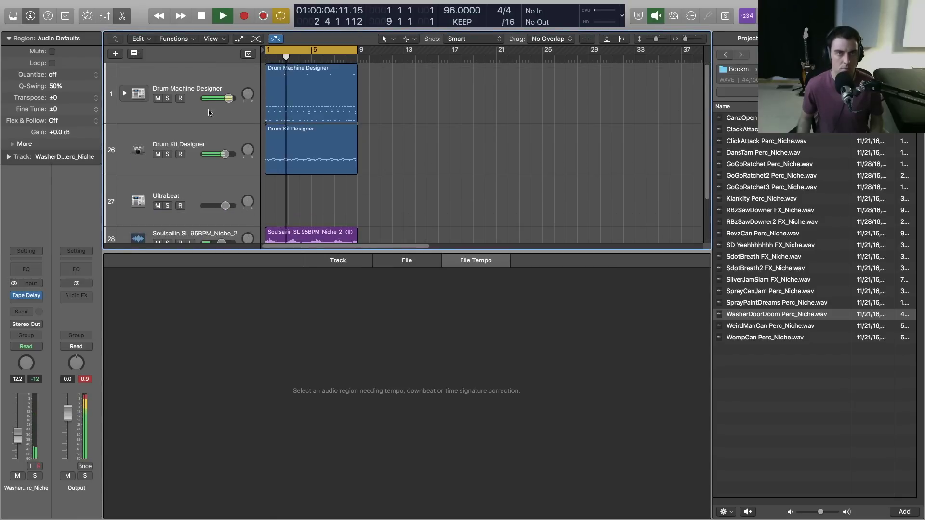
{"action": "left_click", "coordinate": [151, 87]}
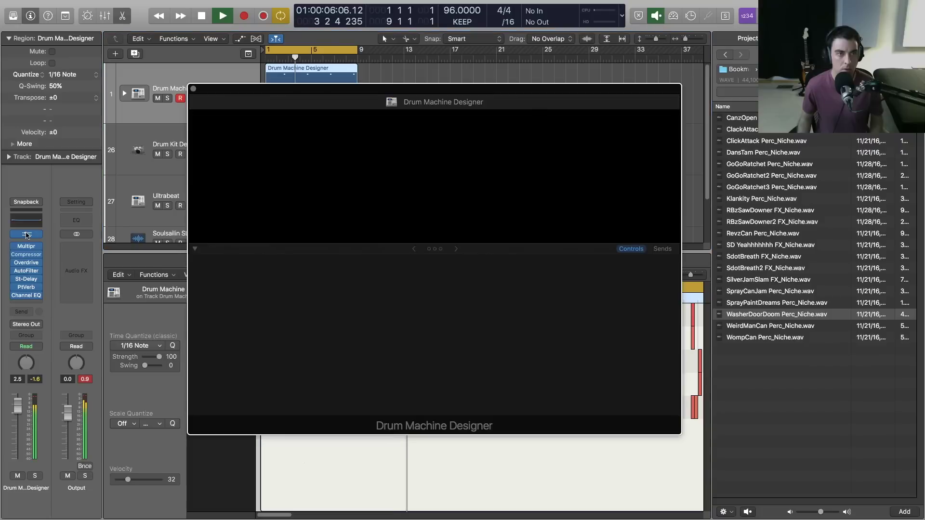
{"action": "left_click", "coordinate": [26, 234]}
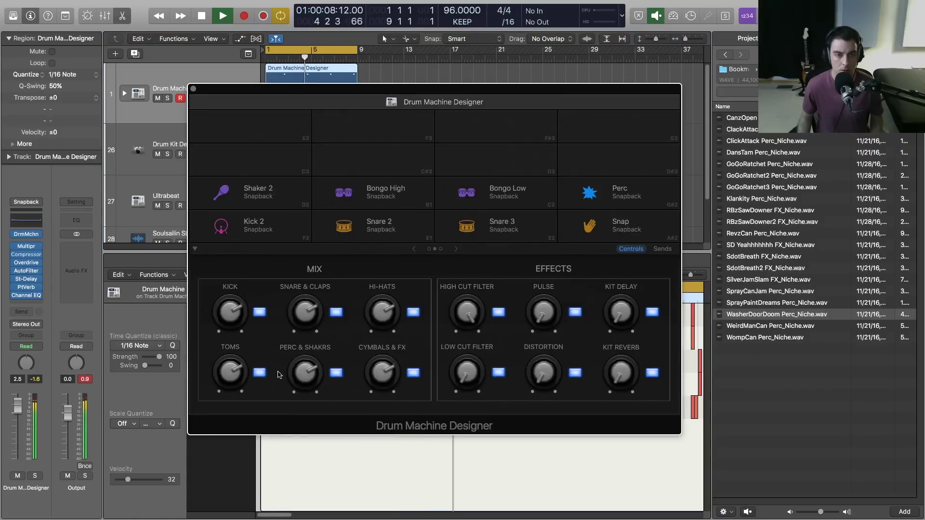
{"action": "left_click", "coordinate": [265, 226]}
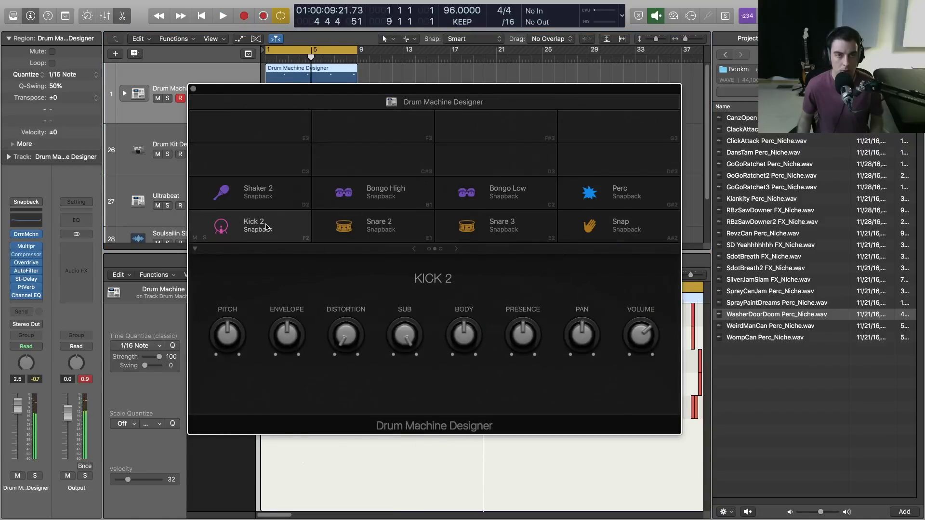
{"action": "left_click", "coordinate": [429, 249]}
{"action": "left_click", "coordinate": [251, 229]}
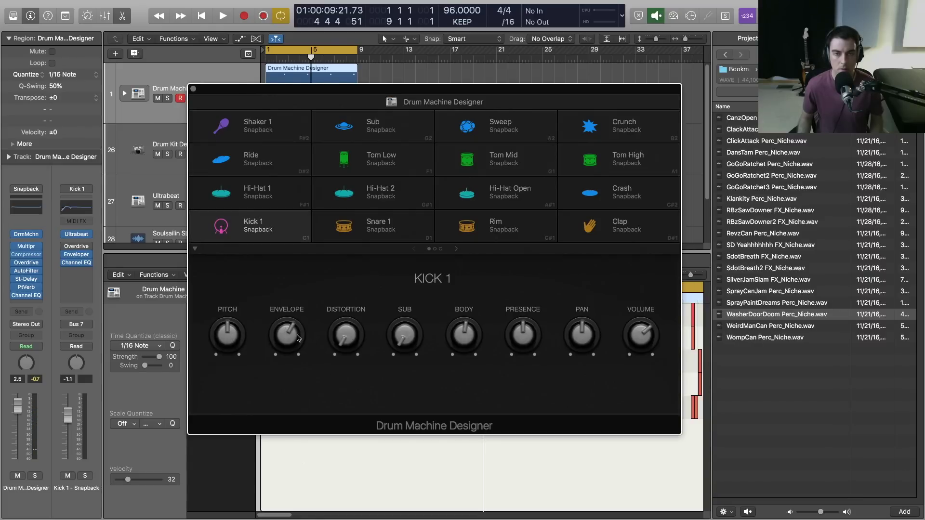
Step: Lower Kick 1's pitch, set envelope to 34%, body to -7.5 dB and volume to about +1.9 dB, raise presence, and close the window
{"action": "key", "text": "space"}
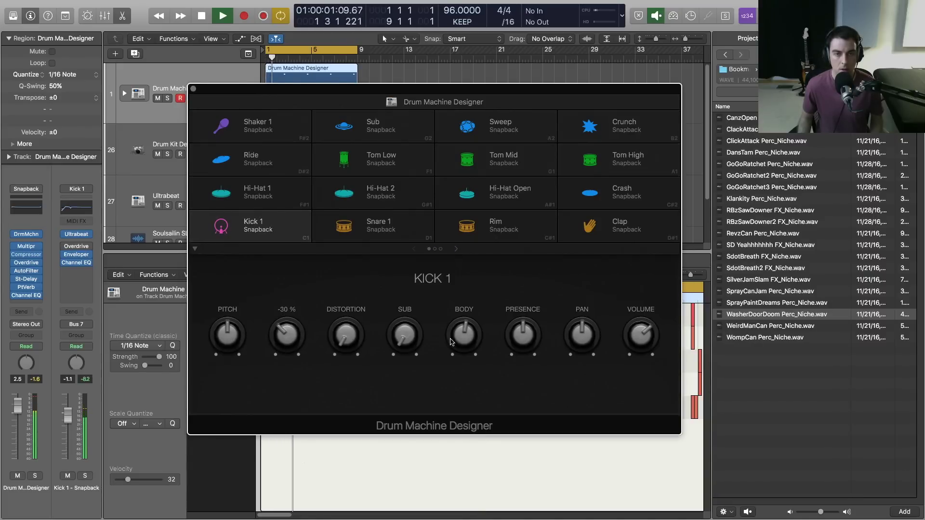
{"action": "left_click_drag", "start_coordinate": [226, 335], "coordinate": [226, 339]}
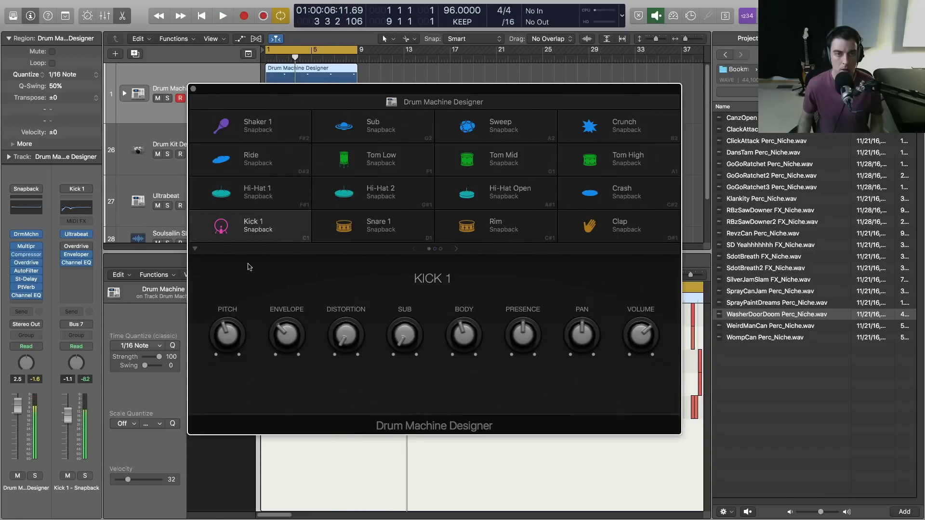
{"action": "key", "text": "space"}
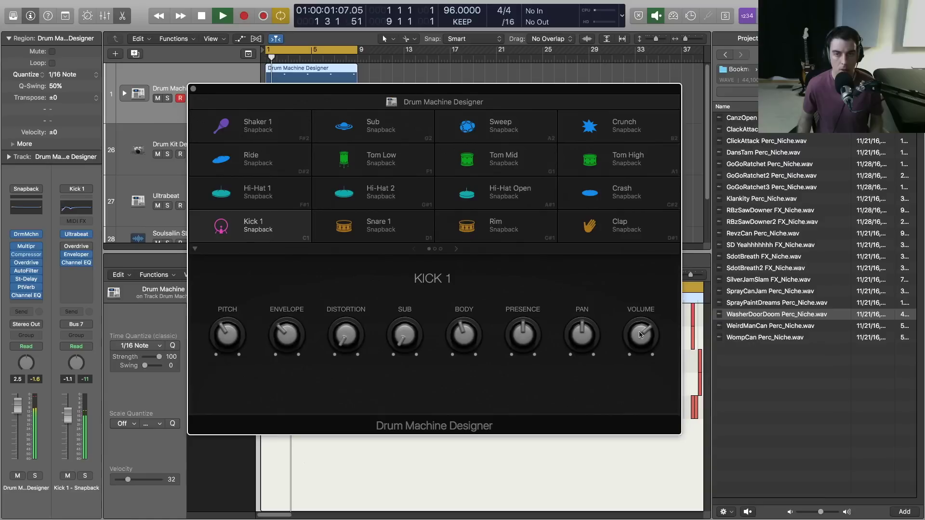
{"action": "left_click_drag", "start_coordinate": [648, 327], "coordinate": [650, 318]}
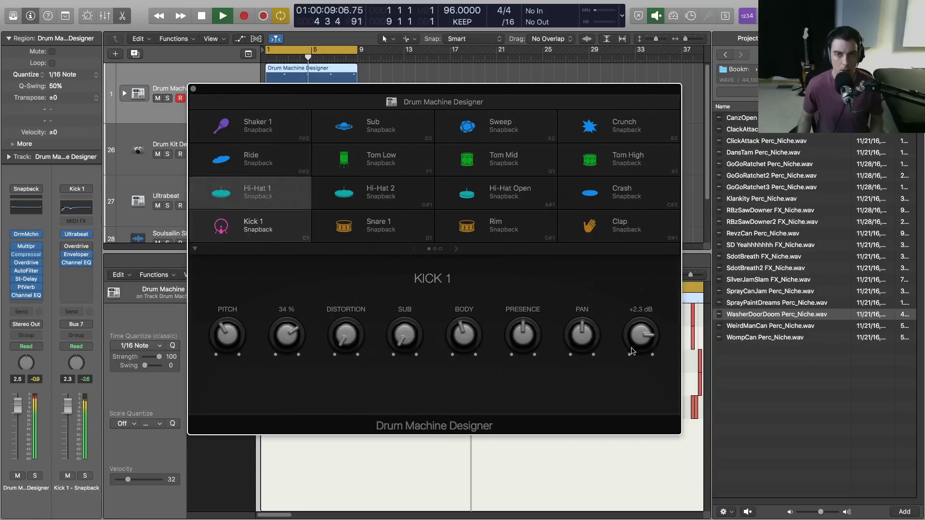
{"action": "left_click_drag", "start_coordinate": [630, 349], "coordinate": [635, 344]}
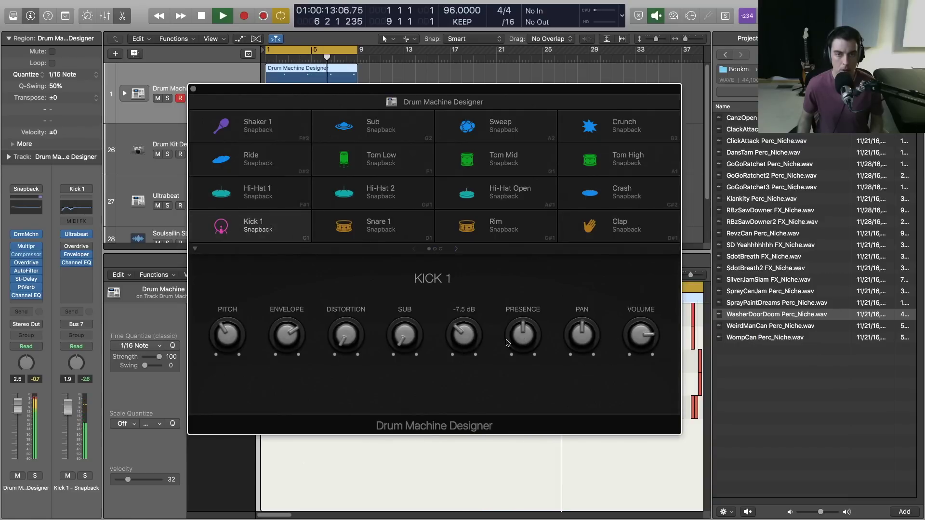
{"action": "left_click_drag", "start_coordinate": [524, 339], "coordinate": [514, 333]}
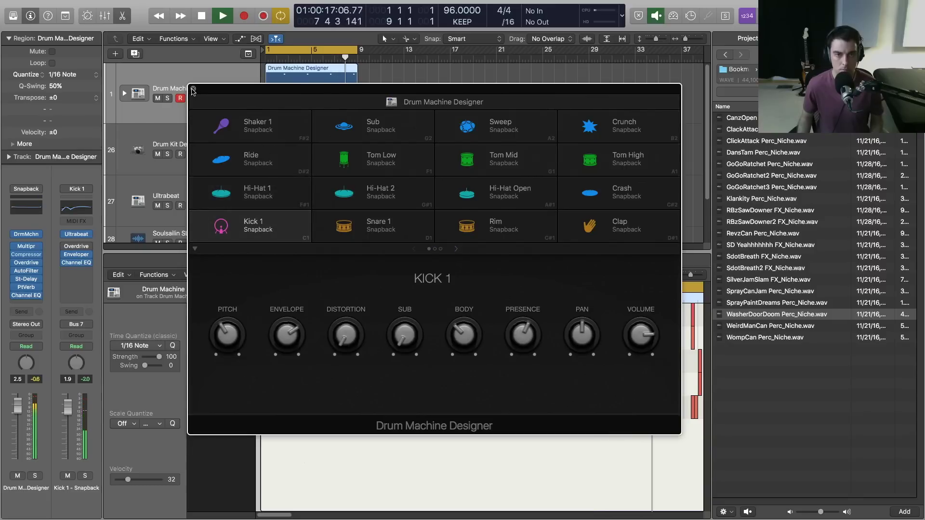
{"action": "left_click", "coordinate": [193, 90]}
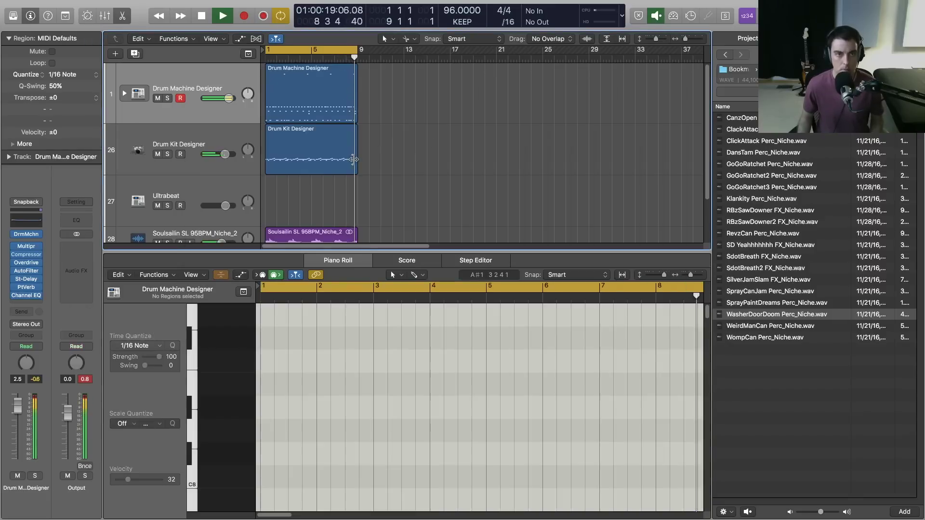
Step: Stop playback and delete the empty Ultrabeat track
{"action": "scroll", "coordinate": [360, 163], "scroll_direction": "down", "scroll_amount": 2}
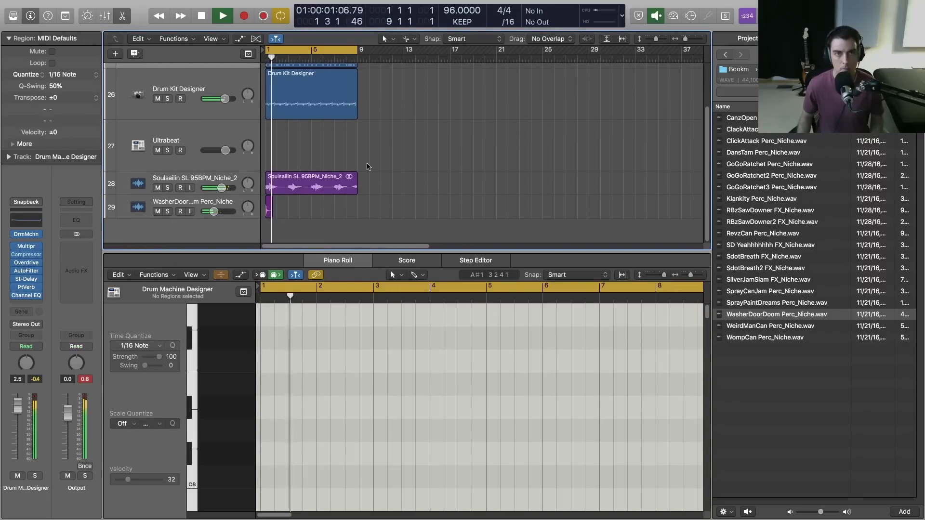
{"action": "key", "text": "space"}
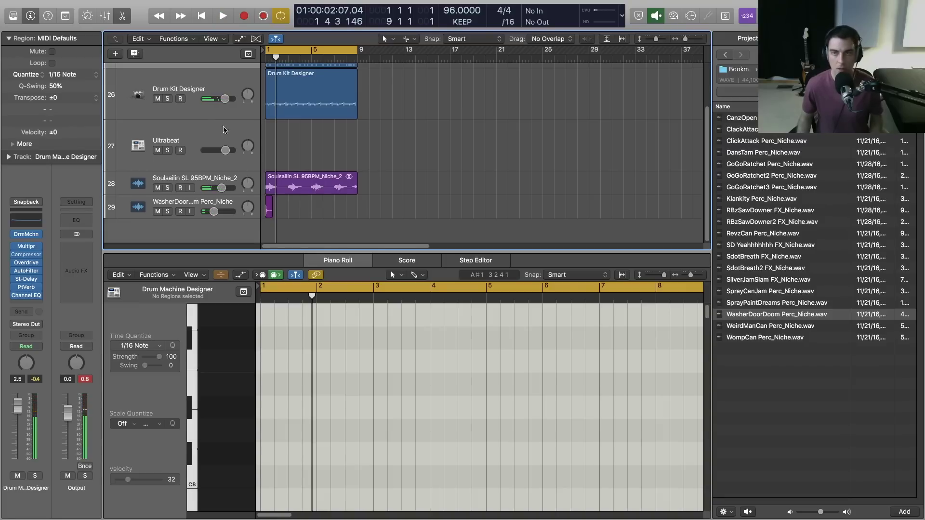
{"action": "left_click", "coordinate": [224, 131]}
{"action": "key", "text": "super+BackSpace"}
{"action": "left_click", "coordinate": [404, 157]}
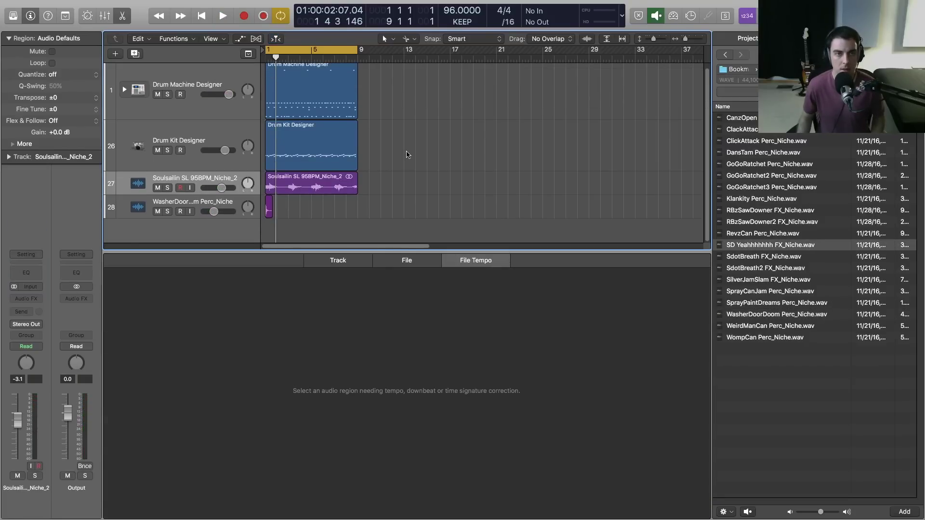
Step: Open the 5 Drum Loops folder and audition its loops from the first file through Dans Deck Table DL 85BPM_Niche.wav
{"action": "left_click", "coordinate": [727, 56]}
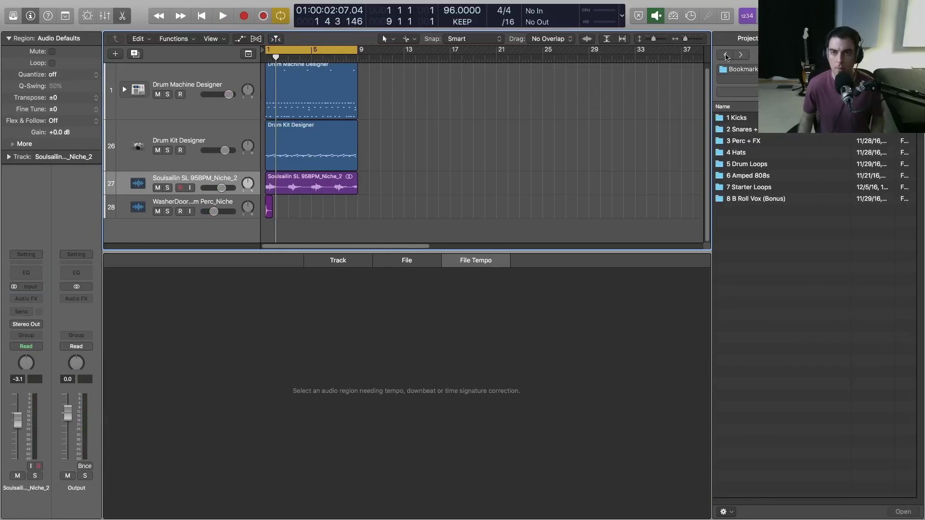
{"action": "double_click", "coordinate": [750, 166]}
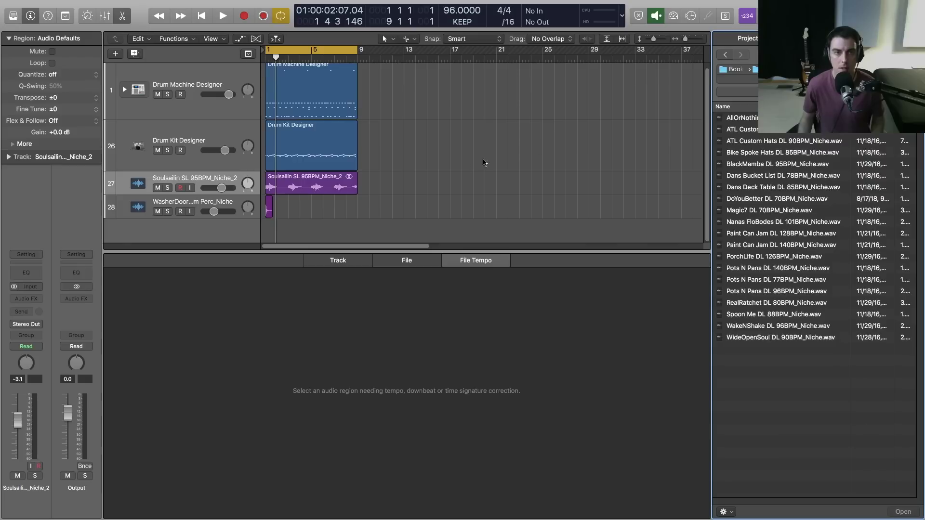
{"action": "key", "text": "space"}
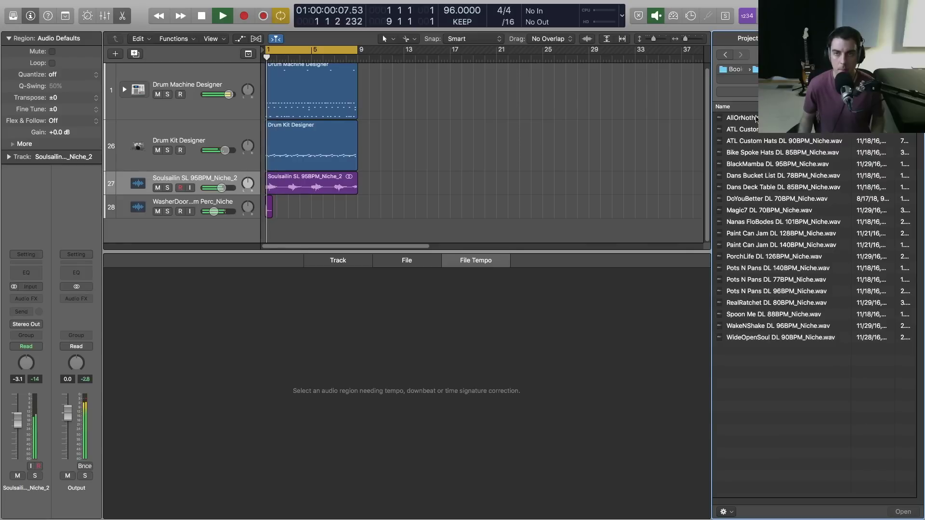
{"action": "left_click", "coordinate": [743, 119]}
{"action": "key", "text": "space"}
{"action": "left_click", "coordinate": [770, 131]}
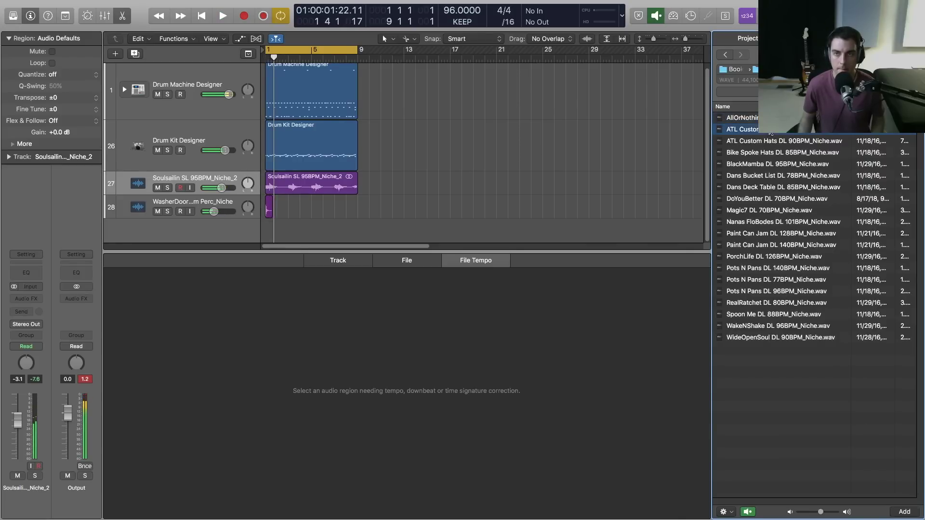
{"action": "left_click", "coordinate": [770, 141]}
{"action": "left_click", "coordinate": [769, 153]}
{"action": "left_click", "coordinate": [769, 165]}
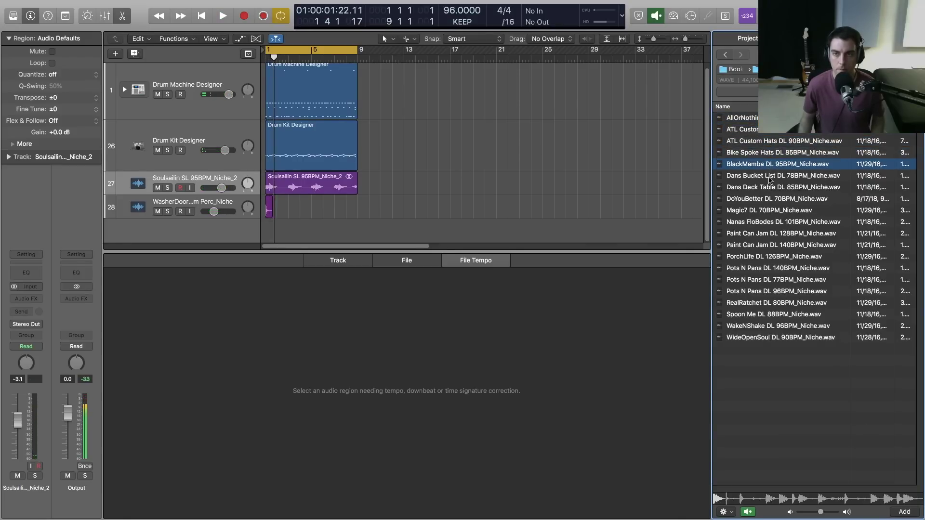
{"action": "left_click", "coordinate": [770, 176]}
{"action": "left_click", "coordinate": [770, 190]}
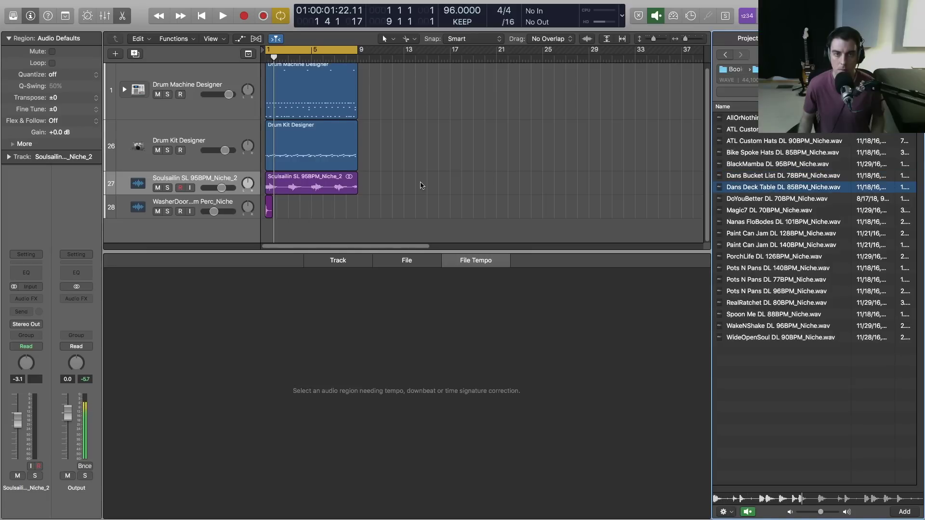
{"action": "key", "text": "space"}
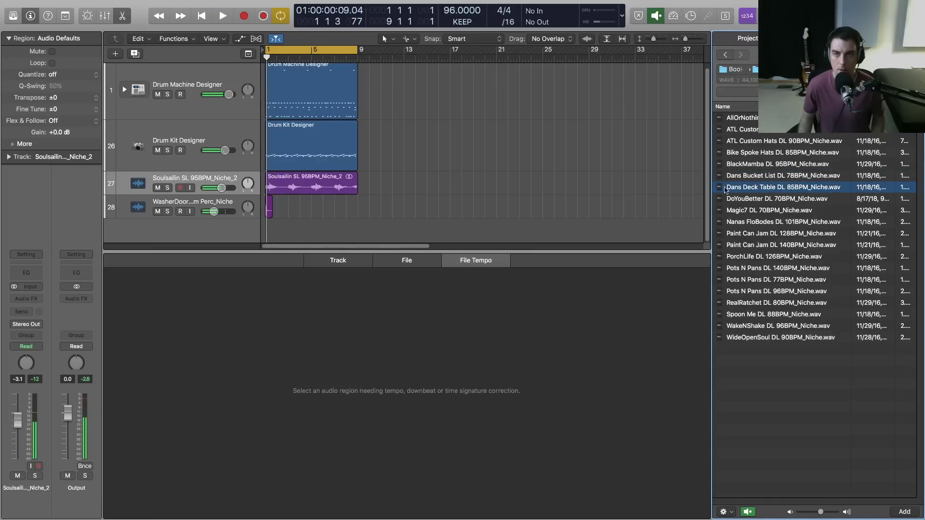
Step: Add the Dans Deck Table loop on a new track at bar 1, analyze its tempo and adapt it to the project tempo
{"action": "left_click_drag", "start_coordinate": [739, 189], "coordinate": [265, 231]}
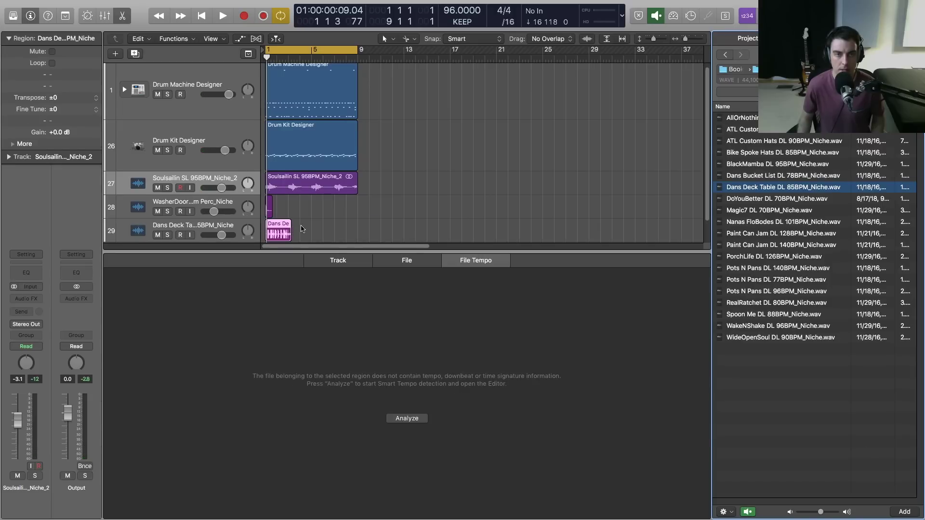
{"action": "left_click", "coordinate": [407, 419]}
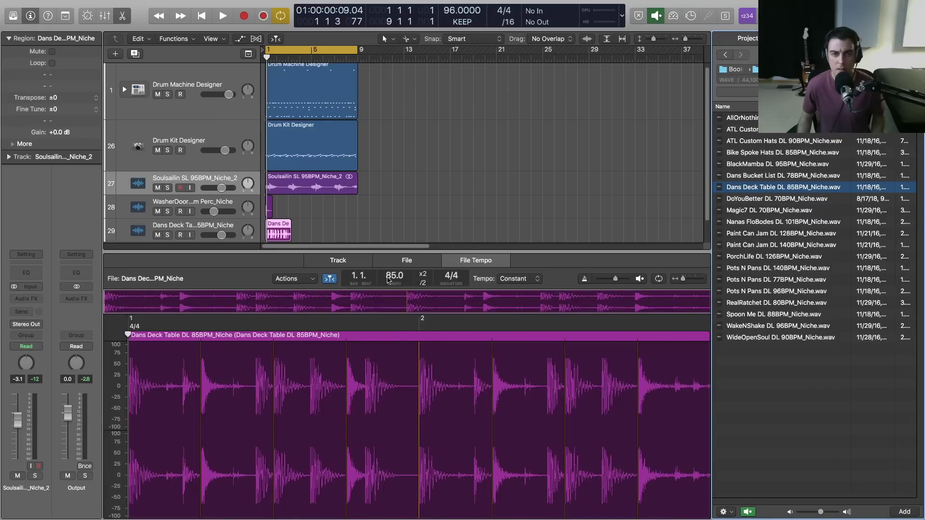
{"action": "left_click", "coordinate": [294, 279]}
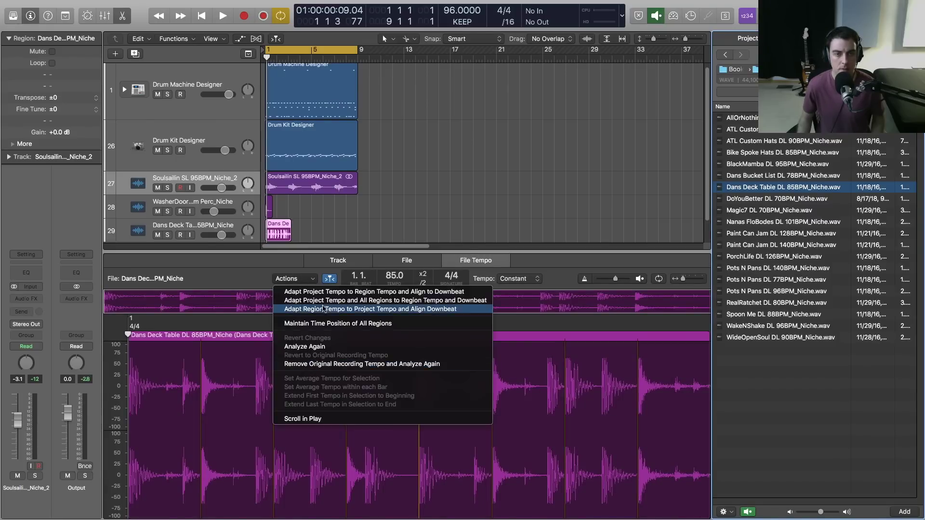
{"action": "left_click", "coordinate": [323, 308]}
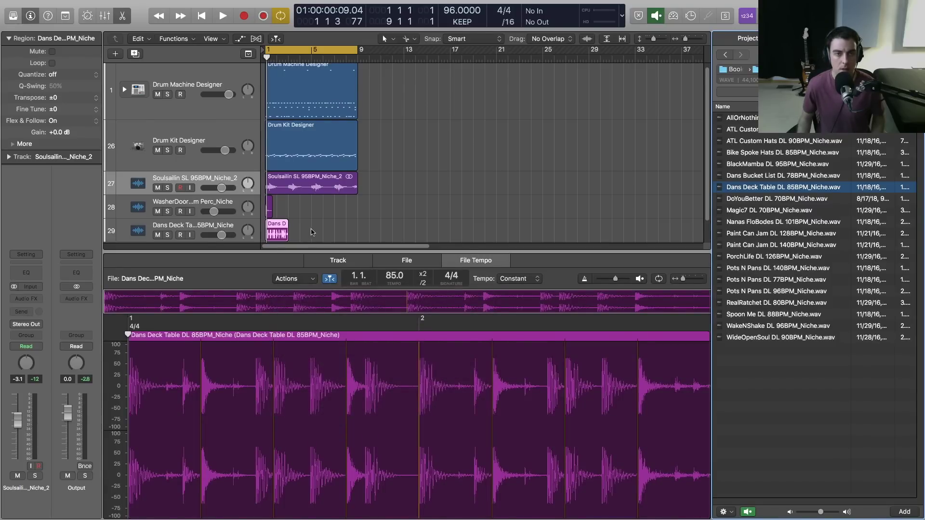
{"action": "left_click", "coordinate": [312, 232]}
{"action": "key", "text": "space"}
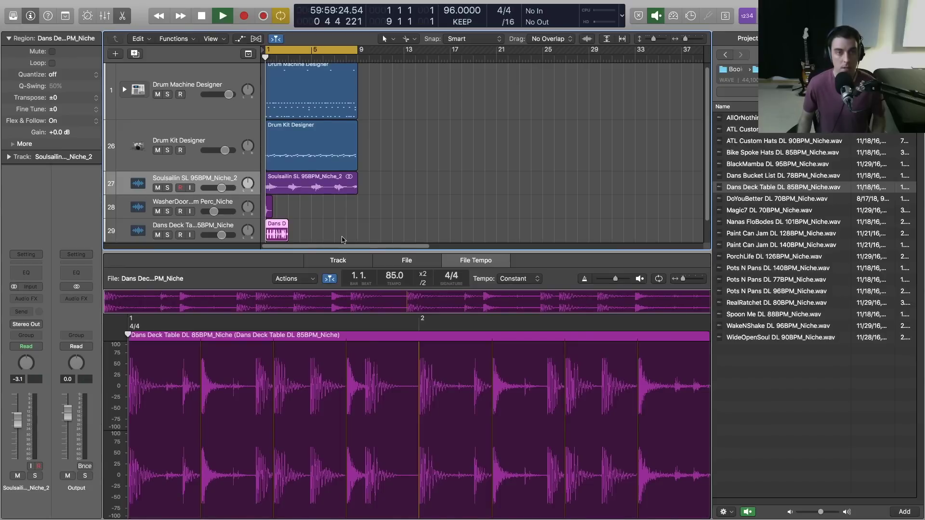
Step: Repeat the Dans Deck Table region three times to fill the eight-bar cycle, and close the tempo editor
{"action": "left_click", "coordinate": [309, 235]}
{"action": "left_click", "coordinate": [276, 235]}
{"action": "key", "text": "super+r"}
{"action": "key", "text": "super+r"}
{"action": "key", "text": "super+r"}
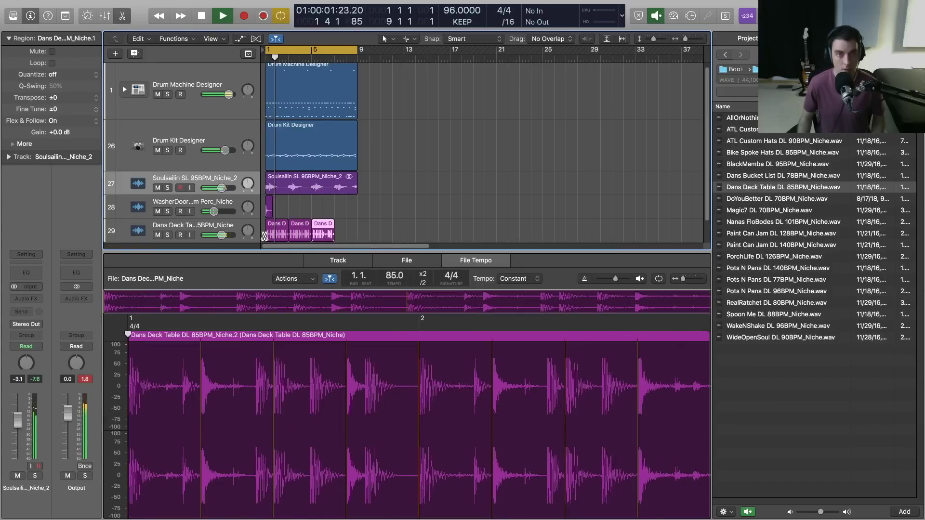
{"action": "left_click", "coordinate": [428, 213]}
{"action": "scroll", "coordinate": [396, 229], "scroll_direction": "down", "scroll_amount": 1}
{"action": "scroll", "coordinate": [394, 229], "scroll_direction": "down", "scroll_amount": 1}
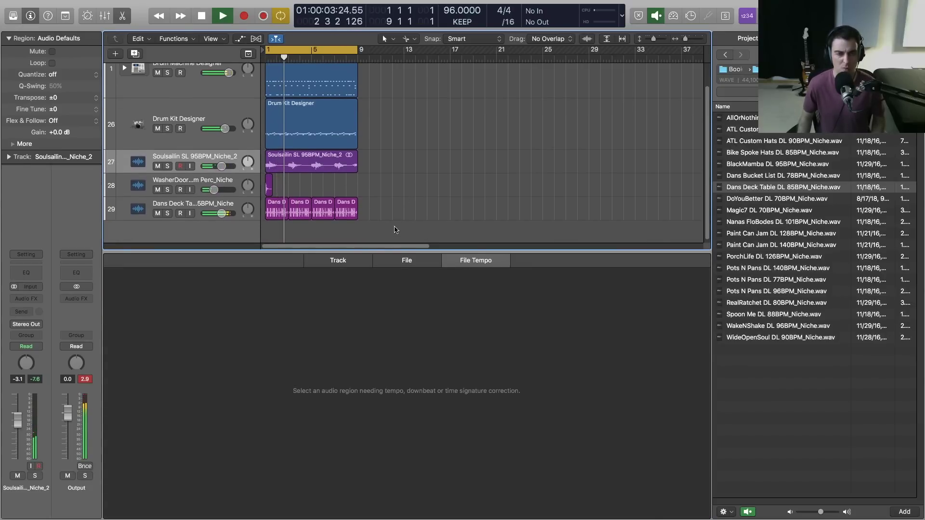
{"action": "key", "text": "x"}
{"action": "key", "text": "x"}
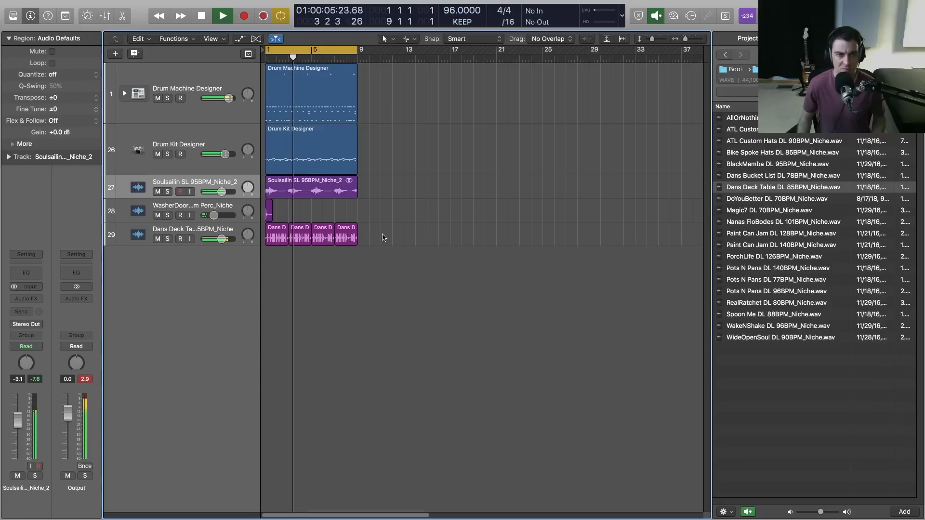
Step: Set the Dans Deck Table track's volume to -2.0 dB during playback and stop playback
{"action": "left_click", "coordinate": [139, 235]}
{"action": "left_click_drag", "start_coordinate": [17, 414], "coordinate": [17, 412]}
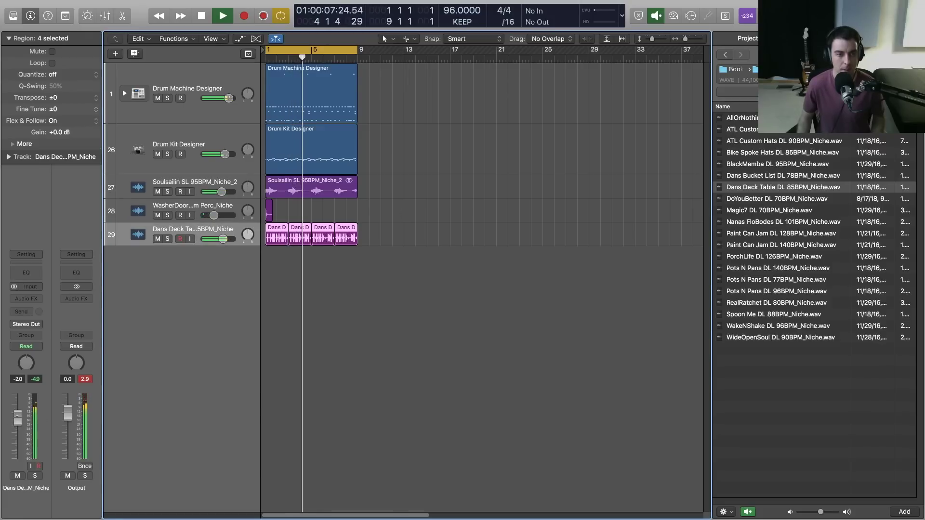
{"action": "key", "text": "space"}
Step: Add a Channel EQ to the Dans Deck Table track with a low cut at 81 Hz and 48 dB/Oct, check it in playback and close it
{"action": "left_click", "coordinate": [26, 272]}
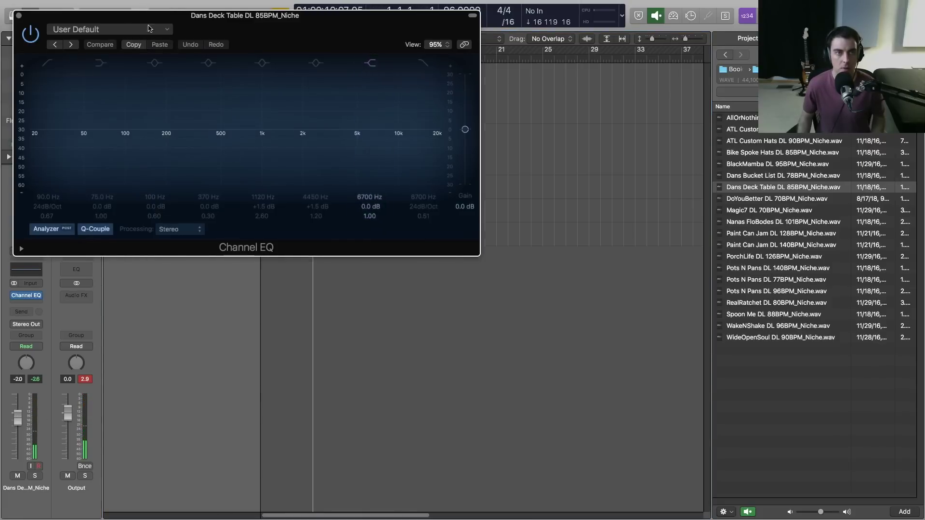
{"action": "left_click_drag", "start_coordinate": [562, 313], "coordinate": [664, 351]}
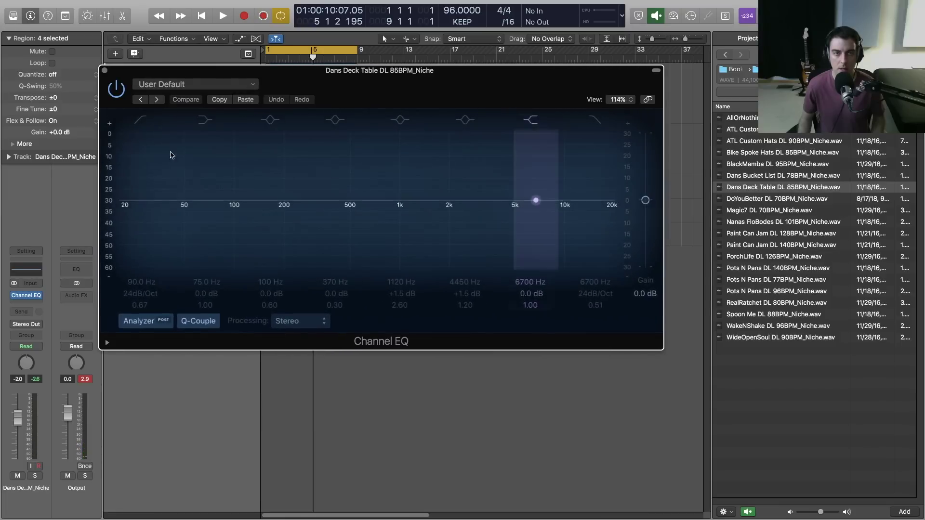
{"action": "left_click", "coordinate": [172, 237]}
{"action": "left_click_drag", "start_coordinate": [172, 237], "coordinate": [169, 273]}
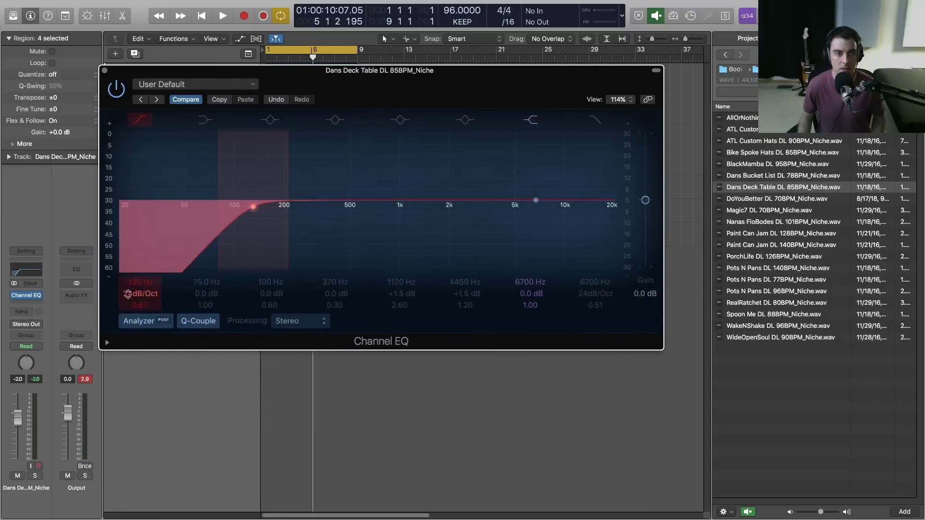
{"action": "left_click_drag", "start_coordinate": [254, 257], "coordinate": [218, 256]}
{"action": "key", "text": "space"}
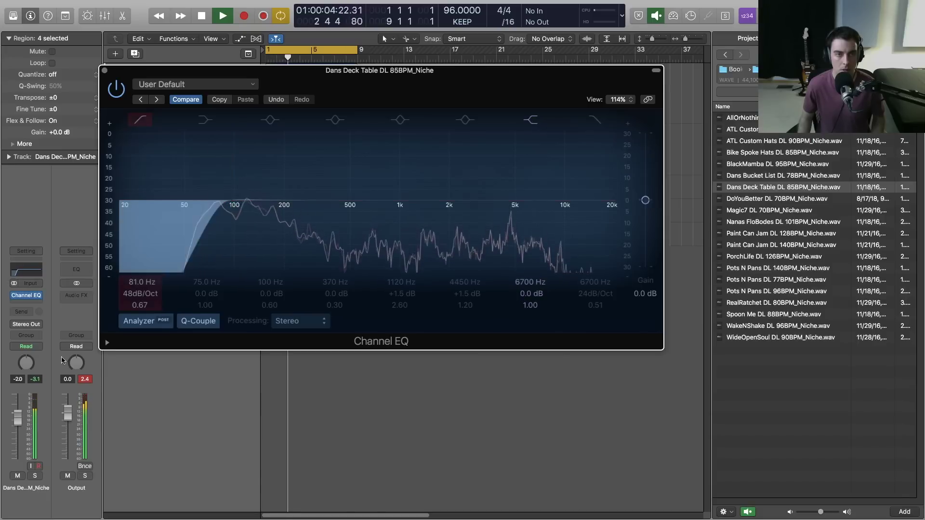
{"action": "key", "text": "space"}
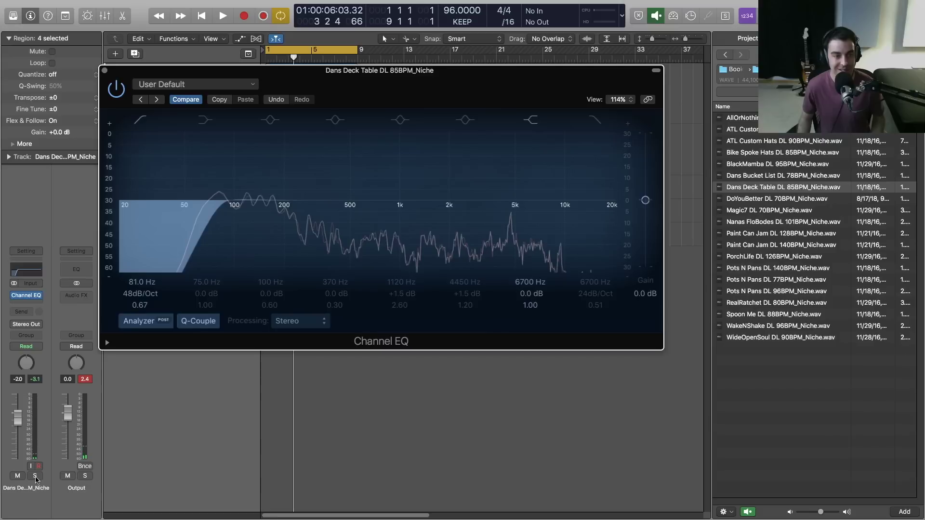
{"action": "left_click", "coordinate": [105, 71]}
{"action": "left_click", "coordinate": [426, 151]}
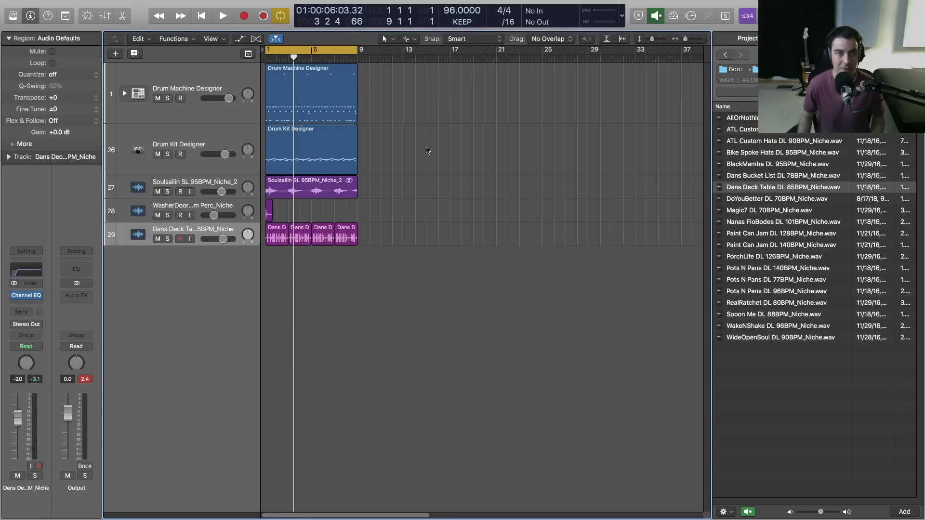
Step: Play the beat from the start and mute the Soulsailin sample track
{"action": "key", "text": "super+Right"}
{"action": "key", "text": "super+Right"}
{"action": "key", "text": "super+Right"}
{"action": "key", "text": "super+Right"}
{"action": "key", "text": "super+Right"}
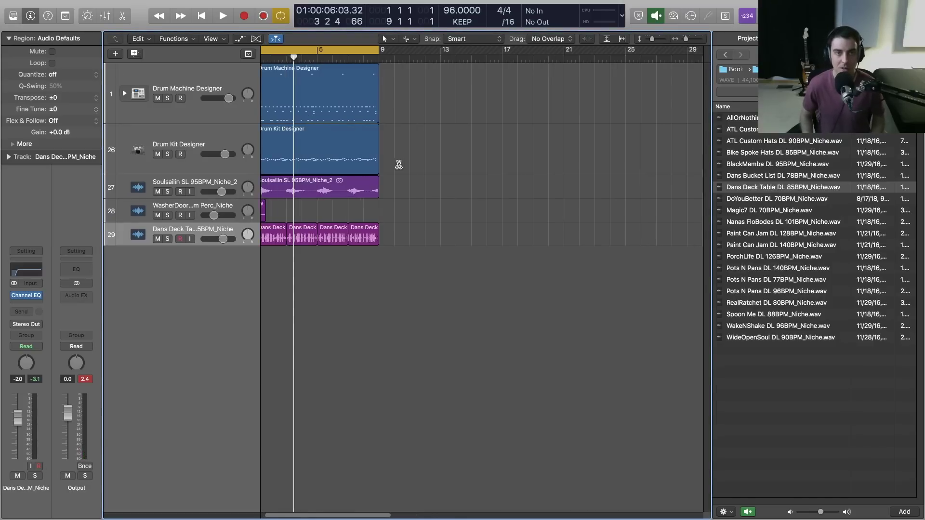
{"action": "key", "text": "space"}
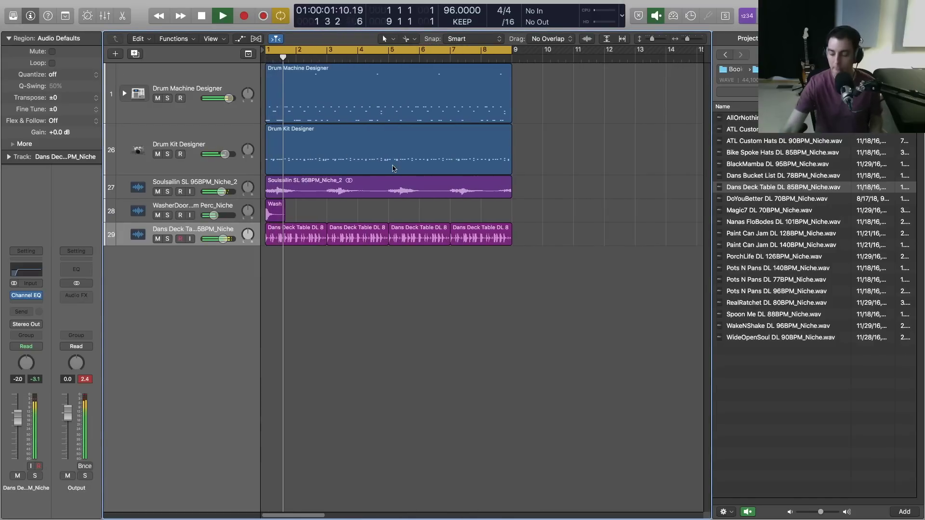
{"action": "left_click", "coordinate": [157, 192]}
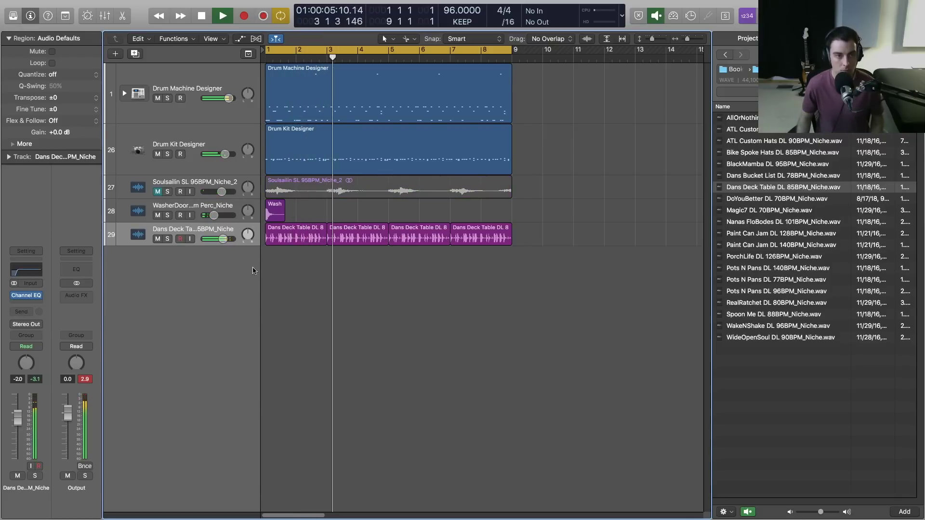
Step: Transpose the four Dans Deck Table regions to -2, comparing against -3 during playback
{"action": "left_click_drag", "start_coordinate": [510, 280], "coordinate": [269, 235]}
{"action": "key", "text": "space"}
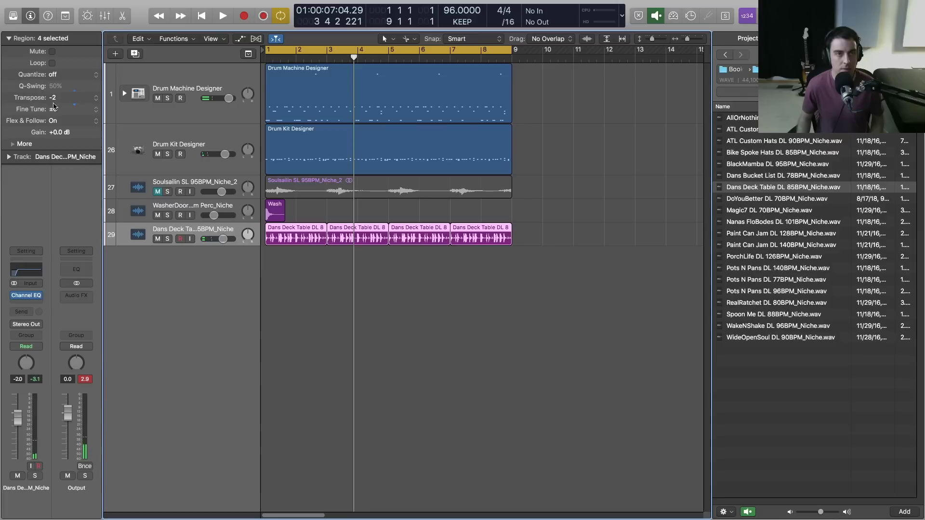
{"action": "key", "text": "space"}
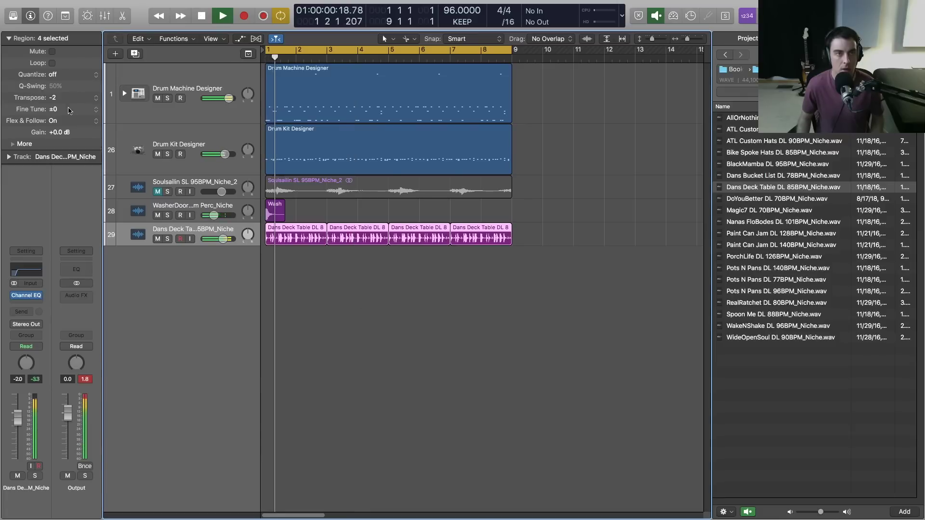
{"action": "left_click_drag", "start_coordinate": [64, 100], "coordinate": [64, 104]}
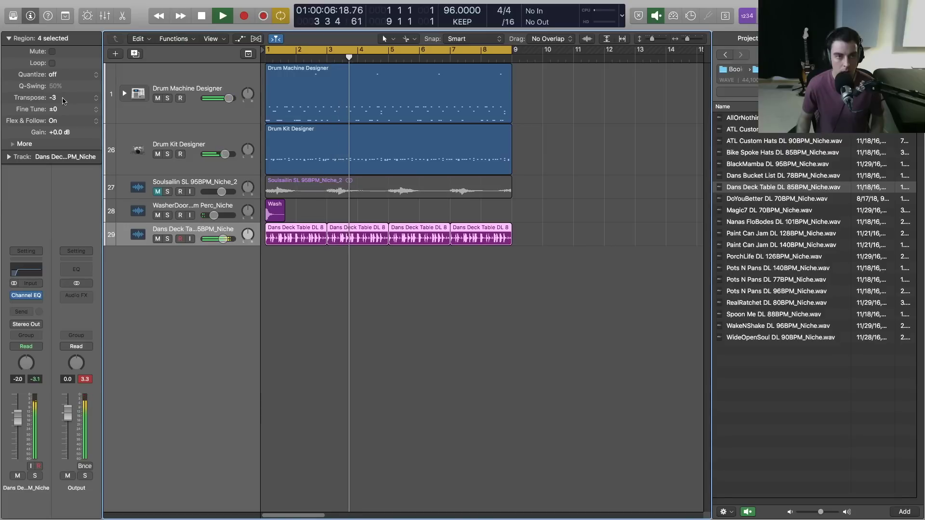
{"action": "key", "text": "space"}
{"action": "key", "text": "space"}
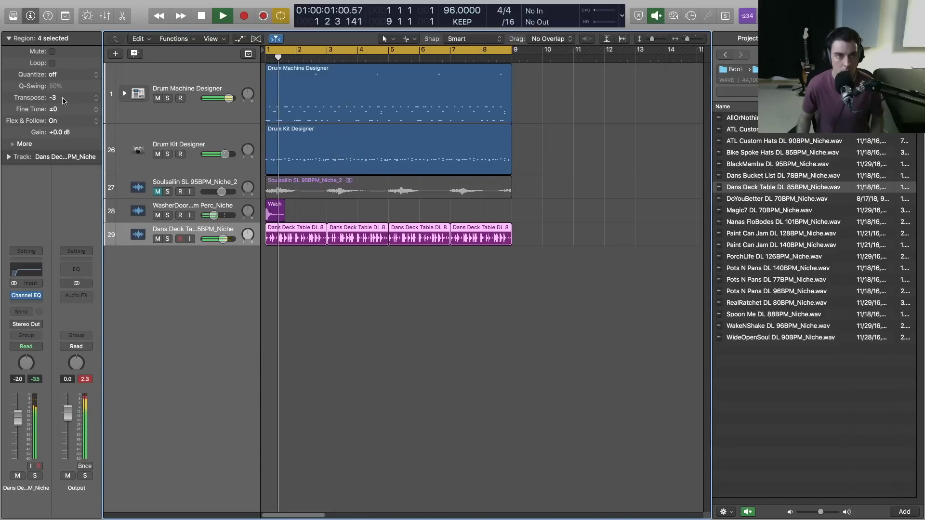
{"action": "key", "text": "space"}
{"action": "key", "text": "space"}
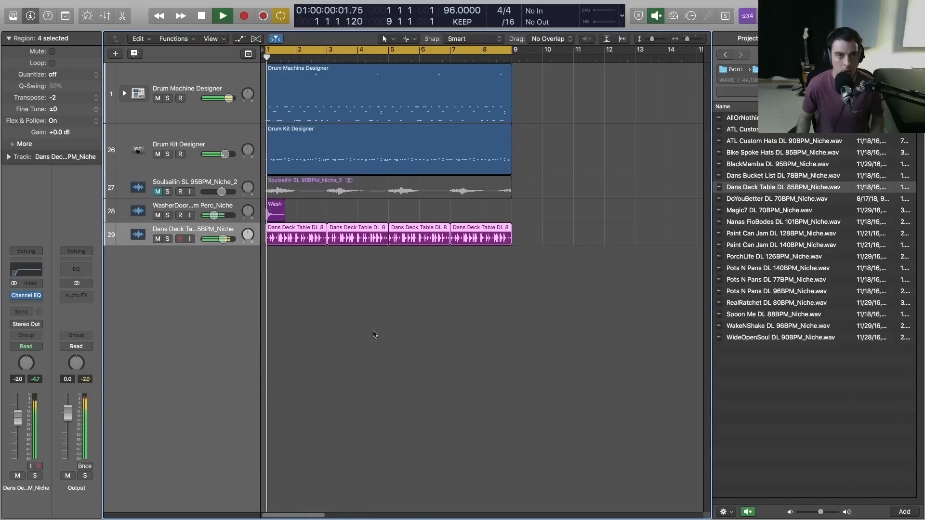
{"action": "left_click", "coordinate": [374, 329]}
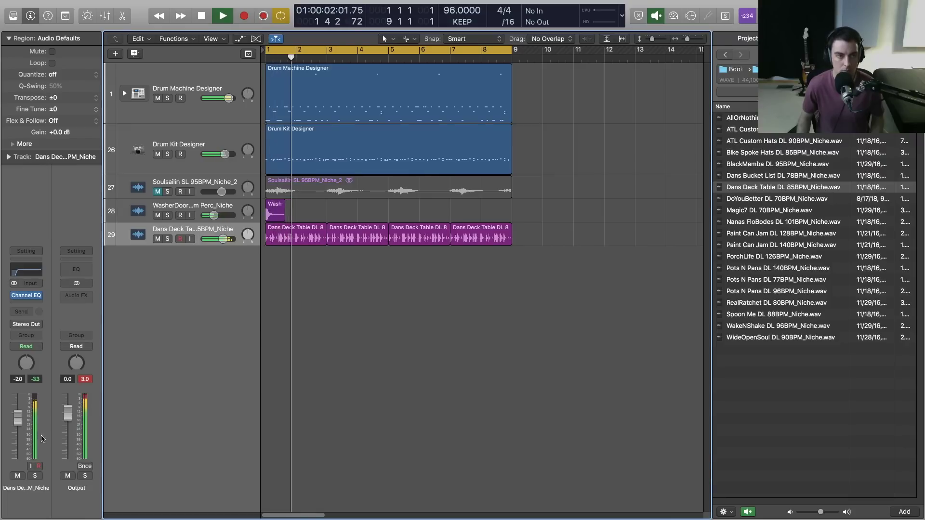
Step: Listen to the Dans Deck Table track soloed, stop playback and clear the solo
{"action": "left_click", "coordinate": [35, 476]}
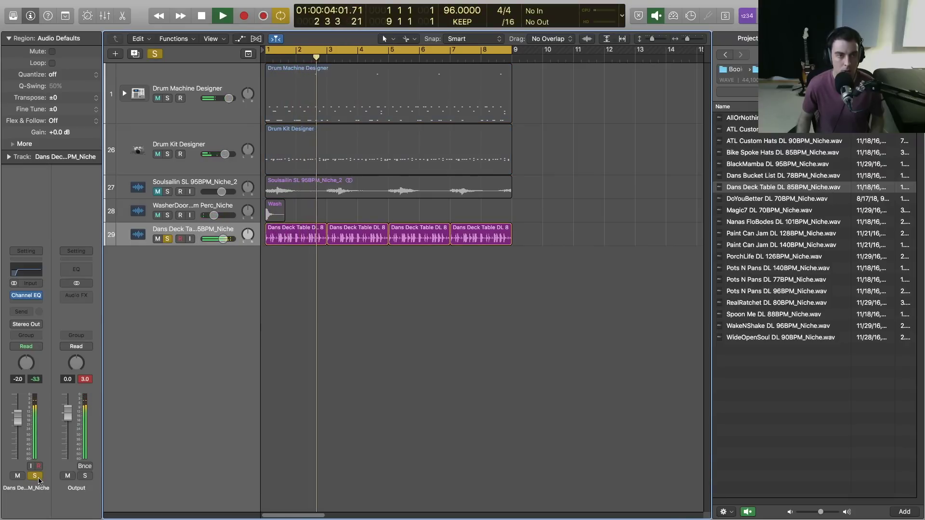
{"action": "key", "text": "space"}
{"action": "left_click", "coordinate": [37, 478]}
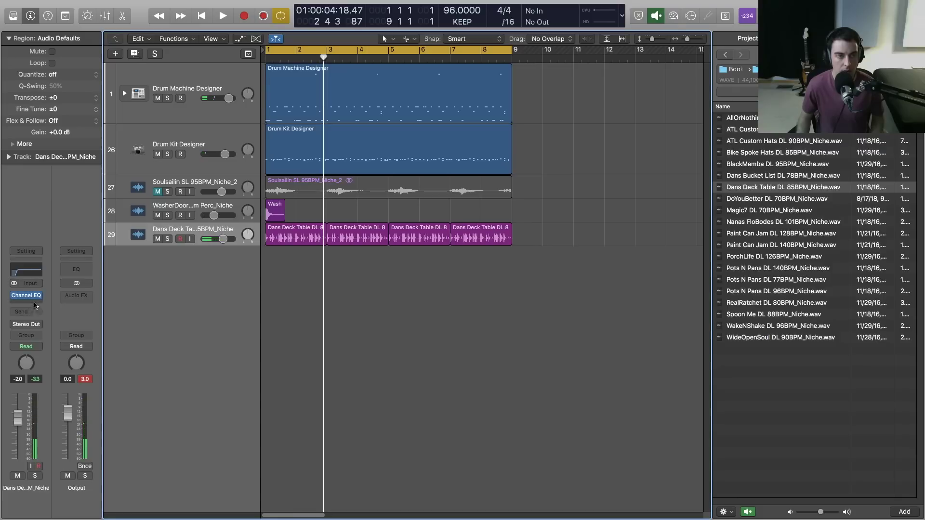
Step: Insert a stereo Space Designer reverb after the Channel EQ on the Dans Deck Table track
{"action": "left_click", "coordinate": [35, 303]}
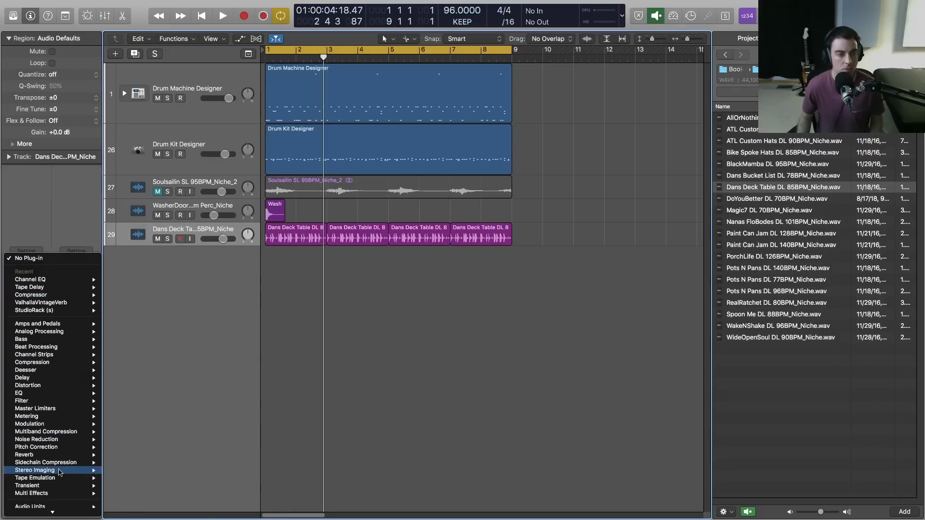
{"action": "mouse_move", "coordinate": [58, 457]}
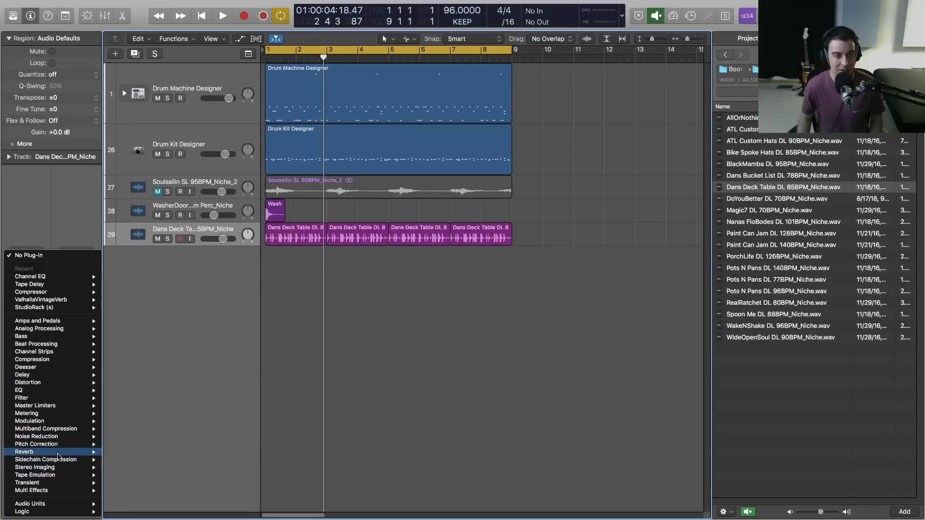
{"action": "mouse_move", "coordinate": [58, 455]}
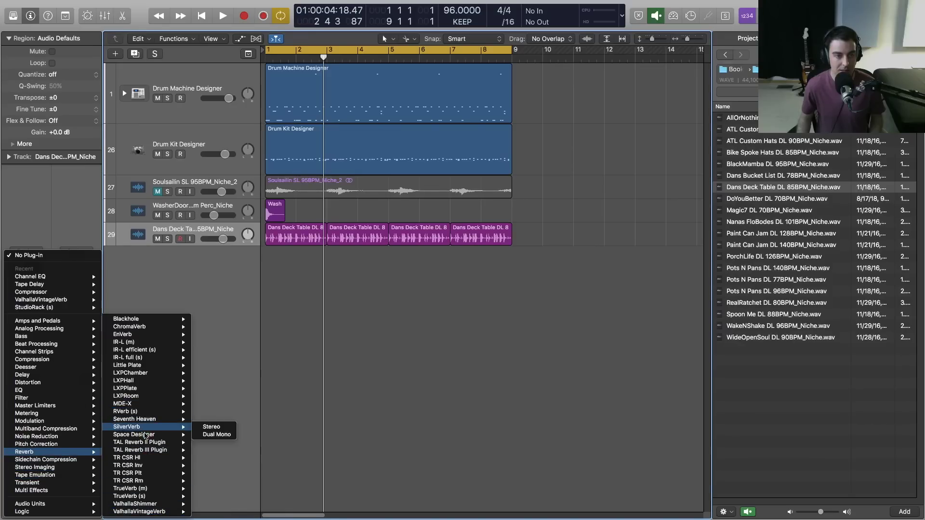
{"action": "mouse_move", "coordinate": [146, 436]}
{"action": "left_click", "coordinate": [227, 435]}
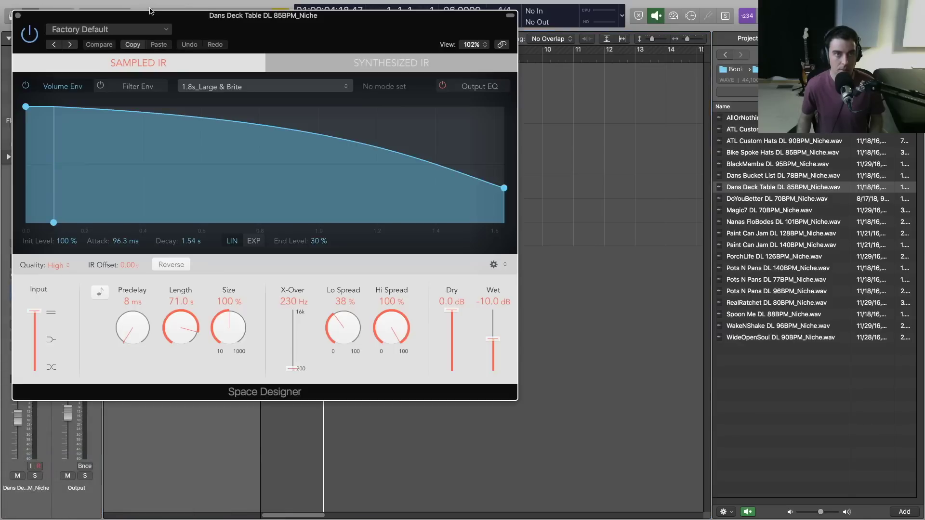
{"action": "left_click_drag", "start_coordinate": [200, 15], "coordinate": [297, 64]}
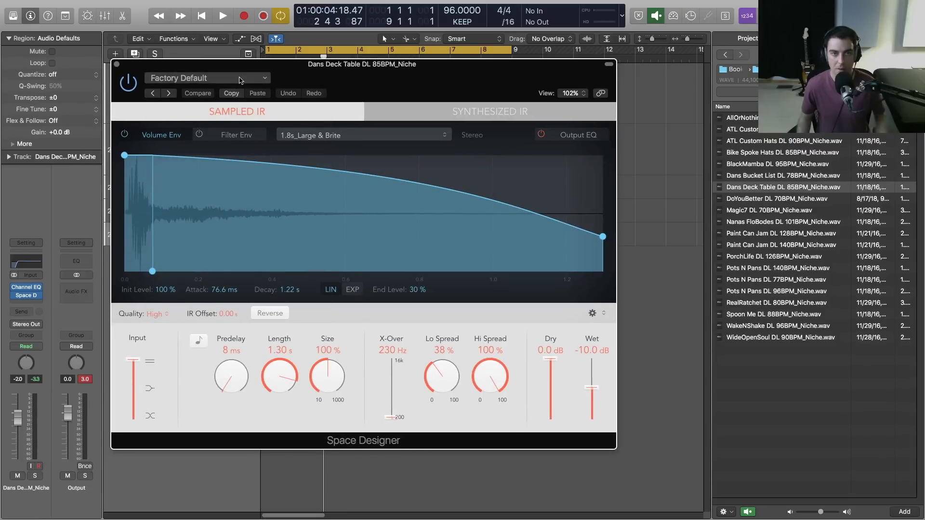
Step: Load the 1.1s Gated Chamber preset from the medium spaces' gated reverbs in Space Designer
{"action": "left_click", "coordinate": [240, 78]}
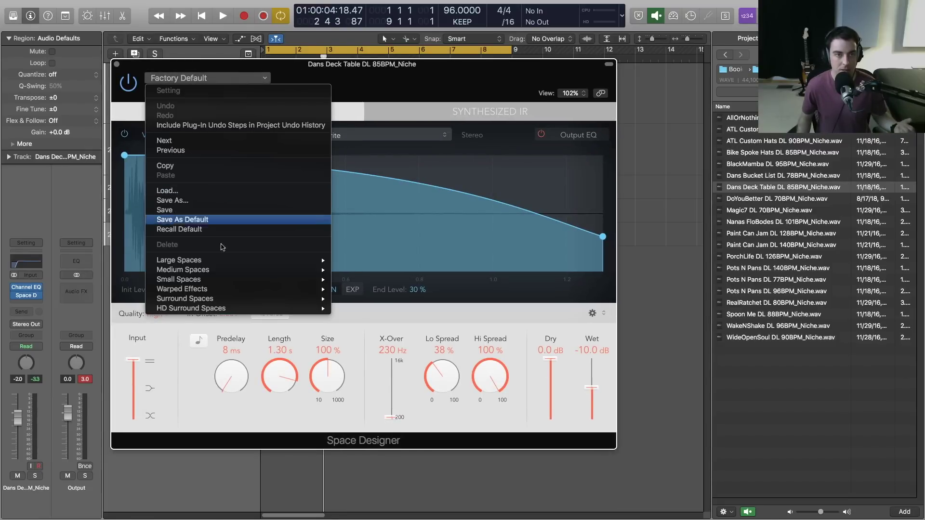
{"action": "mouse_move", "coordinate": [226, 269]}
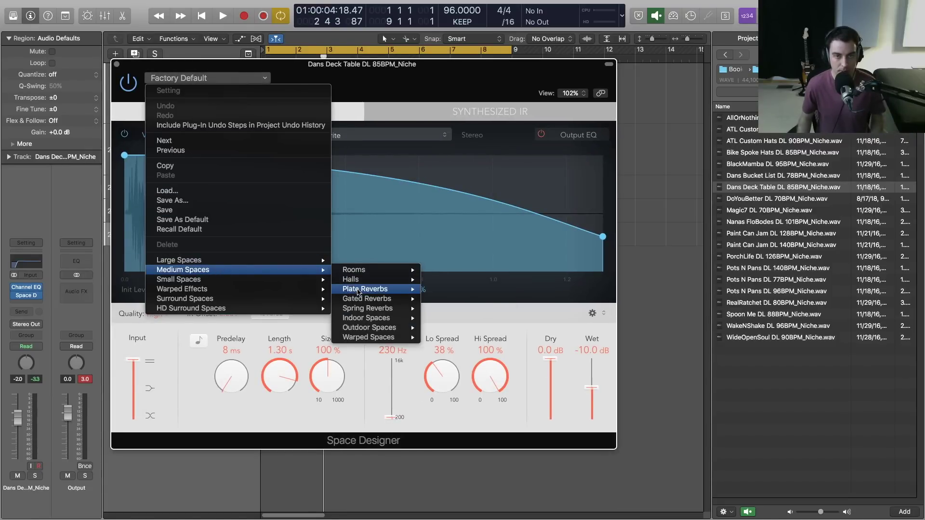
{"action": "mouse_move", "coordinate": [372, 300]}
{"action": "left_click", "coordinate": [465, 309]}
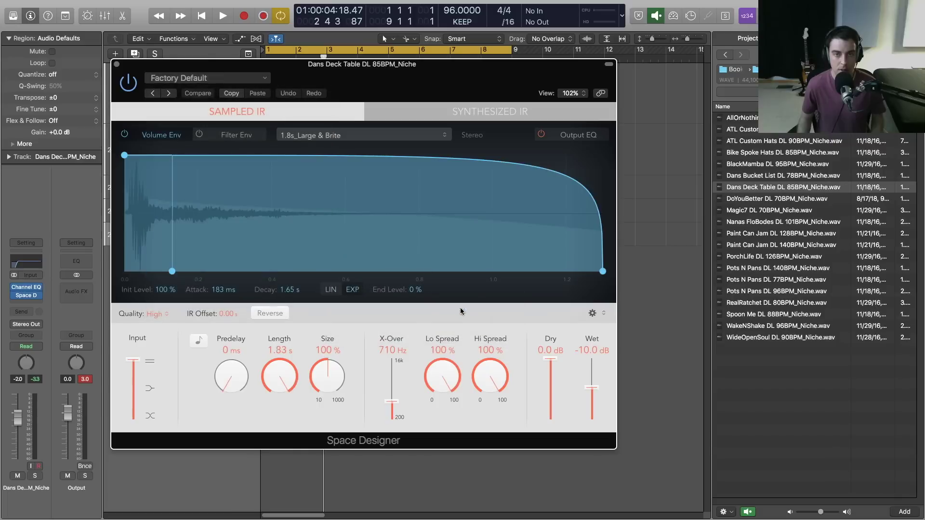
Step: Solo the Dans Deck Table track and set Space Designer's wet level to -20 dB during playback, closing the plug-in and stopping
{"action": "left_click", "coordinate": [35, 476]}
{"action": "key", "text": "space"}
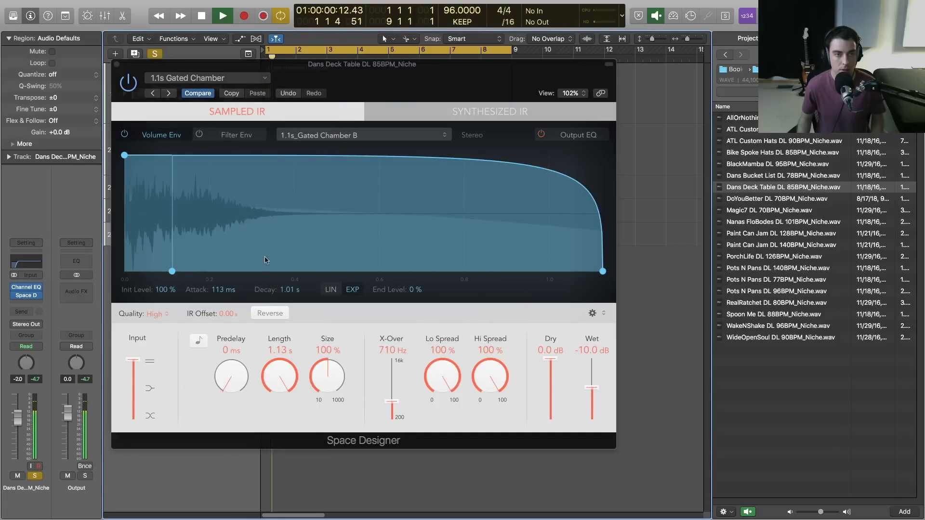
{"action": "left_click_drag", "start_coordinate": [592, 396], "coordinate": [590, 406]}
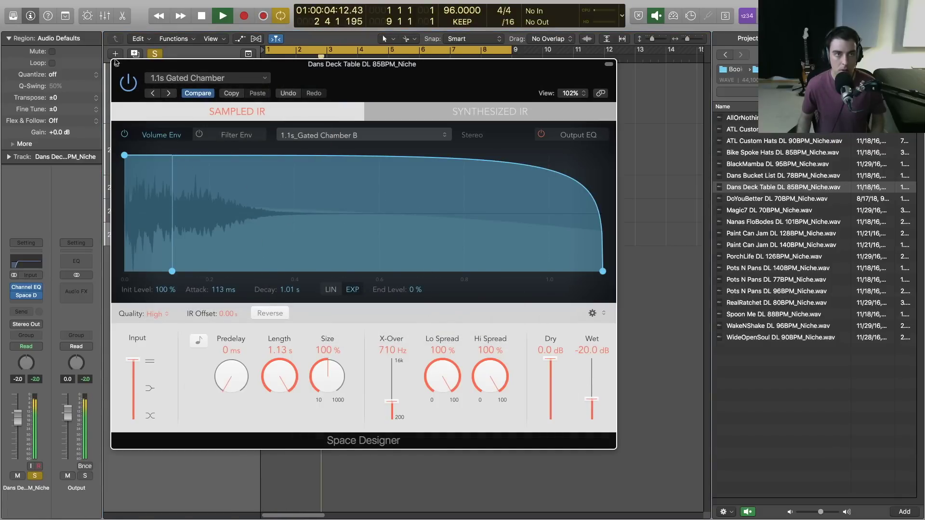
{"action": "left_click", "coordinate": [115, 62]}
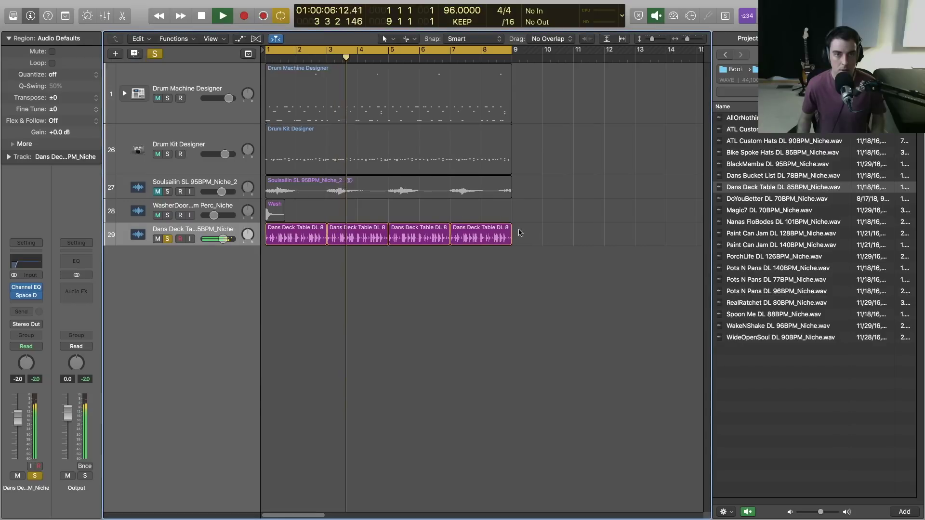
{"action": "key", "text": "space"}
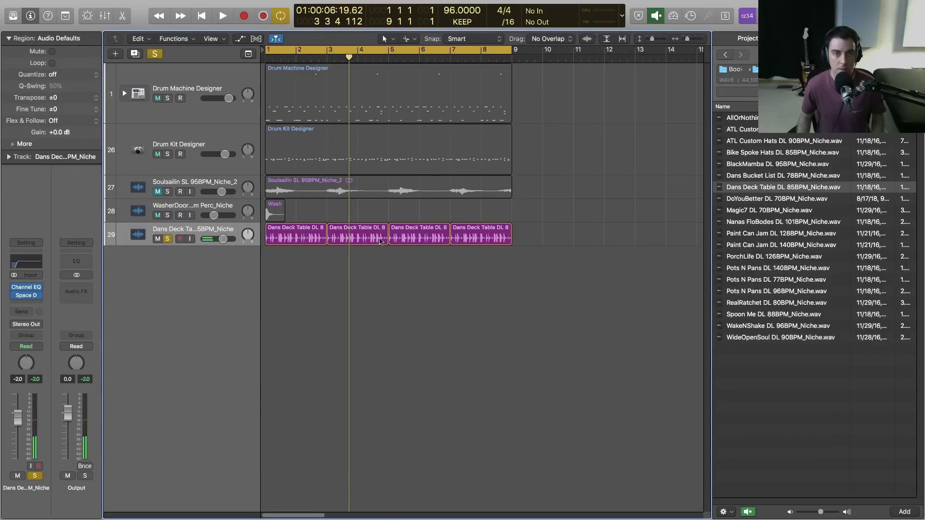
Step: Use the Fade tool to add a fade-out of about 468 to the second Dans Deck Table region, and turn off cycle mode
{"action": "left_click", "coordinate": [380, 241]}
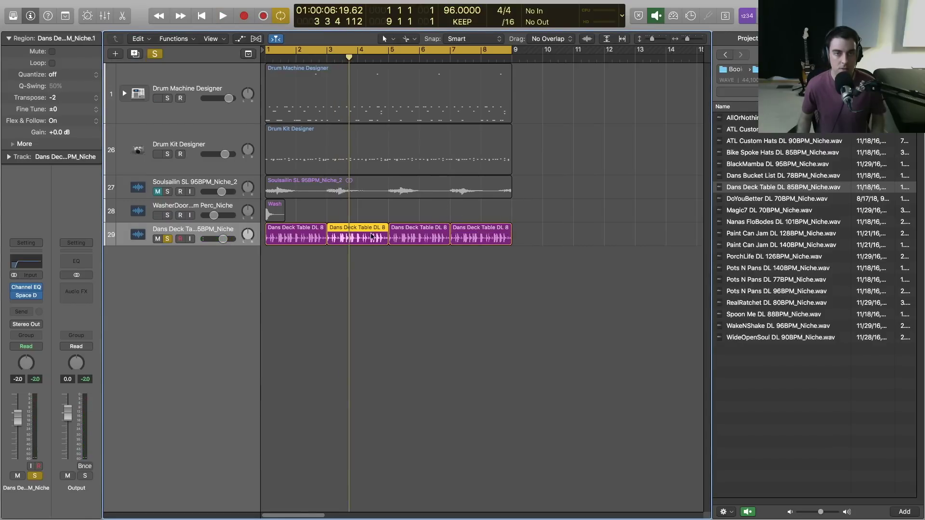
{"action": "left_click", "coordinate": [484, 246]}
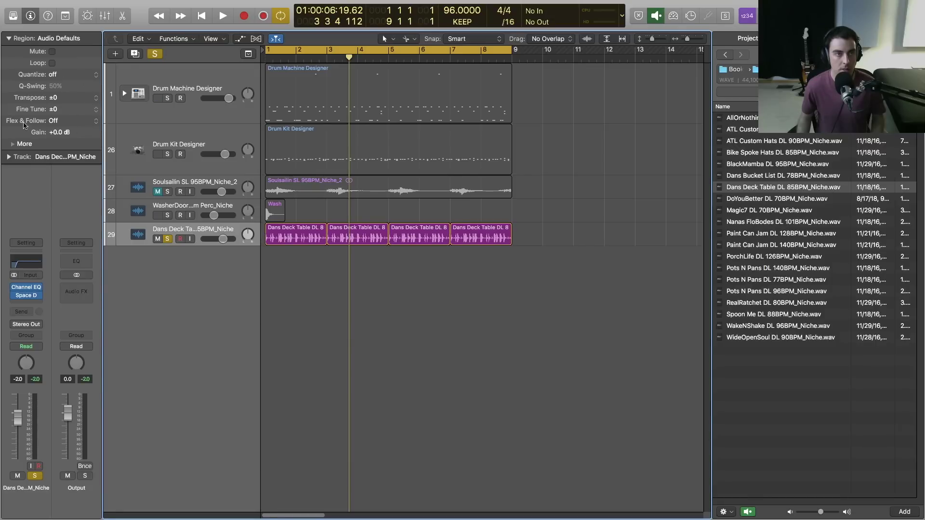
{"action": "left_click", "coordinate": [12, 144]}
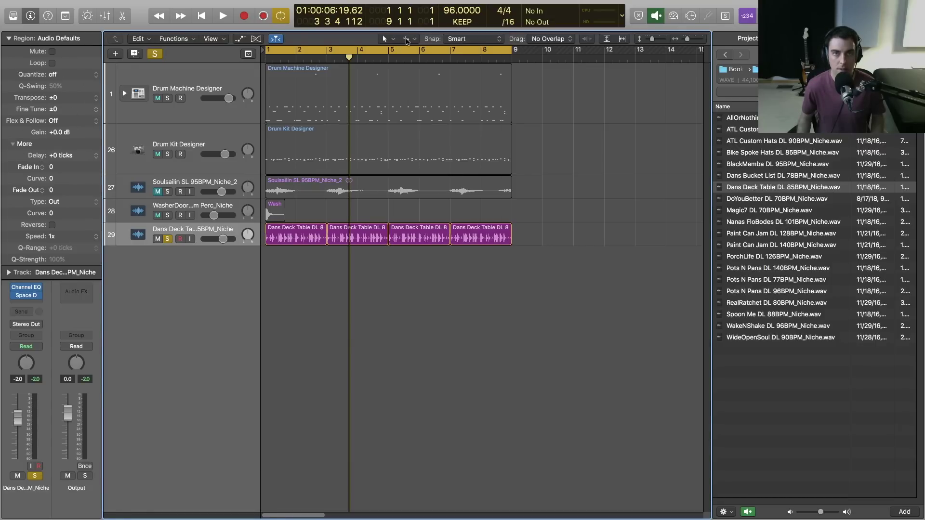
{"action": "left_click", "coordinate": [406, 39]}
{"action": "left_click", "coordinate": [424, 164]}
{"action": "left_click", "coordinate": [385, 234]}
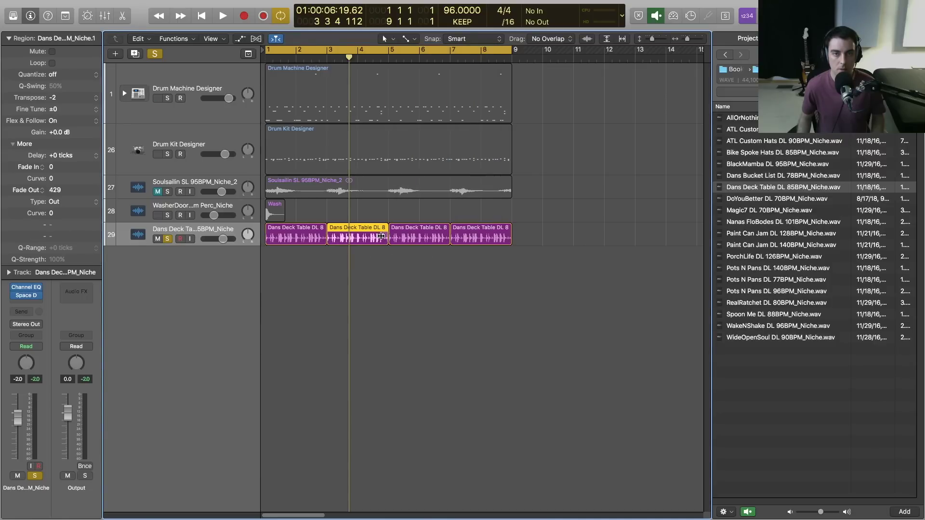
{"action": "key", "text": "c"}
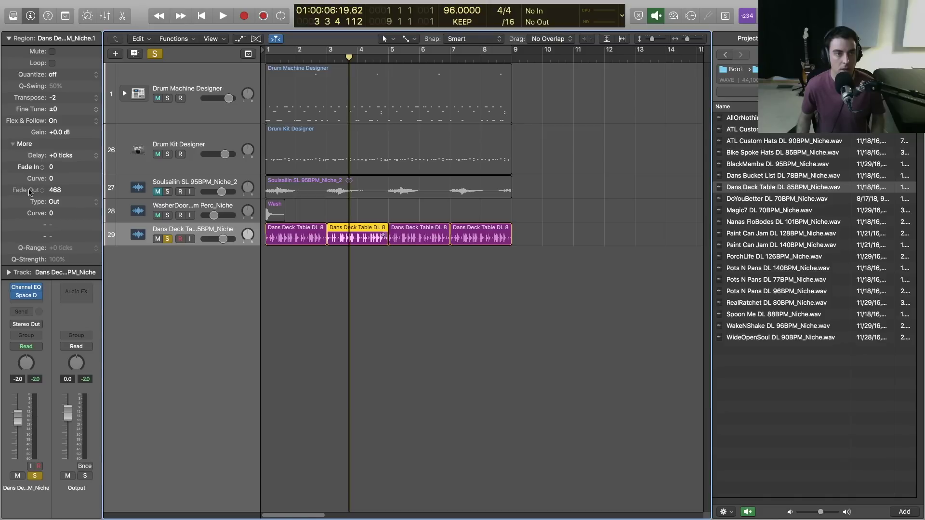
Step: Try the second Dans Deck Table region at transpose 0 and return it to -2
{"action": "left_click", "coordinate": [356, 274]}
{"action": "left_click", "coordinate": [365, 240]}
{"action": "left_click", "coordinate": [378, 282]}
{"action": "left_click", "coordinate": [341, 239]}
{"action": "type", "text": "0"}
{"action": "key", "text": "Return"}
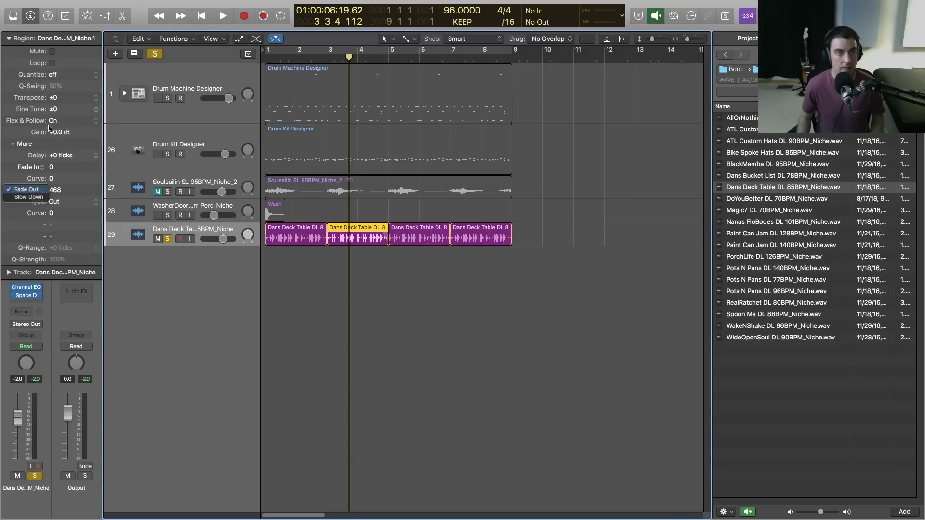
{"action": "left_click", "coordinate": [32, 191]}
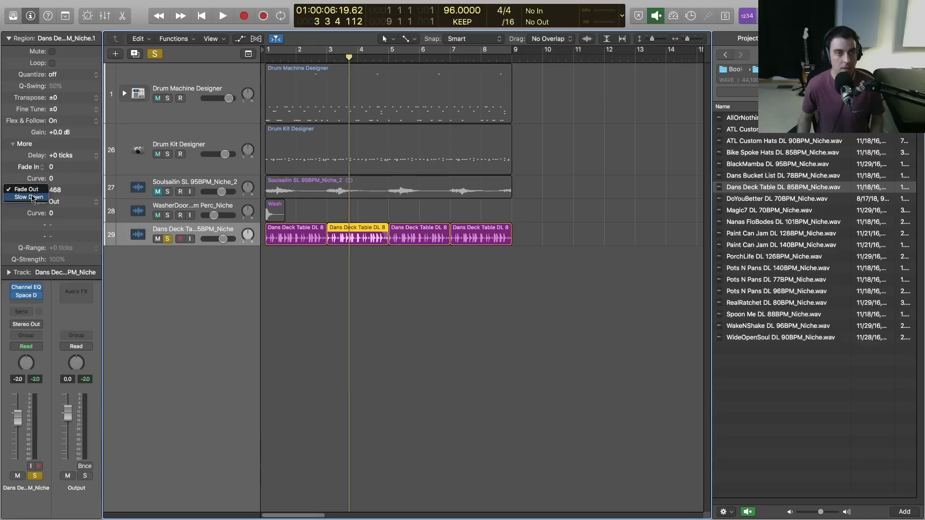
{"action": "left_click", "coordinate": [61, 99]}
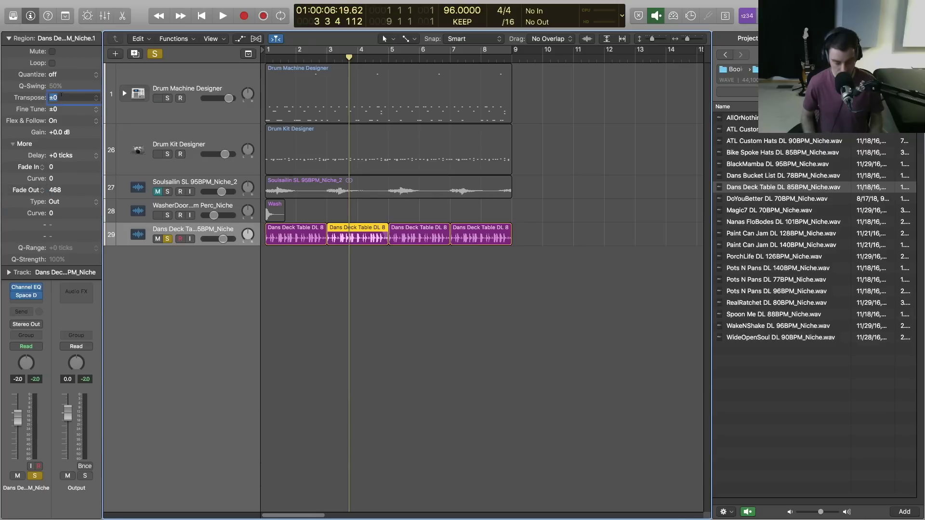
{"action": "double_click", "coordinate": [61, 99]}
{"action": "type", "text": "-2"}
{"action": "key", "text": "Return"}
{"action": "key", "text": "Return"}
Step: Play the soloed loop from the start and set Space Designer's wet level to -25 dB
{"action": "key", "text": "space"}
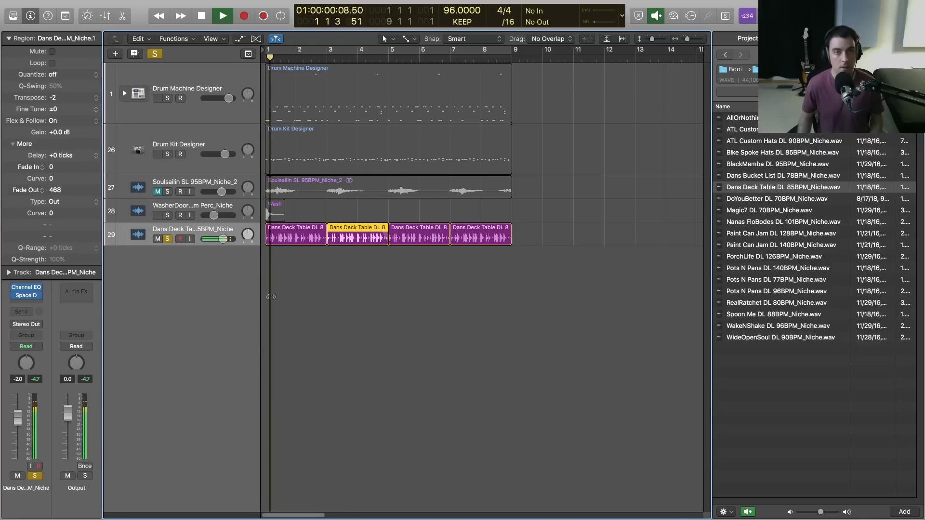
{"action": "left_click", "coordinate": [316, 295]}
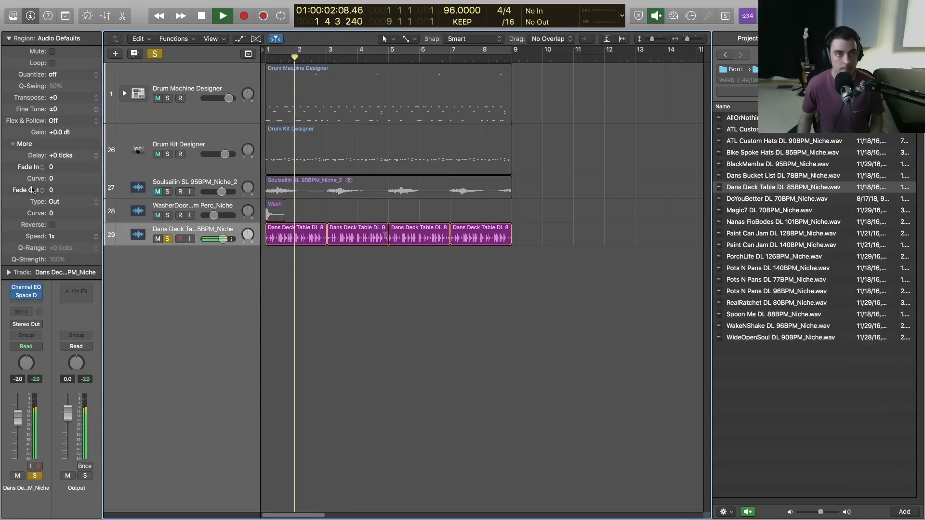
{"action": "left_click", "coordinate": [26, 295]}
{"action": "key", "text": "Return"}
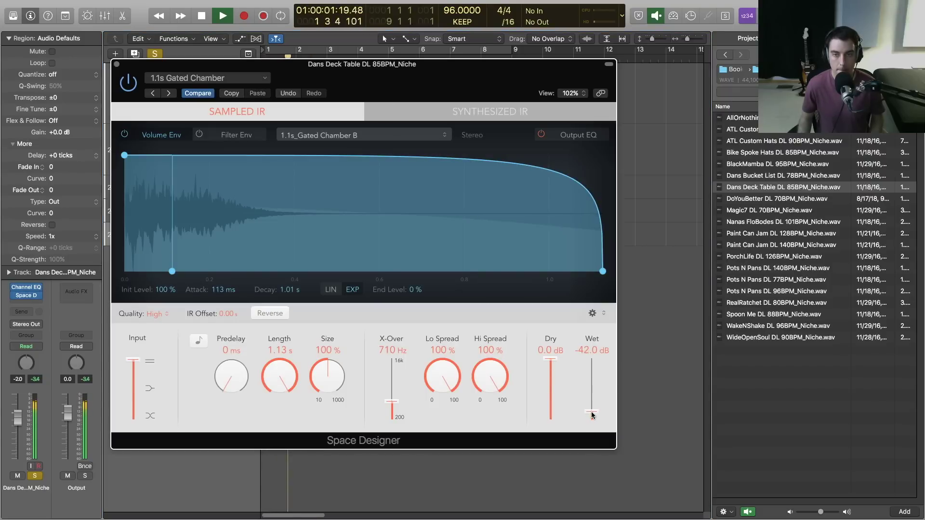
{"action": "left_click_drag", "start_coordinate": [592, 404], "coordinate": [592, 407]}
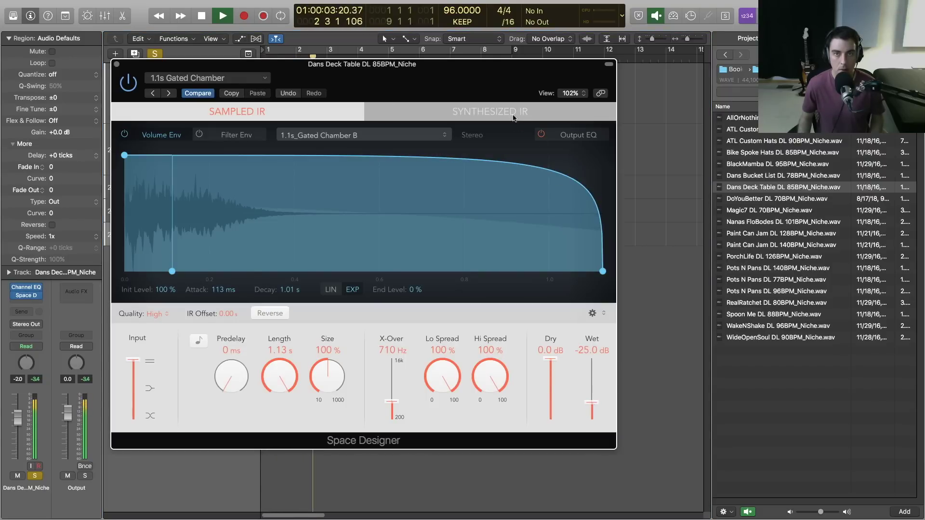
Step: Add a 650 Hz, 6 dB/Oct low cut in Space Designer's output EQ, close the plug-in and check the loop in the full beat
{"action": "left_click", "coordinate": [581, 140]}
{"action": "left_click", "coordinate": [158, 156]}
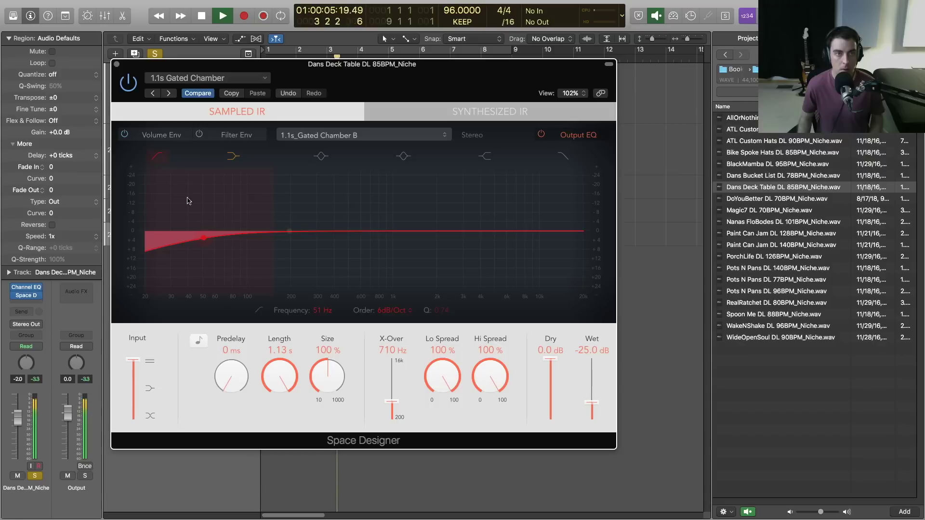
{"action": "left_click_drag", "start_coordinate": [283, 314], "coordinate": [357, 320]}
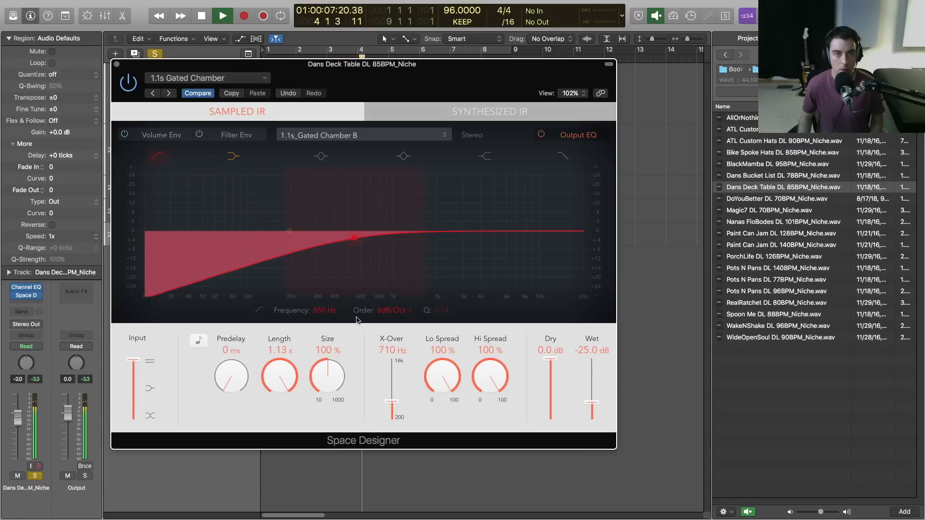
{"action": "left_click", "coordinate": [116, 65]}
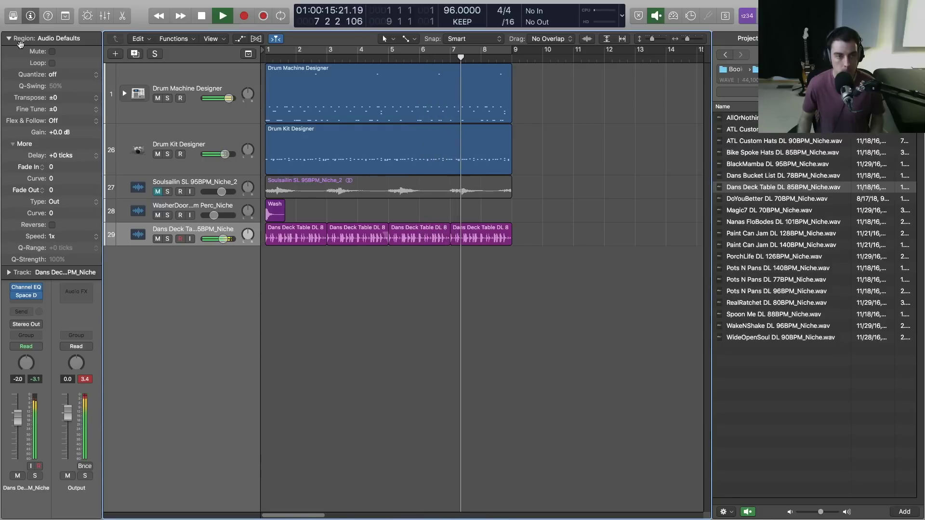
{"action": "key", "text": "space"}
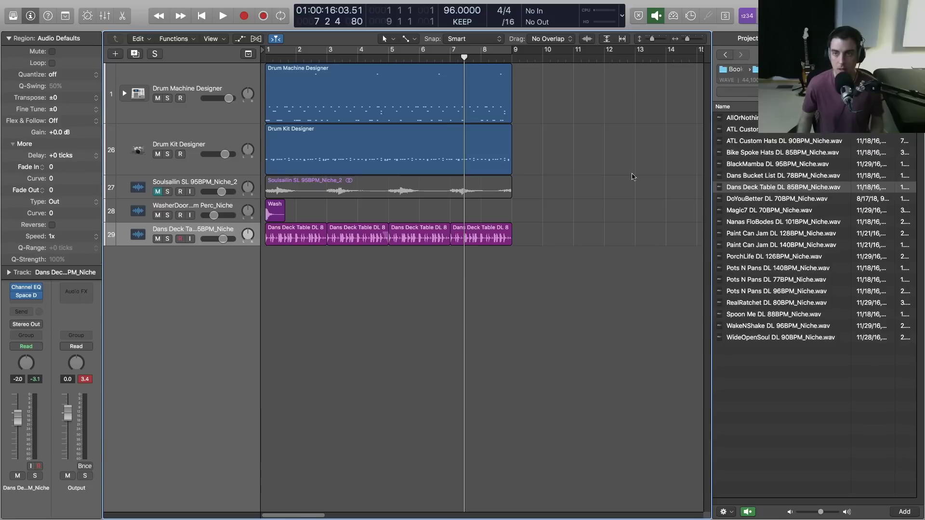
Step: Audition SD Yeahhhhhh FX_Niche.wav from the 3 Perc + FX folder and place it on a new track around beat 4 of bar 1
{"action": "left_click", "coordinate": [726, 56]}
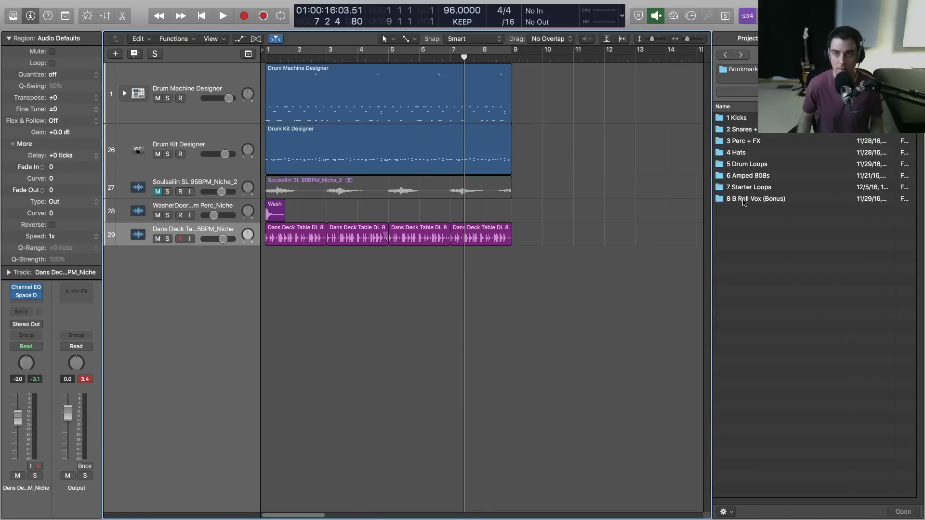
{"action": "double_click", "coordinate": [752, 142]}
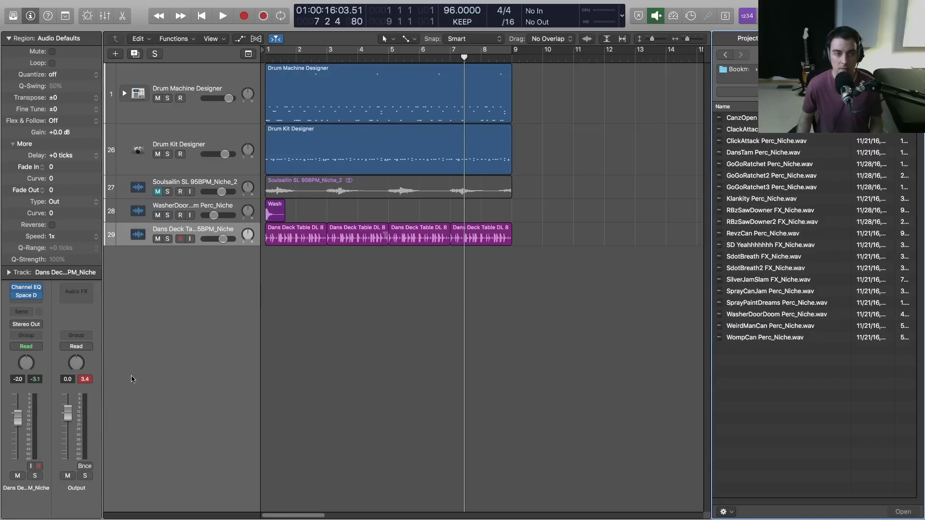
{"action": "left_click", "coordinate": [743, 246]}
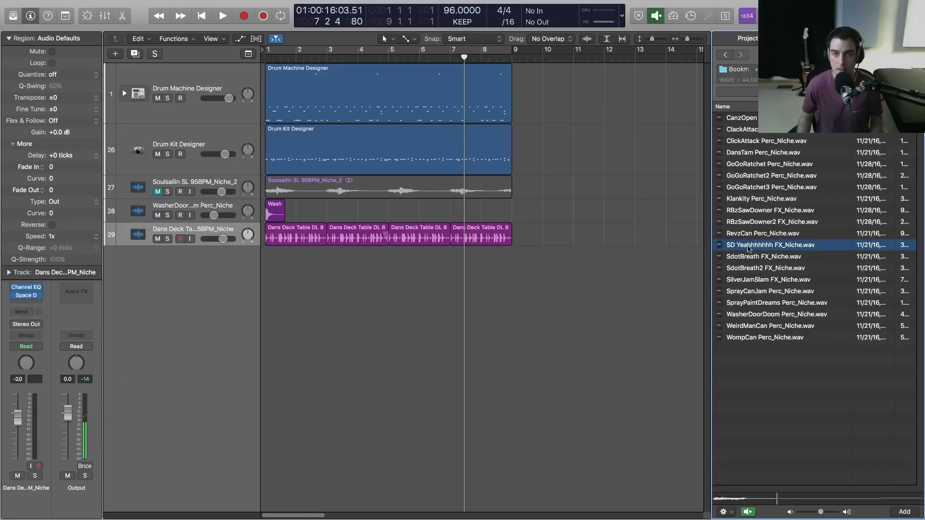
{"action": "left_click_drag", "start_coordinate": [697, 252], "coordinate": [296, 262]}
{"action": "left_click", "coordinate": [332, 282]}
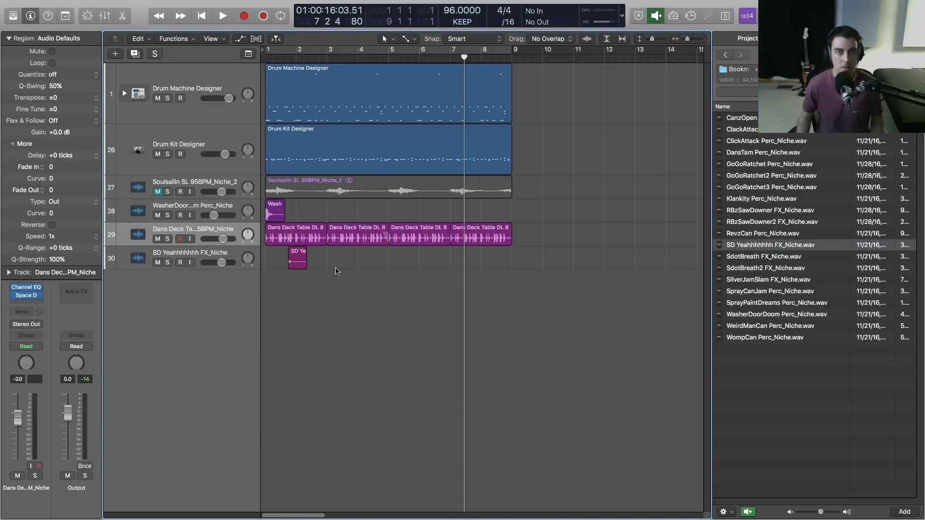
Step: During playback, move the SD Yeahhhhhh FX region about half a beat later and set its track volume to -5.3 dB
{"action": "key", "text": "Return"}
{"action": "key", "text": "space"}
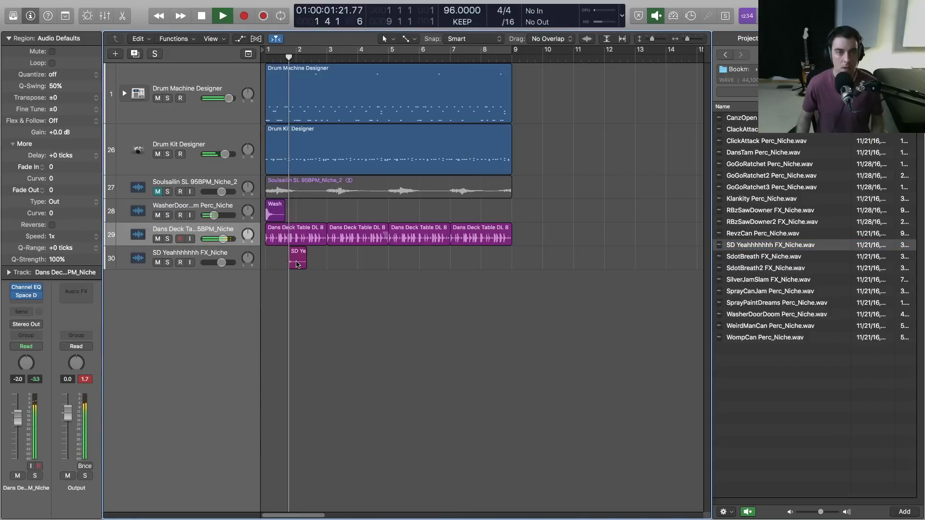
{"action": "left_click", "coordinate": [297, 264]}
{"action": "key", "text": "Return"}
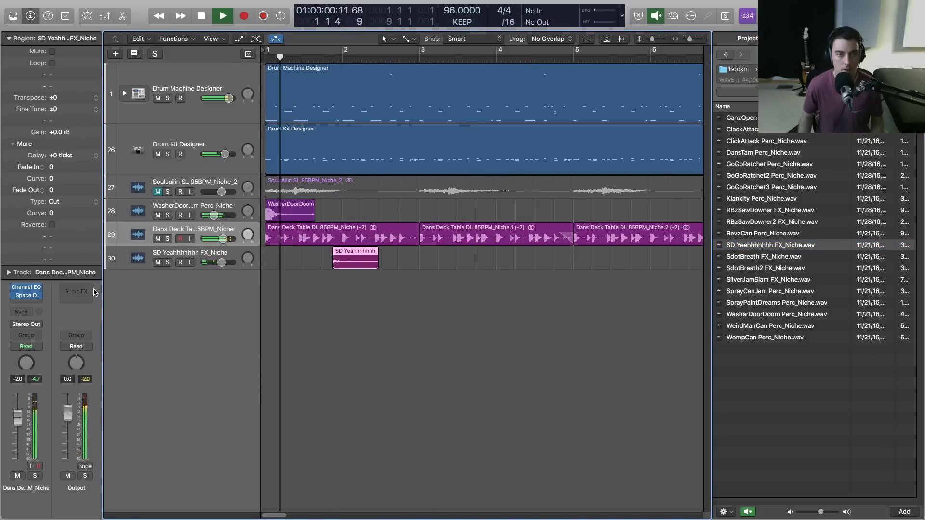
{"action": "left_click_drag", "start_coordinate": [222, 263], "coordinate": [219, 263]}
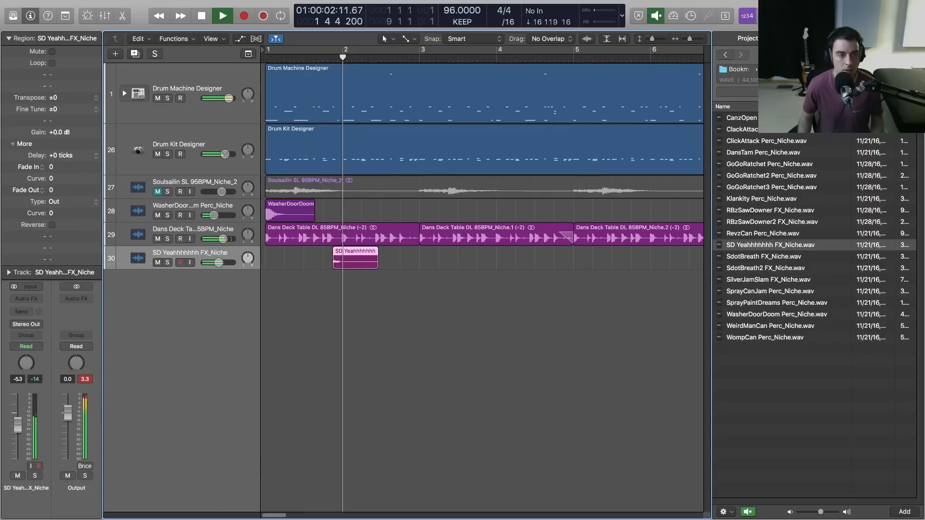
Step: Set the SD Yeahhhhhh track to -6.2 dB and move its region two bars later, near the end of bar 3
{"action": "left_click", "coordinate": [359, 281]}
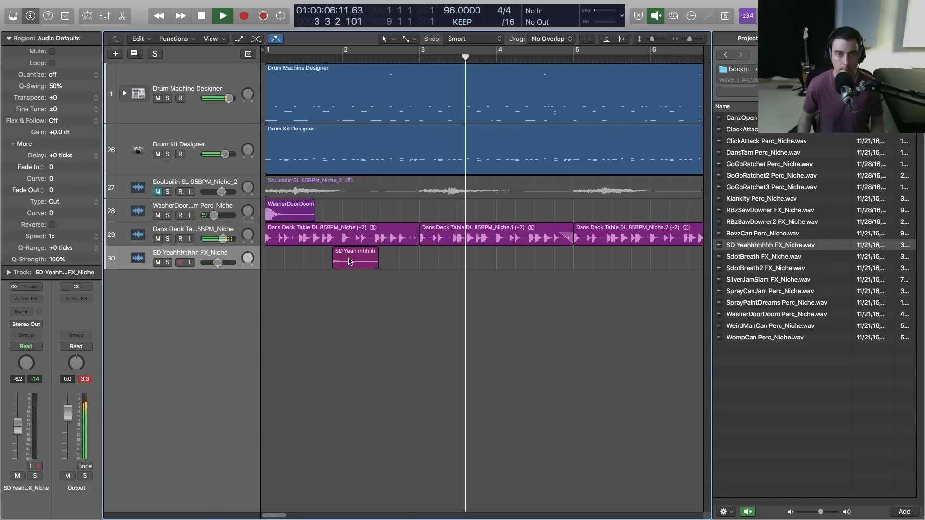
{"action": "key", "text": "space"}
{"action": "left_click_drag", "start_coordinate": [350, 262], "coordinate": [504, 270]}
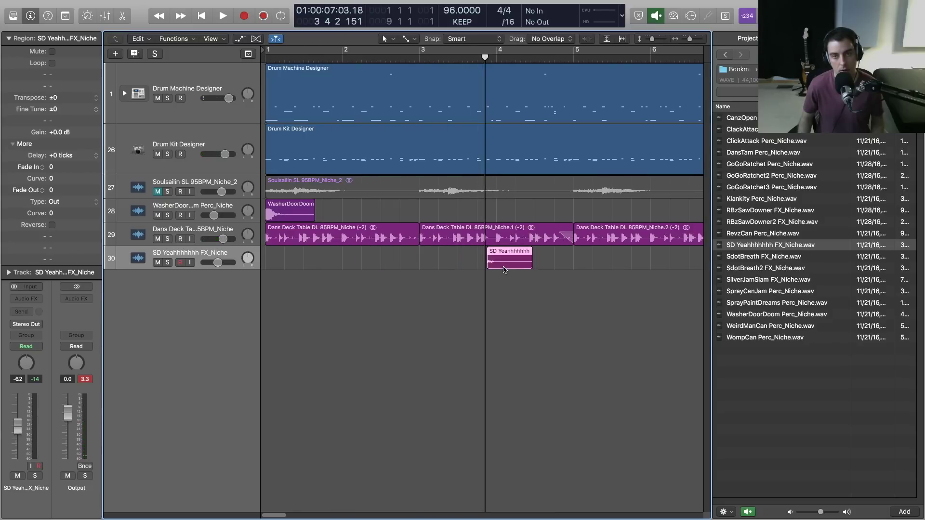
Step: Play from the start and copy the SD Yeahhhhhh region four bars later, near the end of bar 7
{"action": "key", "text": "Return"}
{"action": "key", "text": "space"}
{"action": "scroll", "coordinate": [518, 293], "scroll_direction": "down", "scroll_amount": 3}
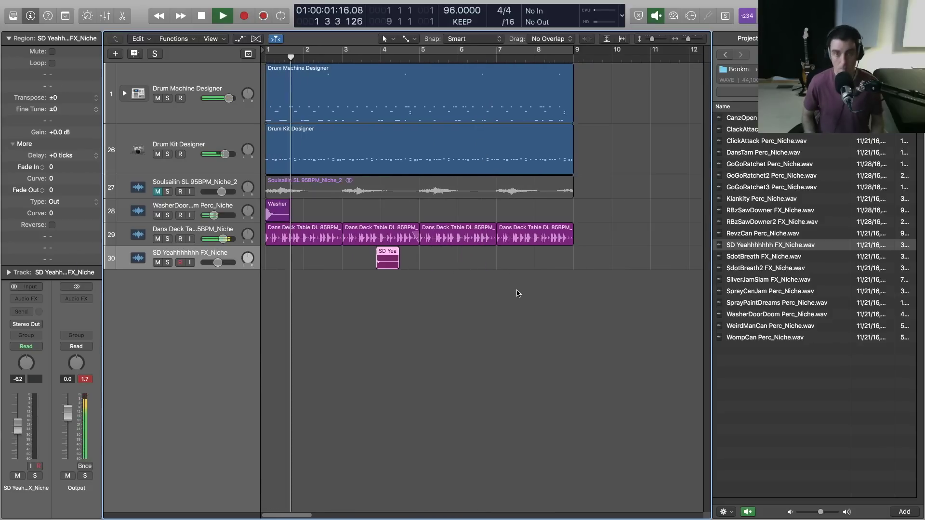
{"action": "left_click_drag", "start_coordinate": [400, 263], "coordinate": [544, 270]}
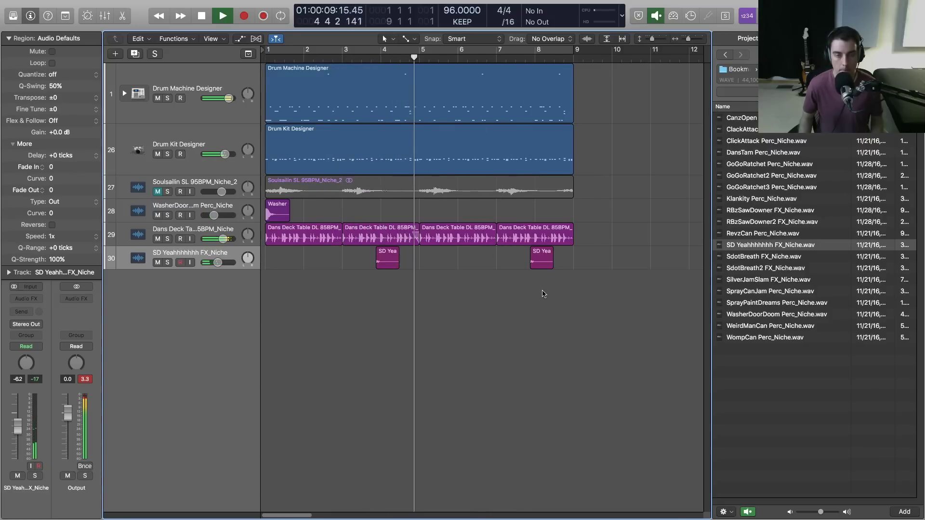
Step: Insert a Tape Delay on the SD Yeahhhhhh track with 100% dry and 19% wet output
{"action": "left_click", "coordinate": [30, 302]}
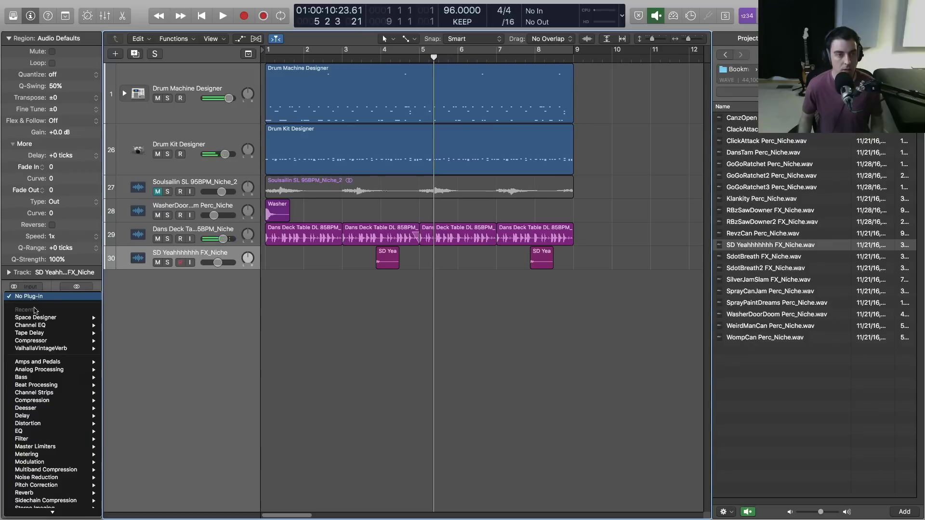
{"action": "mouse_move", "coordinate": [54, 336]}
{"action": "left_click", "coordinate": [122, 333]}
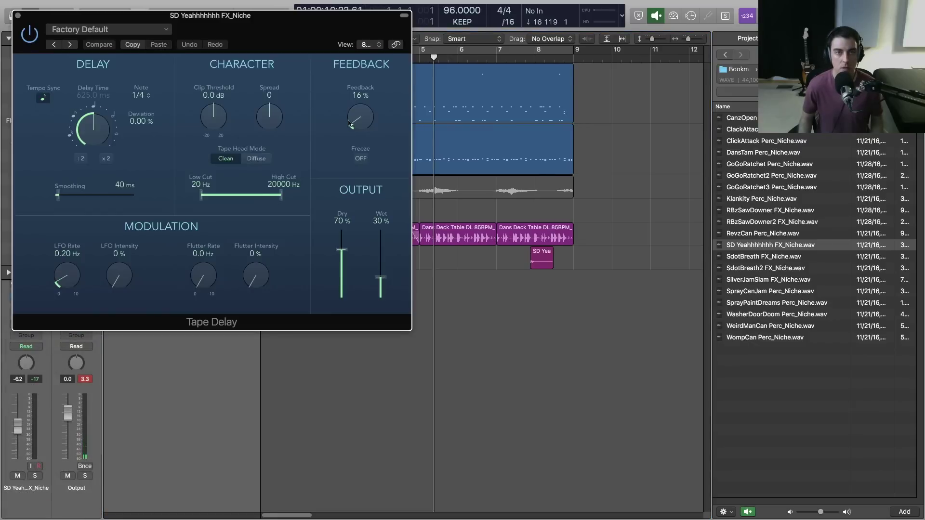
{"action": "left_click_drag", "start_coordinate": [380, 278], "coordinate": [380, 286]}
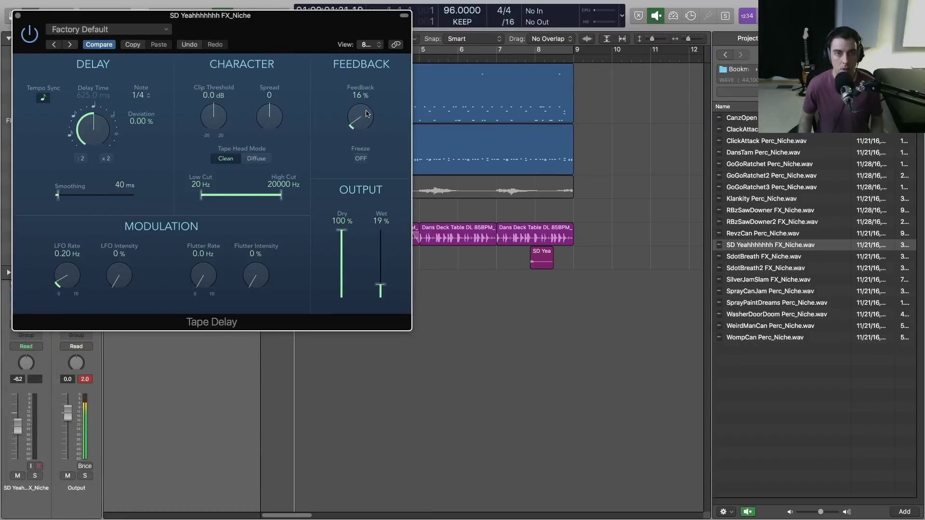
Step: Set the Tape Delay to 71% feedback, 100 spread, 390 Hz low cut and 11200 Hz high cut, and close the plug-in
{"action": "left_click_drag", "start_coordinate": [365, 117], "coordinate": [368, 72]}
{"action": "left_click_drag", "start_coordinate": [270, 116], "coordinate": [268, 33]}
{"action": "left_click_drag", "start_coordinate": [202, 196], "coordinate": [225, 197]}
{"action": "mouse_move", "coordinate": [281, 197]}
{"action": "left_mouse_down"}
{"action": "mouse_move", "coordinate": [235, 196]}
{"action": "mouse_move", "coordinate": [276, 196]}
{"action": "left_mouse_up"}
{"action": "left_click_drag", "start_coordinate": [261, 18], "coordinate": [385, 141]}
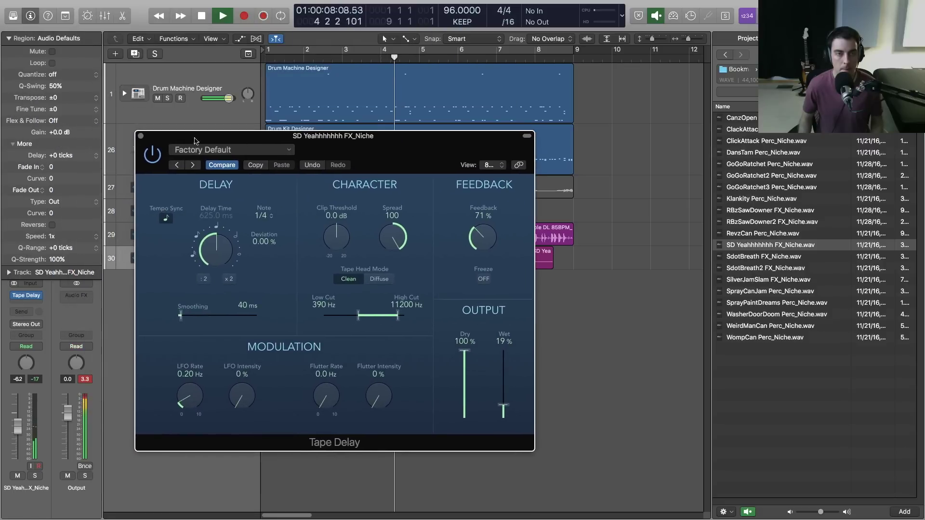
{"action": "left_click", "coordinate": [140, 136]}
Step: Copy the WasherDoorDoom region to bar 5, change both regions' fade-out to Slow Down and play from the start
{"action": "left_click_drag", "start_coordinate": [278, 218], "coordinate": [434, 221]}
{"action": "key", "text": "space"}
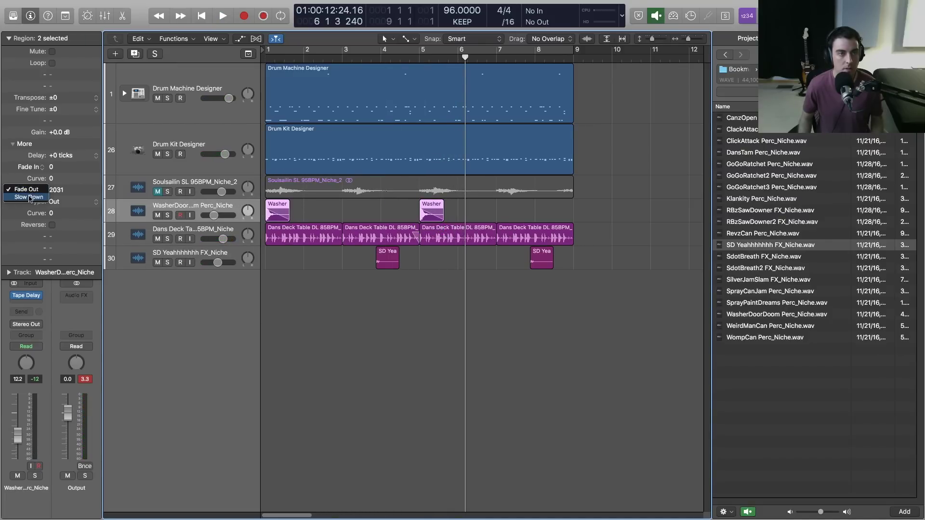
{"action": "left_click", "coordinate": [279, 250]}
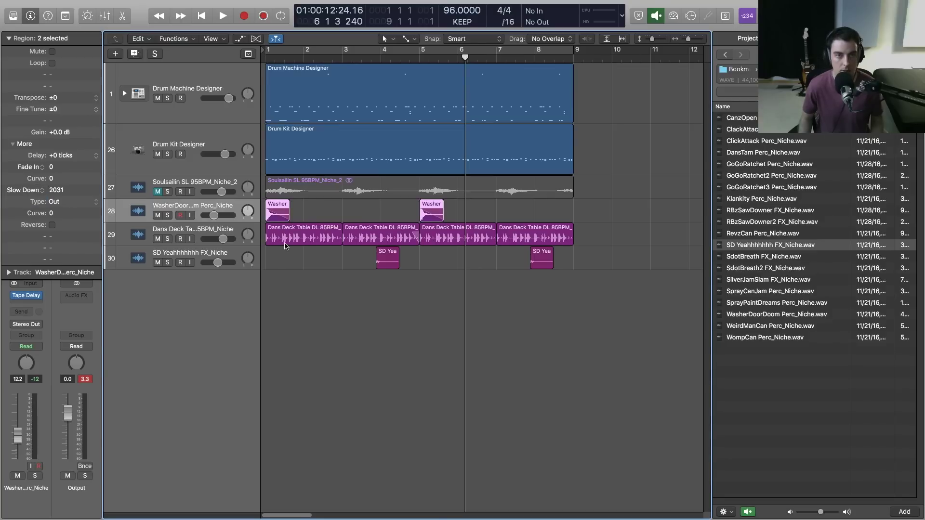
{"action": "key", "text": "Return"}
{"action": "key", "text": "space"}
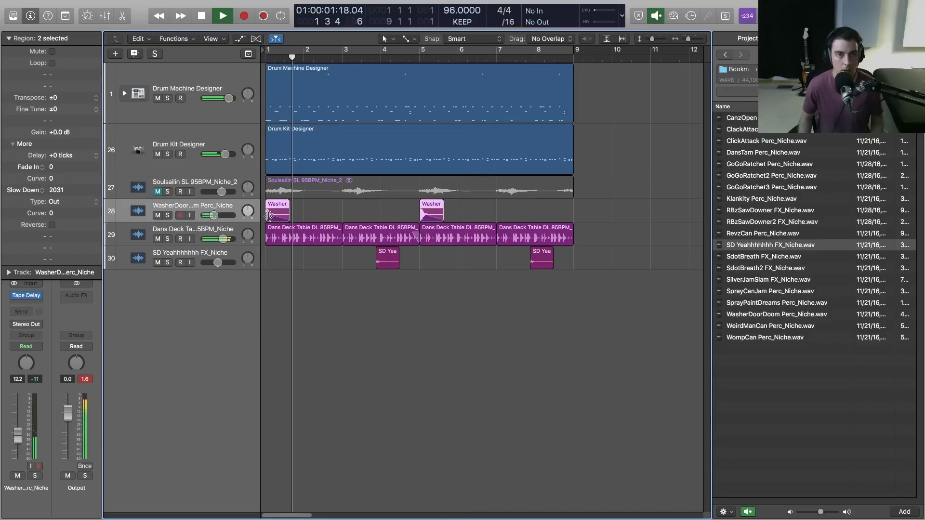
Step: While replaying from the start, set the WasherDoorDoom track to -9.0 dB and both regions' Slow Down curve to -10
{"action": "key", "text": "Return"}
{"action": "left_click_drag", "start_coordinate": [269, 217], "coordinate": [216, 215]}
{"action": "key", "text": "Return"}
{"action": "left_click_drag", "start_coordinate": [279, 218], "coordinate": [283, 217]}
{"action": "key", "text": "Return"}
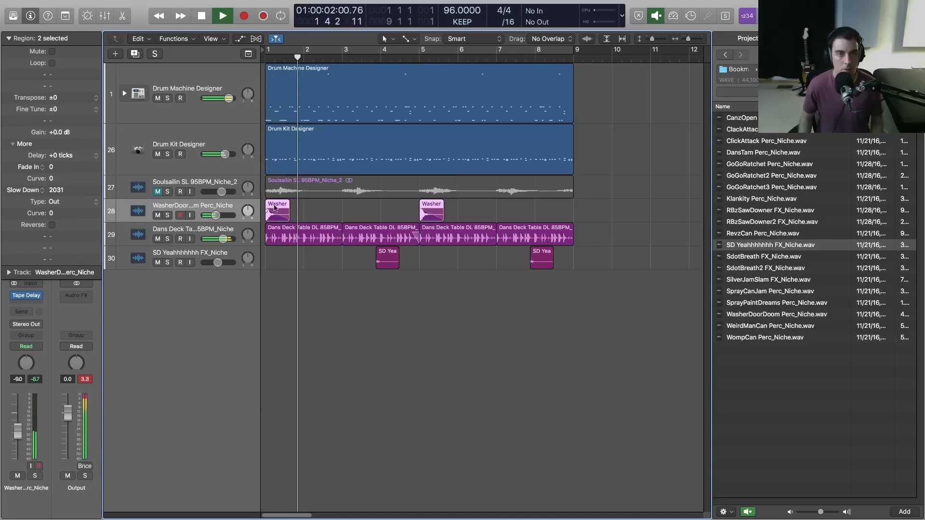
{"action": "left_click_drag", "start_coordinate": [275, 208], "coordinate": [278, 219]}
{"action": "key", "text": "Return"}
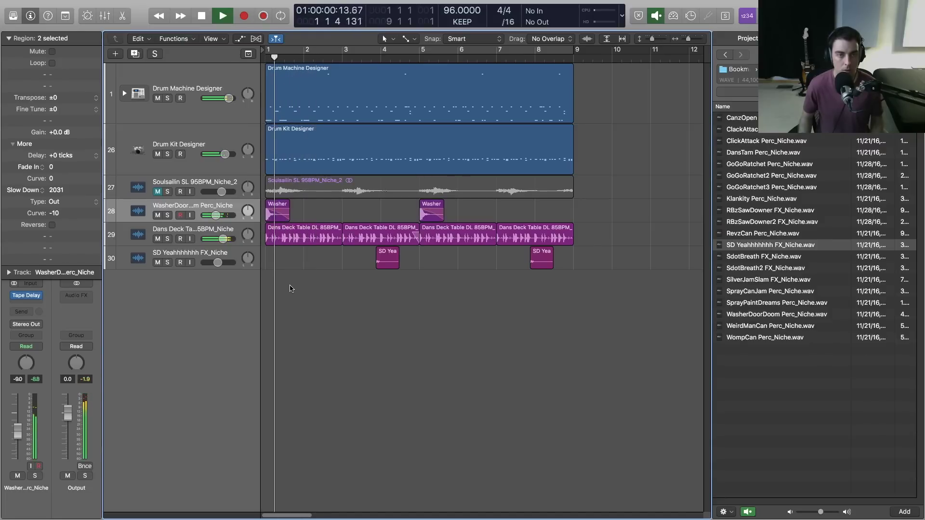
Step: Play the whole beat from the start with the Soulsailin sample loop unmuted
{"action": "left_click", "coordinate": [290, 288]}
{"action": "key", "text": "Return"}
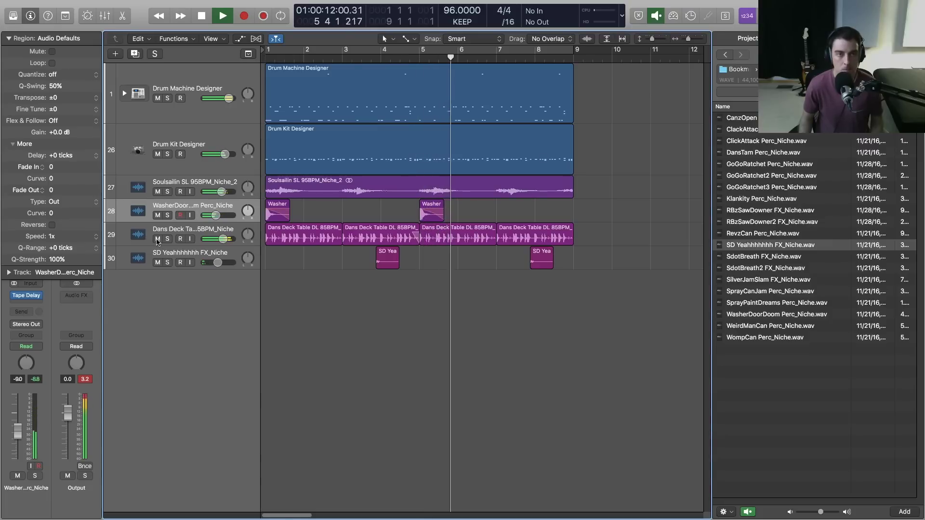
{"action": "key", "text": "space"}
Step: Load VEShaker Perc_336V2.wav onto the C#2 pad of Drum Machine Designer
{"action": "left_click", "coordinate": [314, 172]}
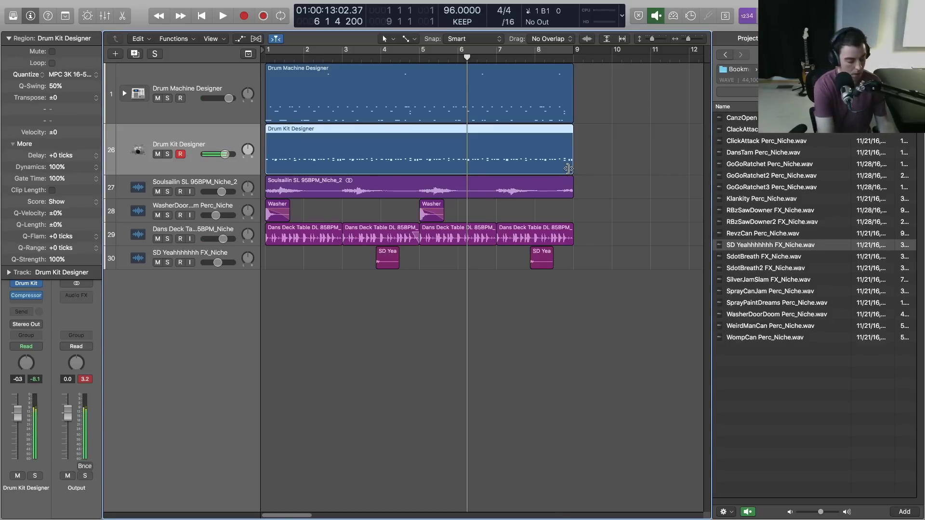
{"action": "left_click_drag", "start_coordinate": [766, 303], "coordinate": [565, 200]}
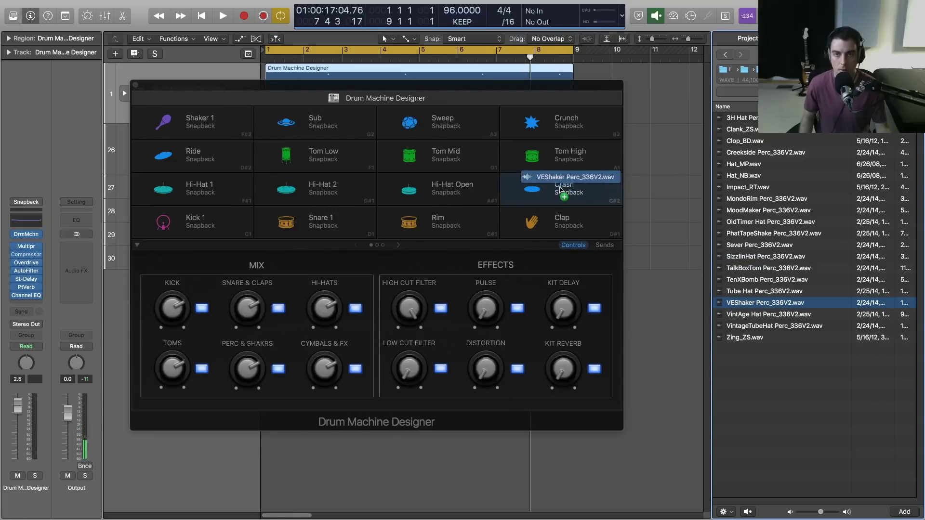
{"action": "left_click", "coordinate": [565, 200]}
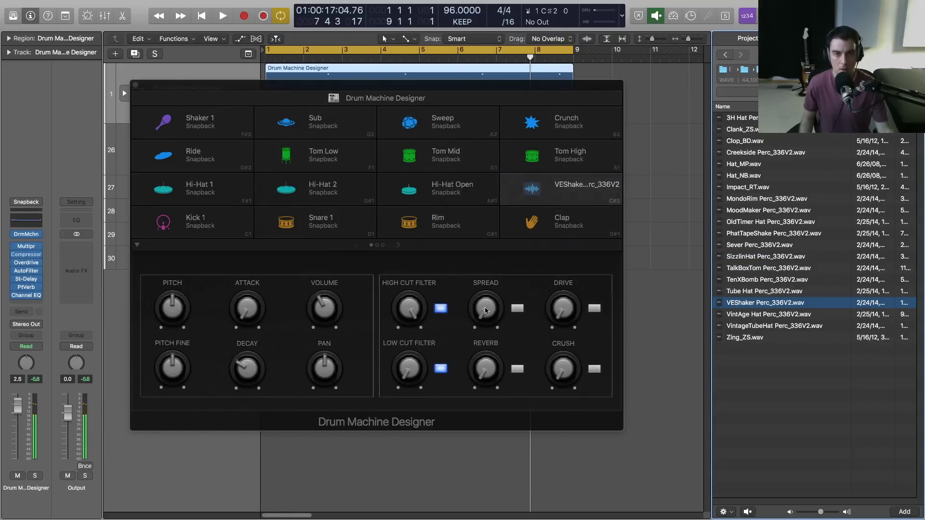
Step: Shape the VEShaker pad with 22% spread, 0.0480 decay, C#3 pitch, a raised low cut and a 9700 Hz high cut
{"action": "left_click_drag", "start_coordinate": [485, 309], "coordinate": [485, 282]}
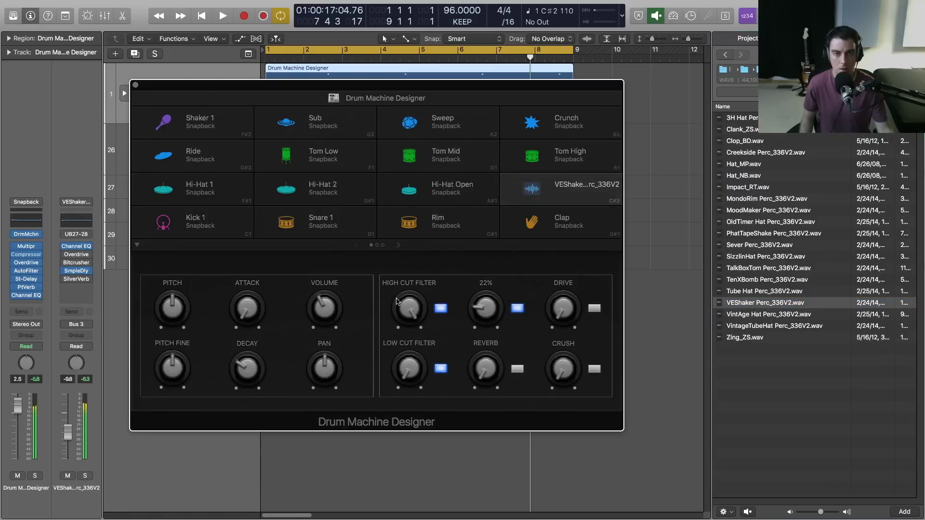
{"action": "left_click_drag", "start_coordinate": [230, 374], "coordinate": [251, 370]}
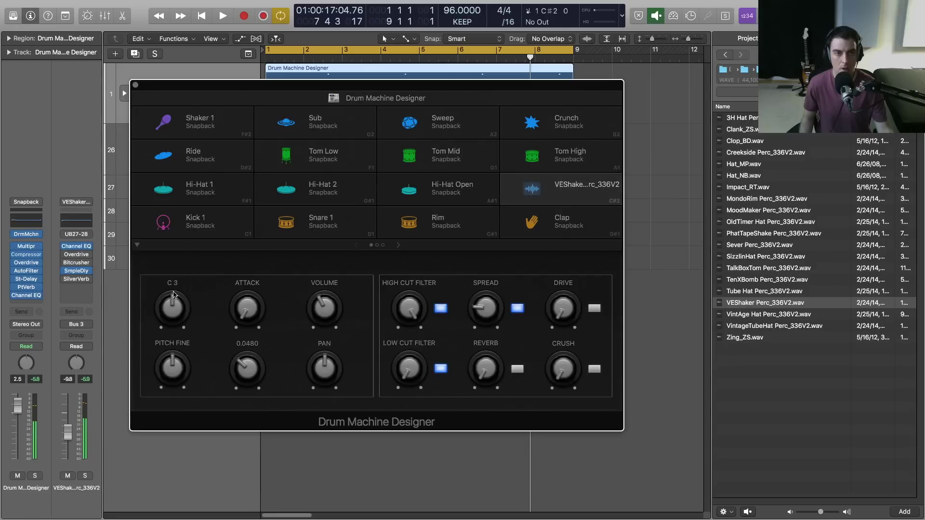
{"action": "left_click_drag", "start_coordinate": [173, 295], "coordinate": [172, 325]}
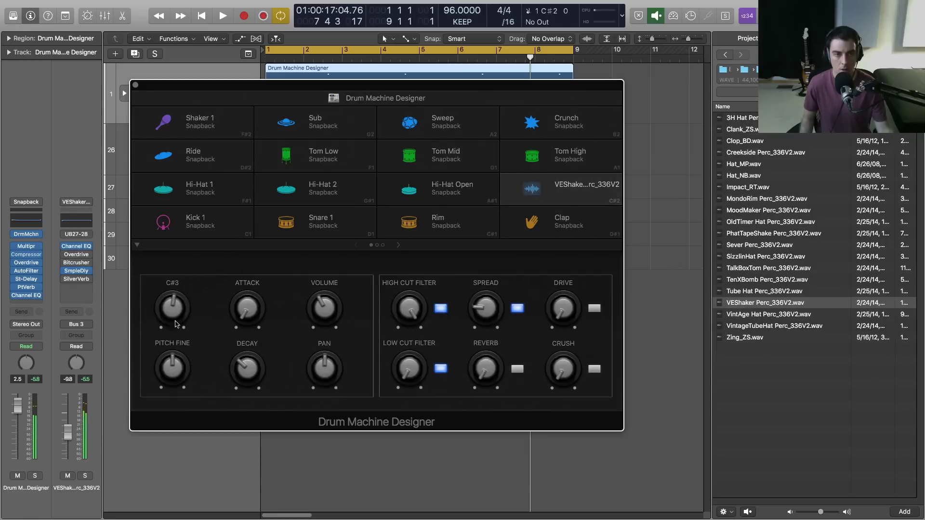
{"action": "left_click_drag", "start_coordinate": [408, 363], "coordinate": [388, 361]}
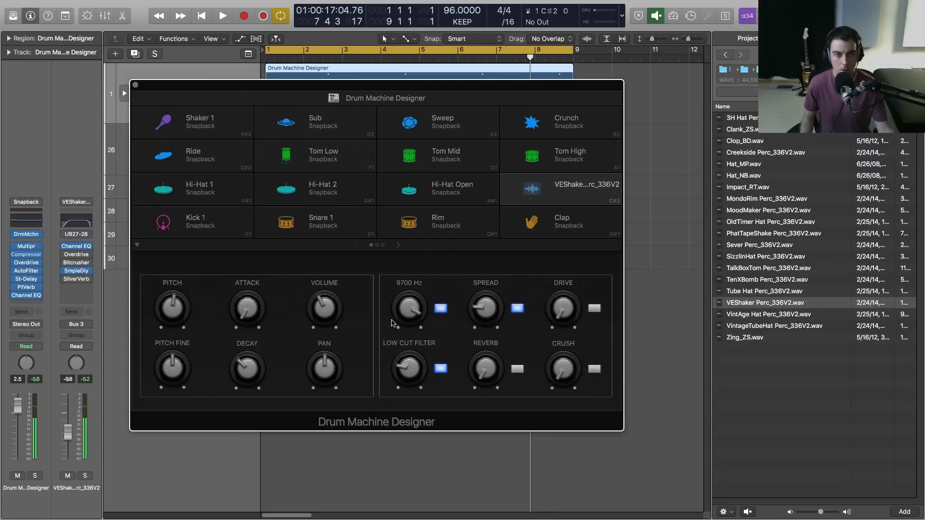
Step: Set the VEShaker pad's reverb to 41% during playback and record a shaker pattern on the Drum Machine Designer track
{"action": "key", "text": "space"}
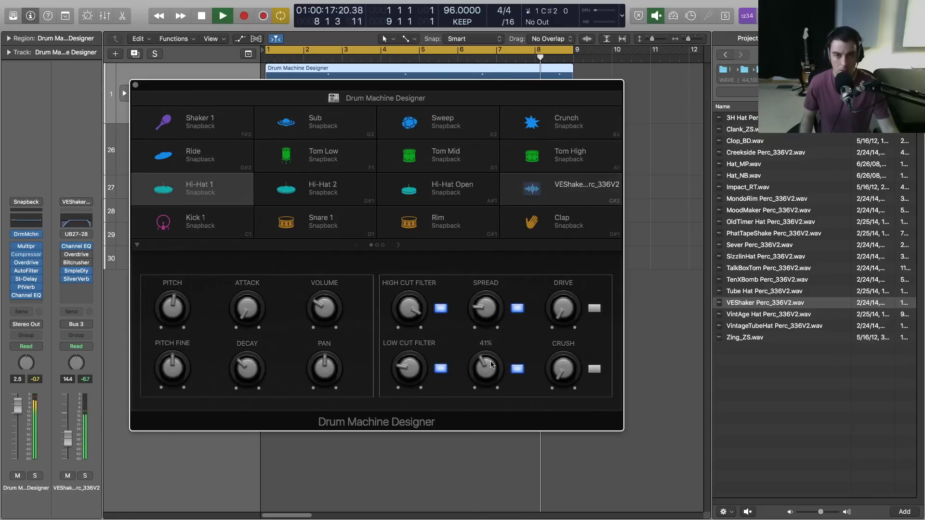
{"action": "key", "text": "r"}
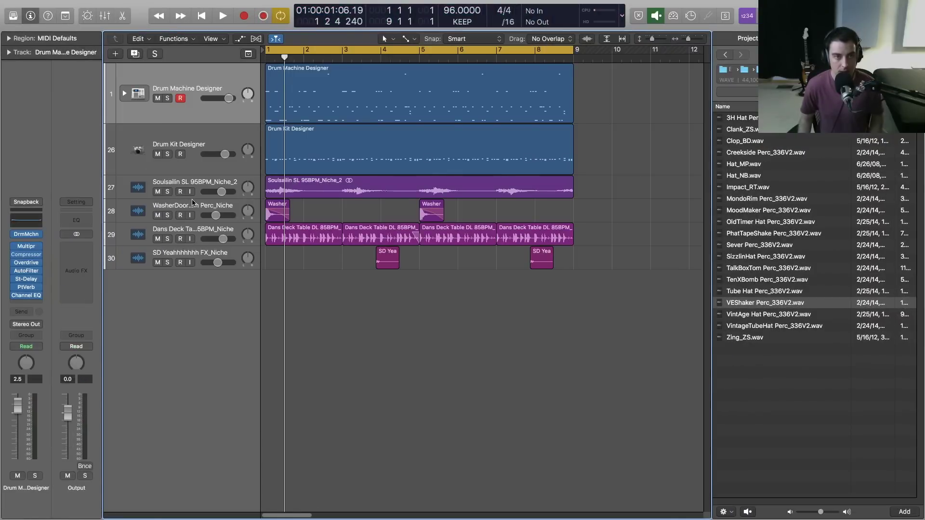
Step: Mute the Soulsailin track, move it below the SD Yeahhhhhh track and play the drums without it
{"action": "left_click", "coordinate": [158, 192]}
{"action": "left_click_drag", "start_coordinate": [162, 195], "coordinate": [164, 263]}
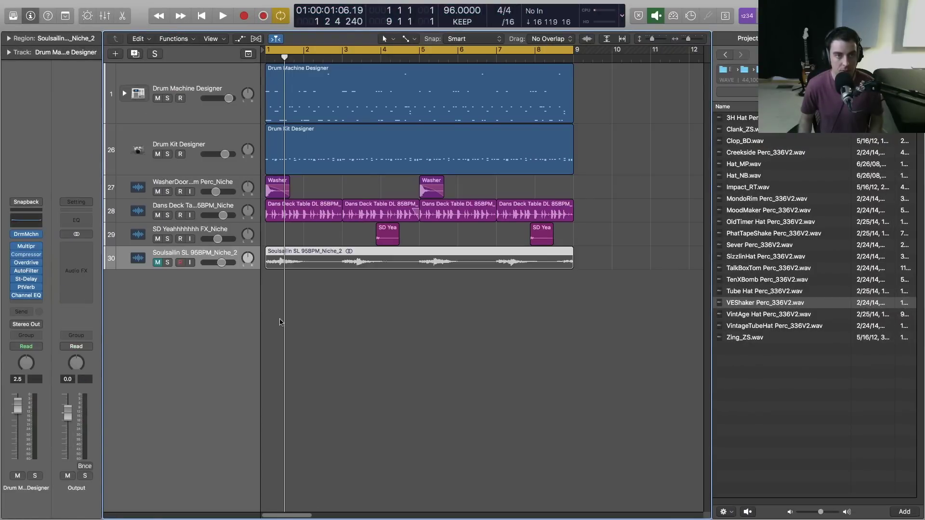
{"action": "key", "text": "space"}
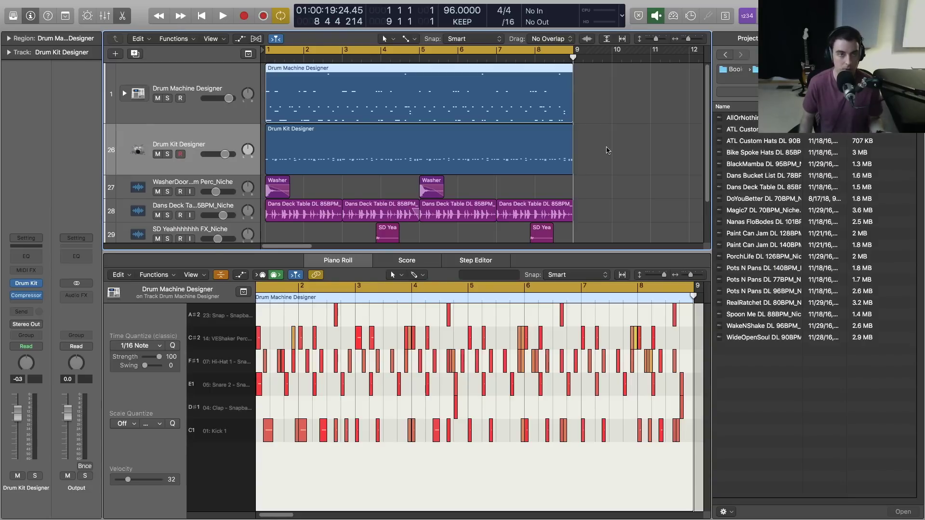
{"action": "scroll", "coordinate": [606, 150], "scroll_direction": "down", "scroll_amount": 3}
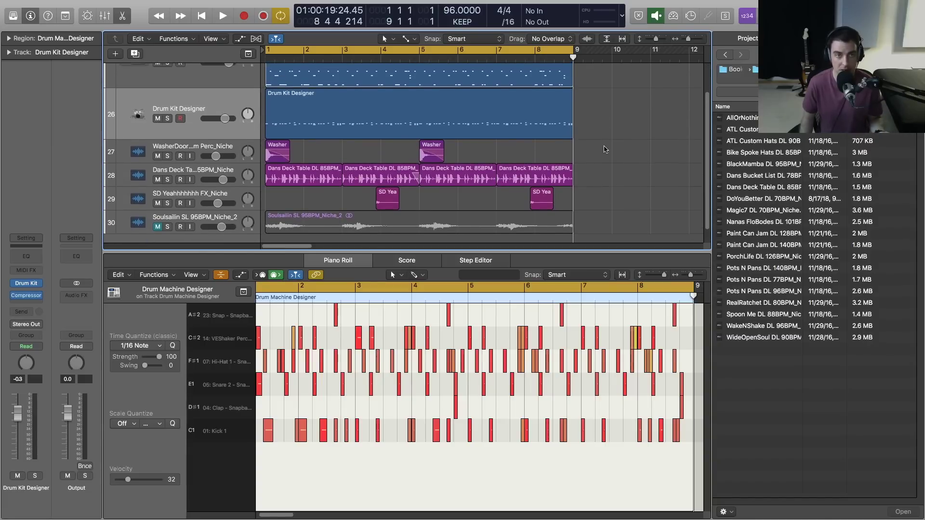
{"action": "scroll", "coordinate": [606, 149], "scroll_direction": "down", "scroll_amount": 1}
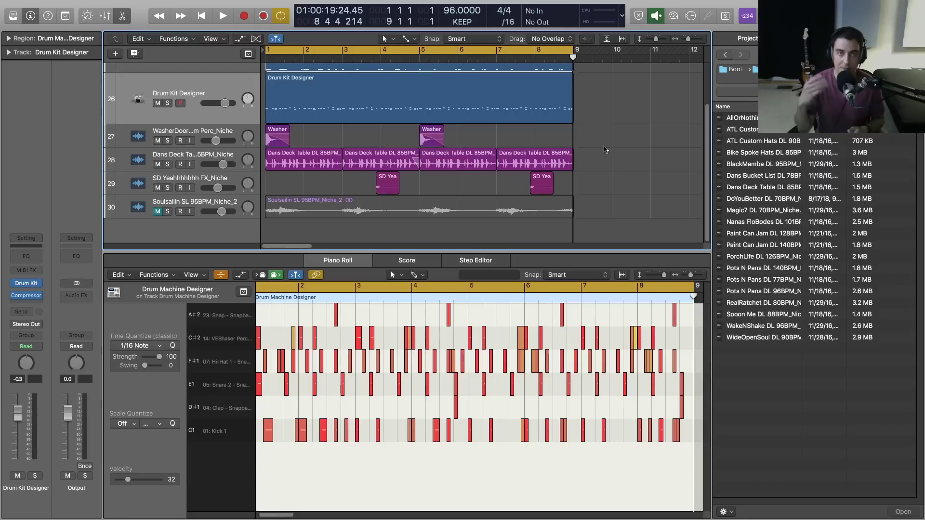